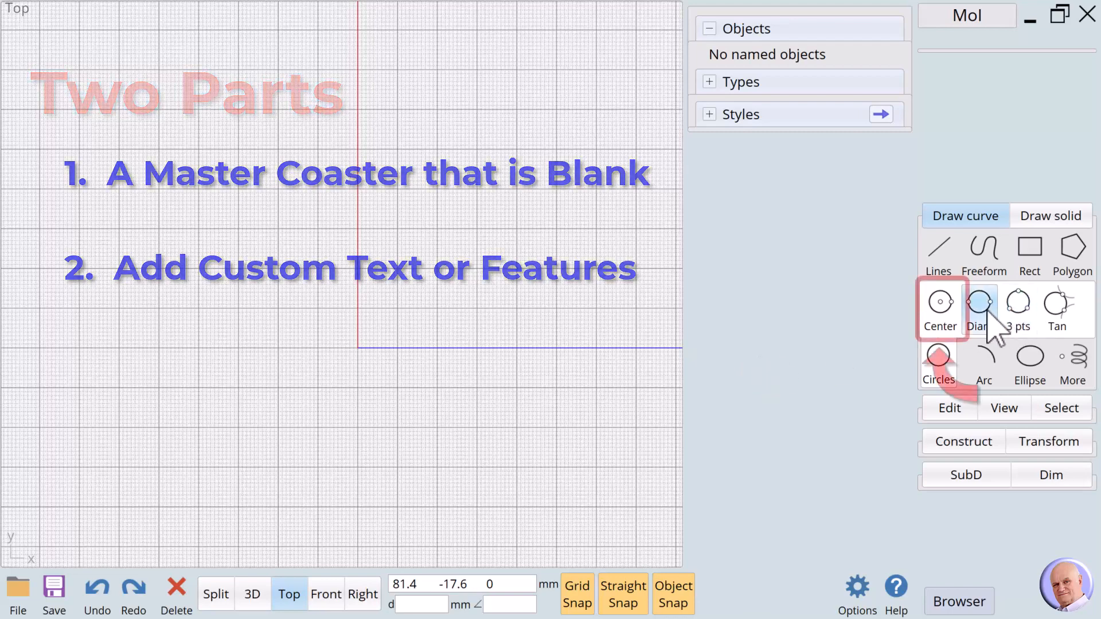
- Draw a centre circle at the origin with an 80 mm diameter, then select it
click(947, 310)
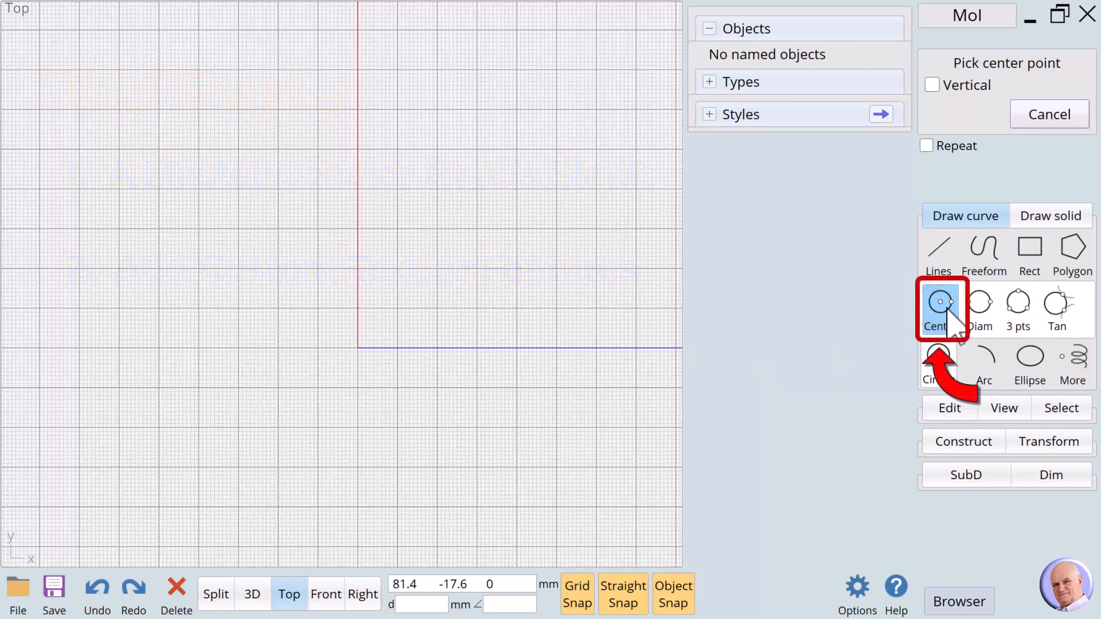
click(359, 352)
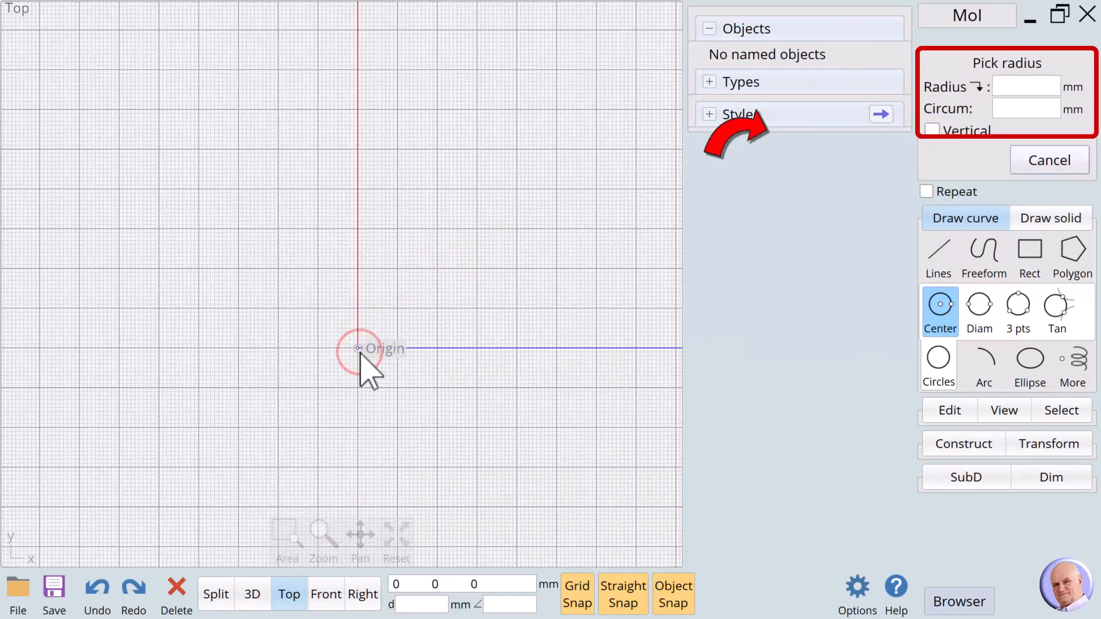
click(940, 88)
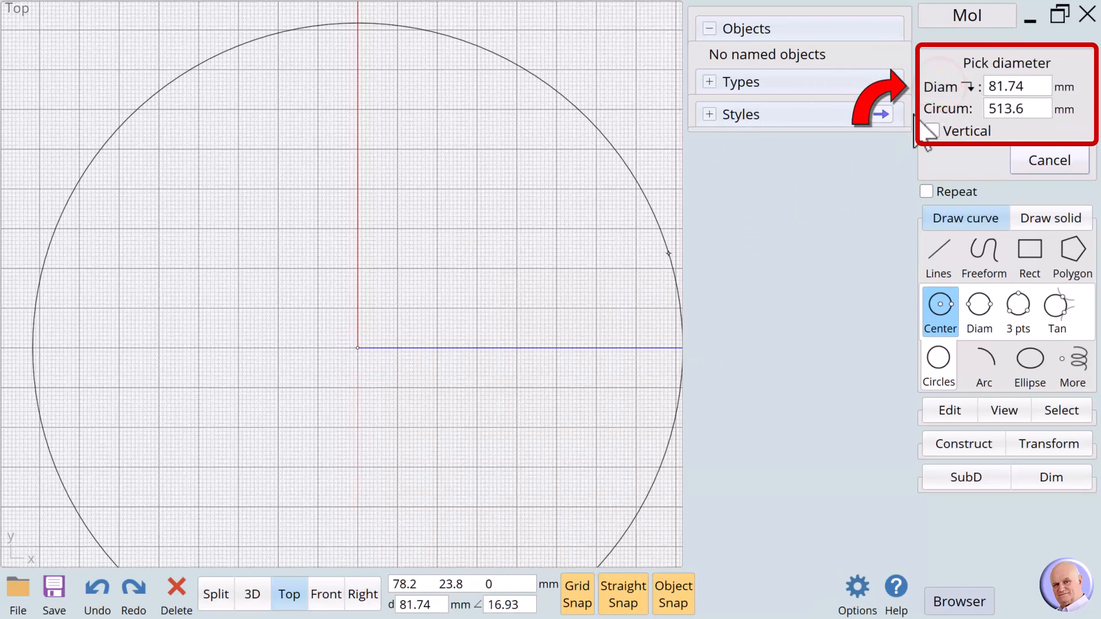
click(941, 88)
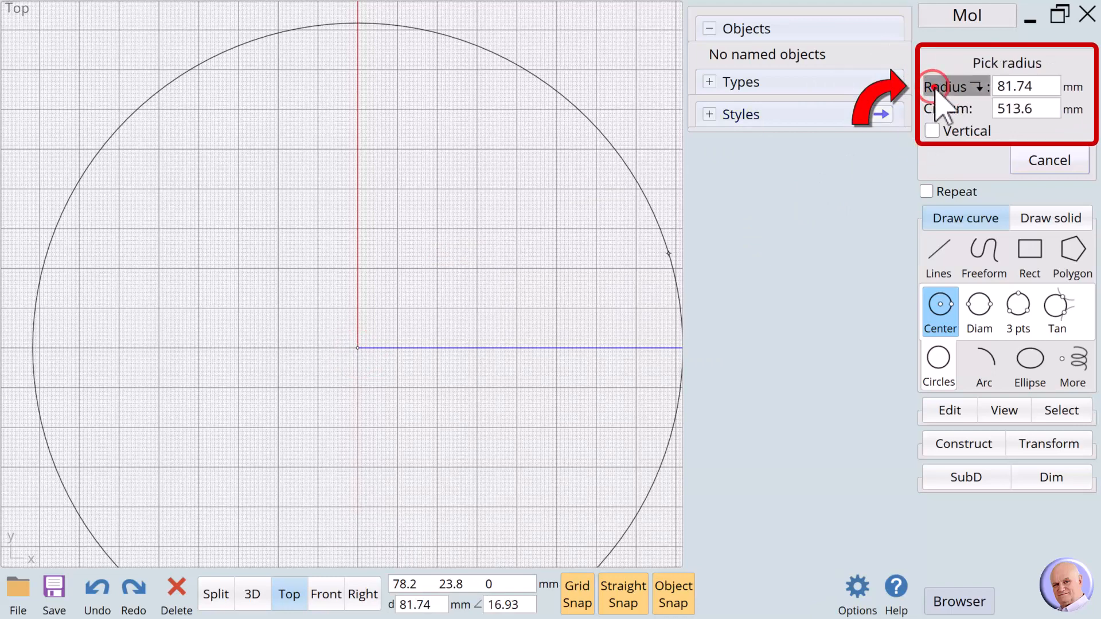
click(941, 87)
click(1016, 87)
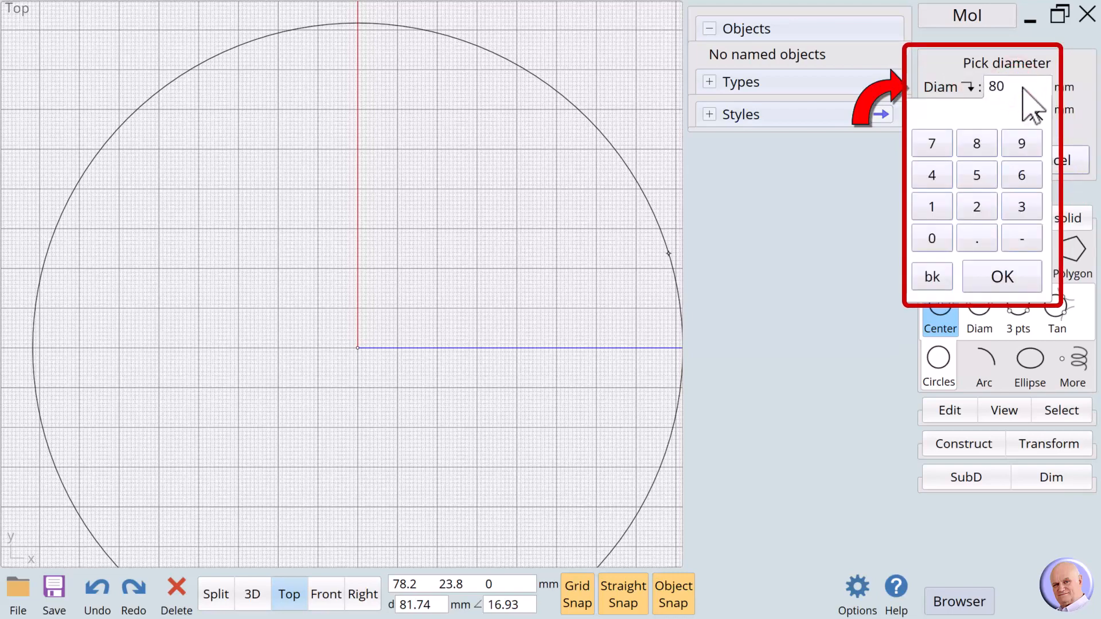
text(80)
key(Return)
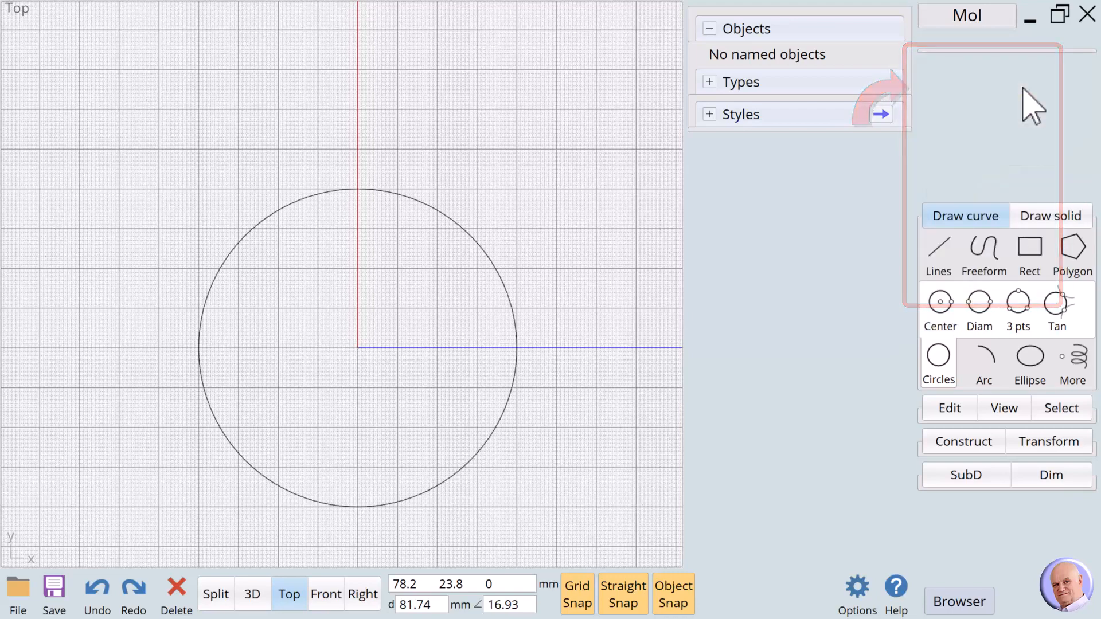
click(506, 308)
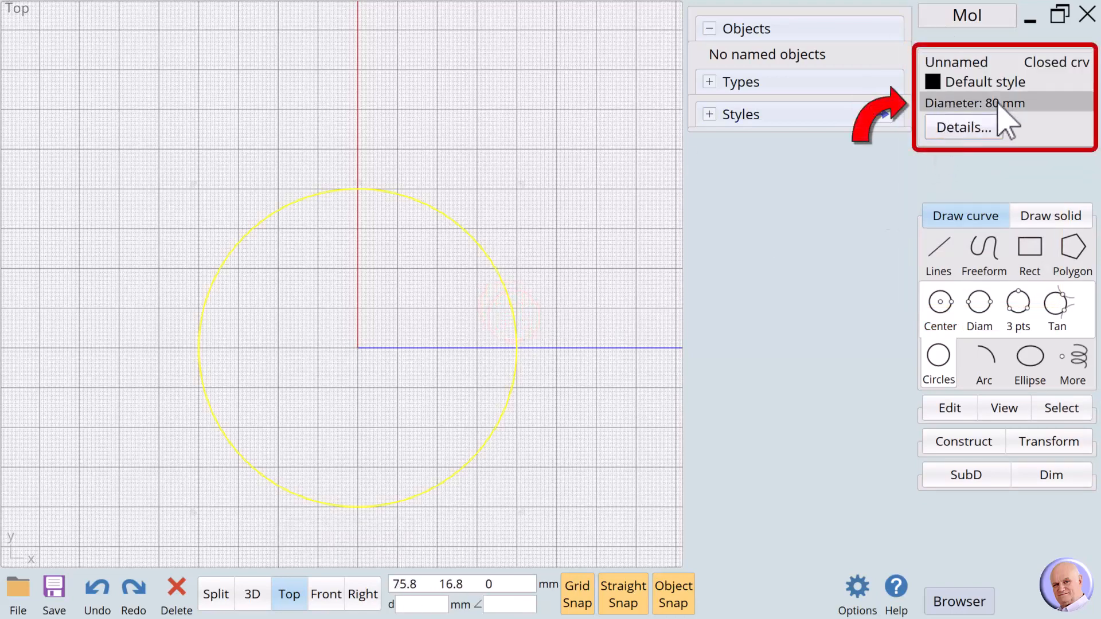
- Rename the 80 mm circle to '101 Master Coaster Frames 5mm 20'
click(553, 304)
click(515, 335)
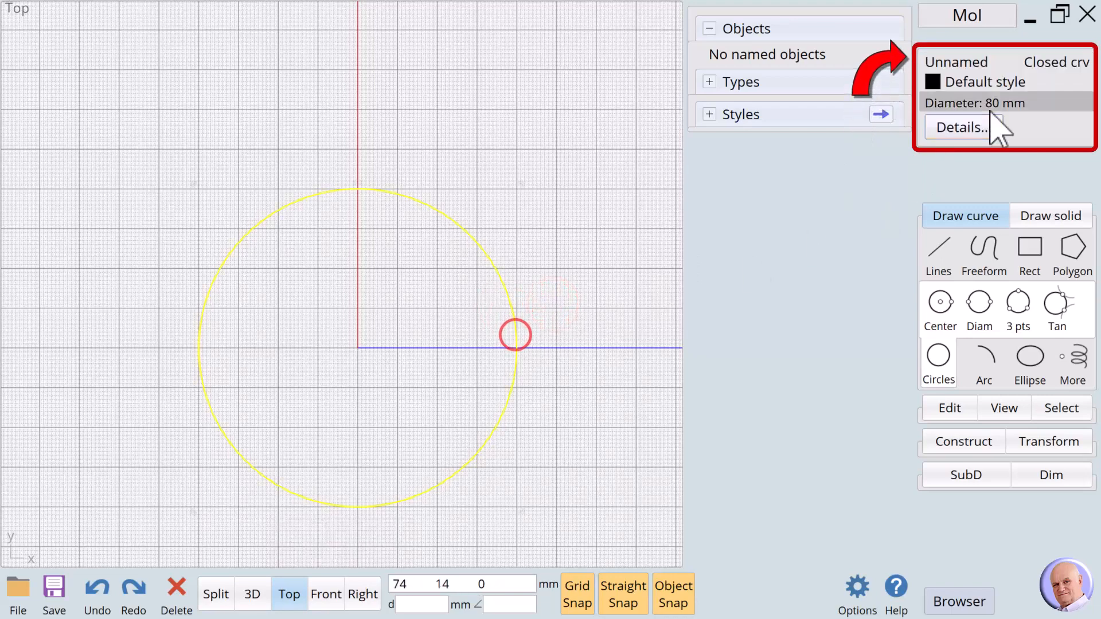
click(951, 61)
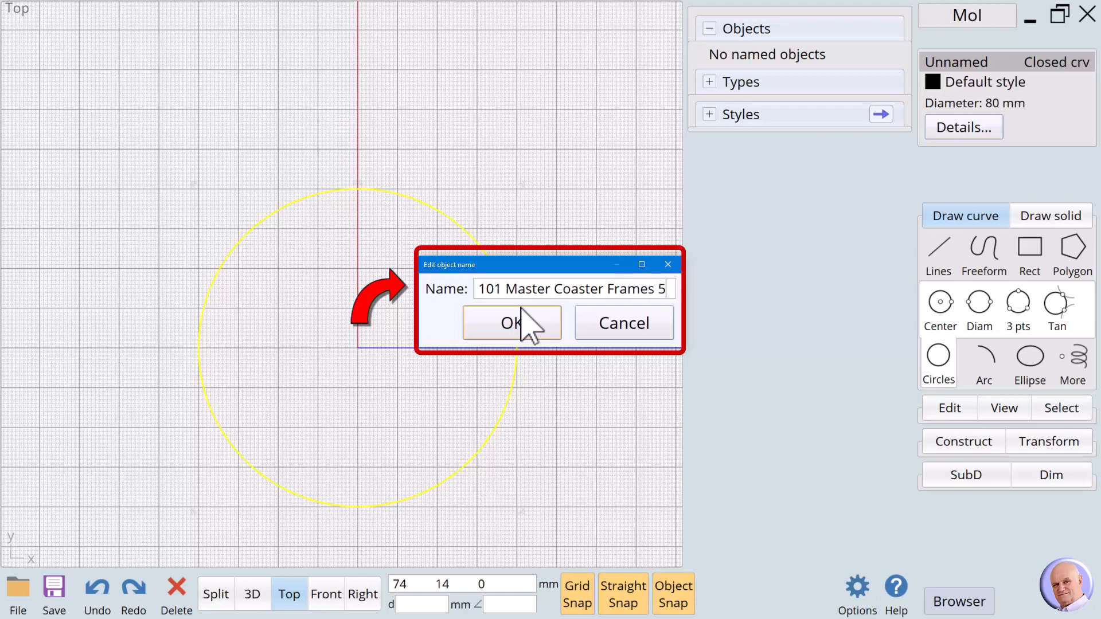
text(mm 20)
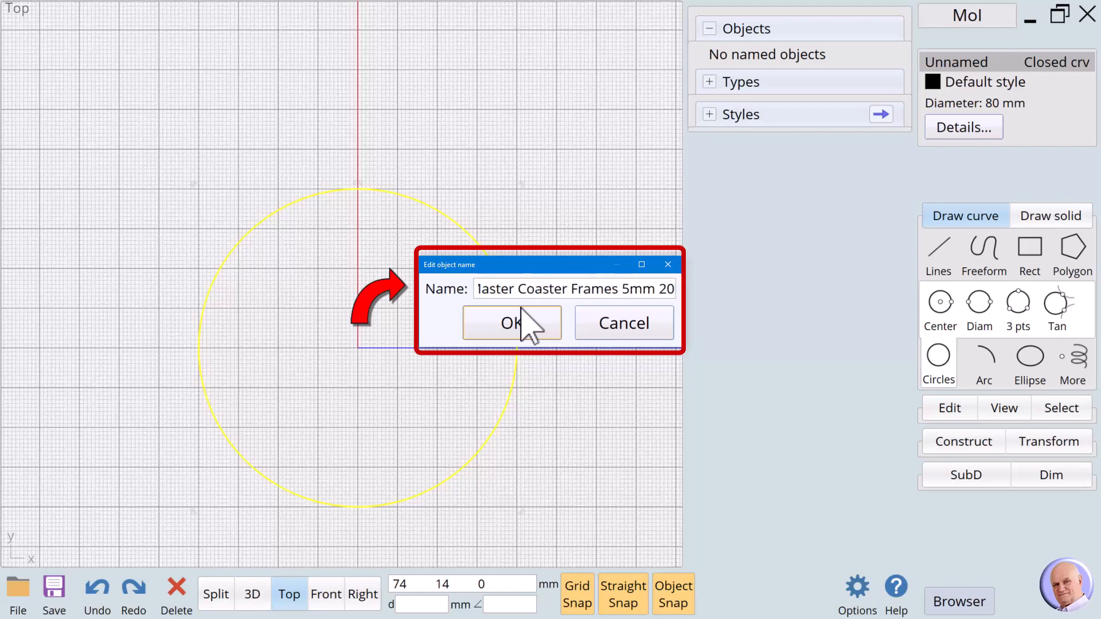
click(522, 330)
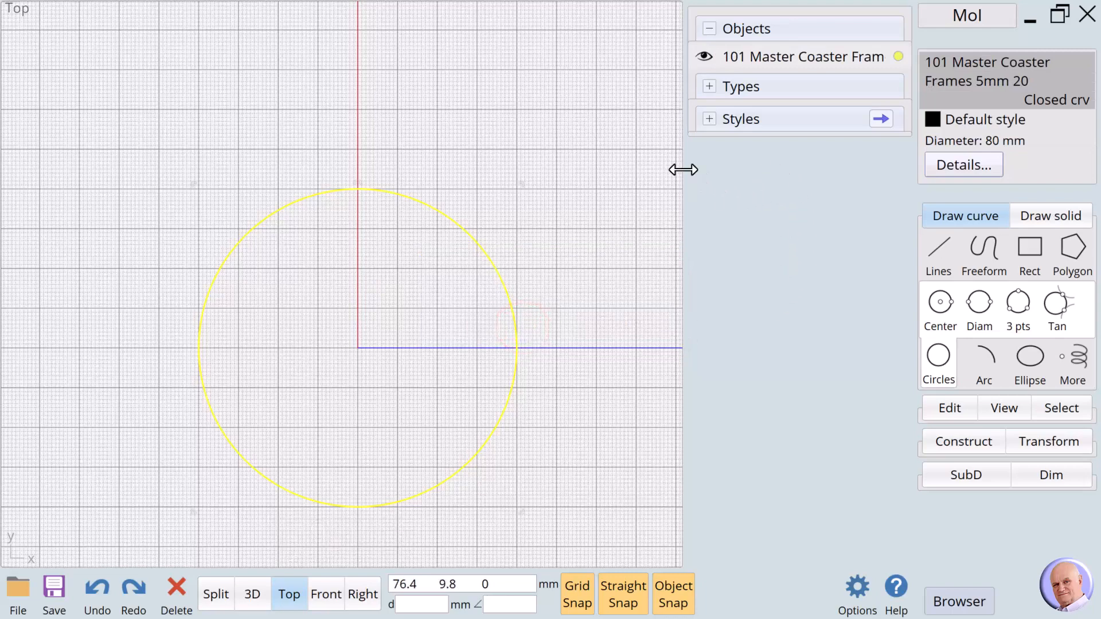
- Widen the Objects list until the full circle name shows, then reselect the circle
drag(681, 177, 623, 185)
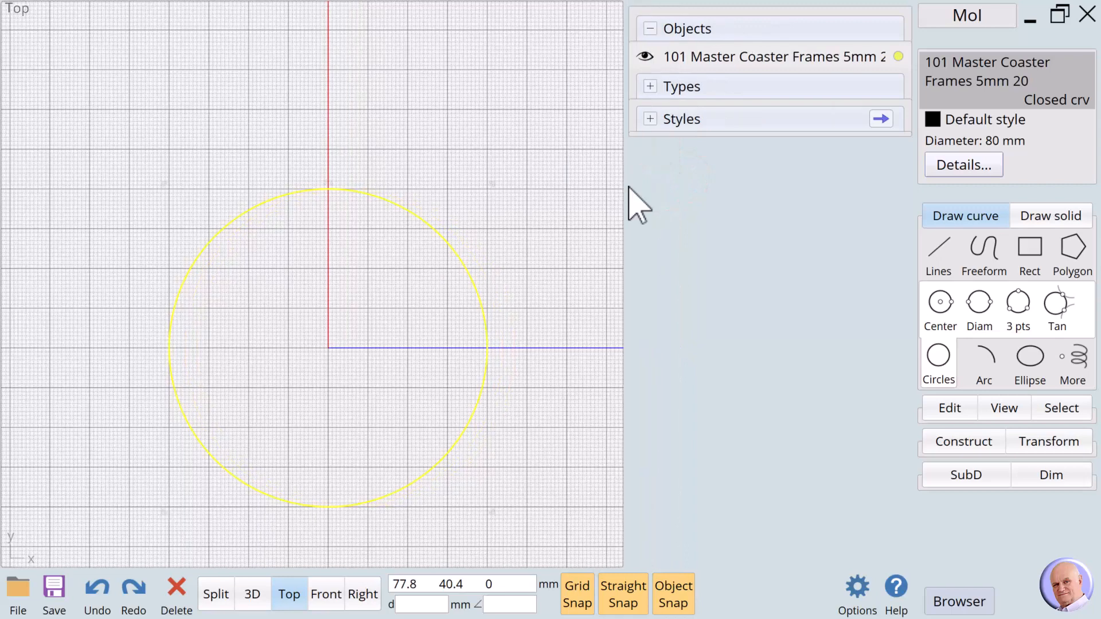
click(621, 195)
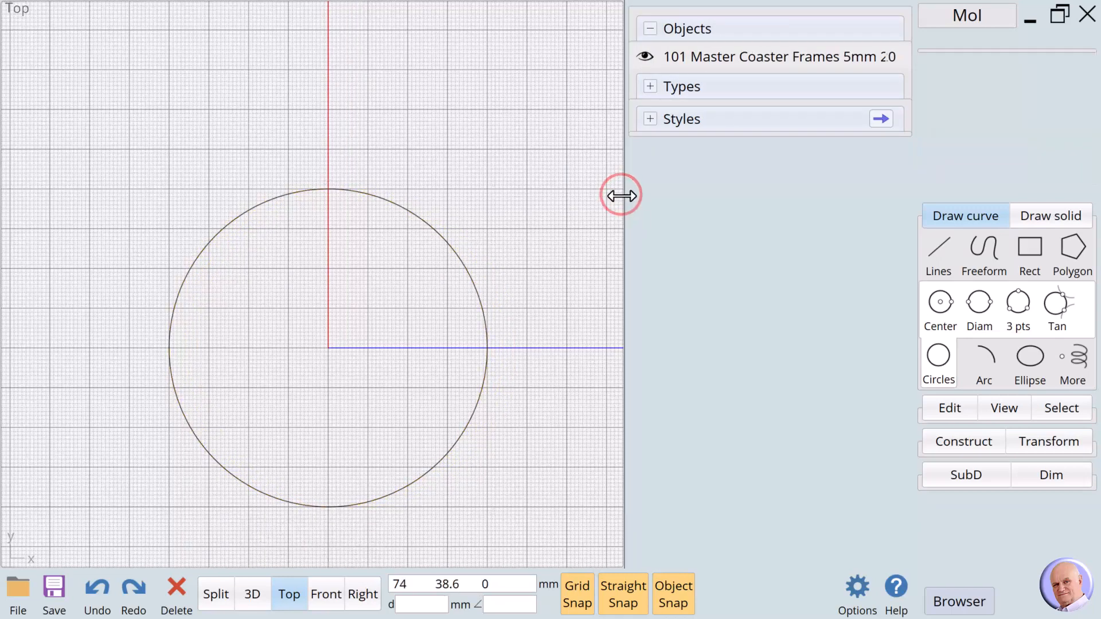
drag(623, 197, 599, 195)
click(538, 307)
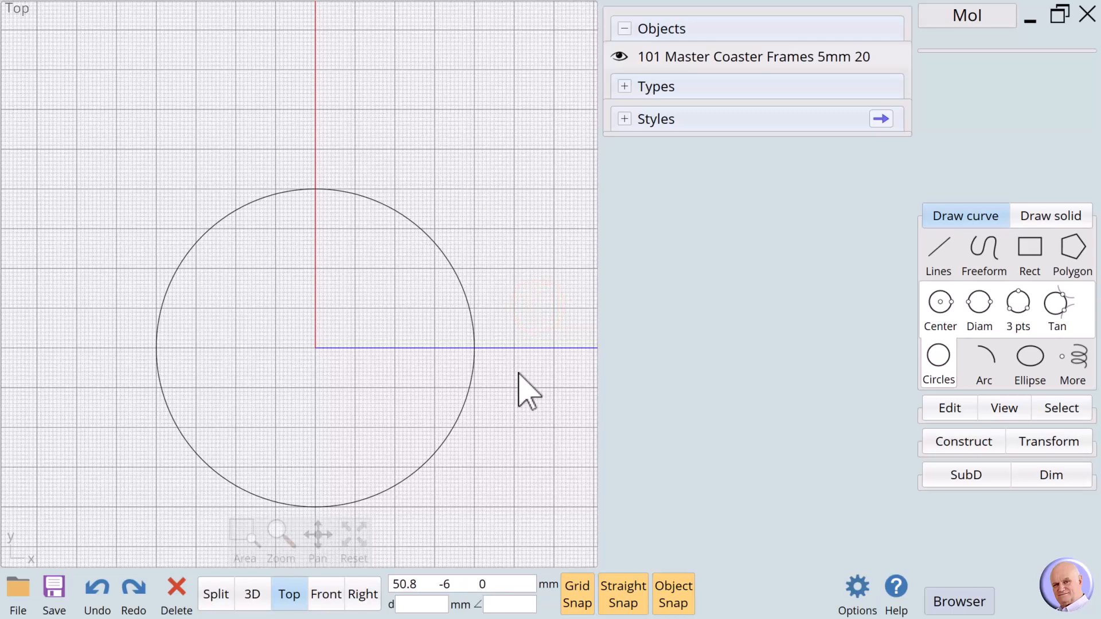
scroll(518, 373, down, 1)
click(465, 426)
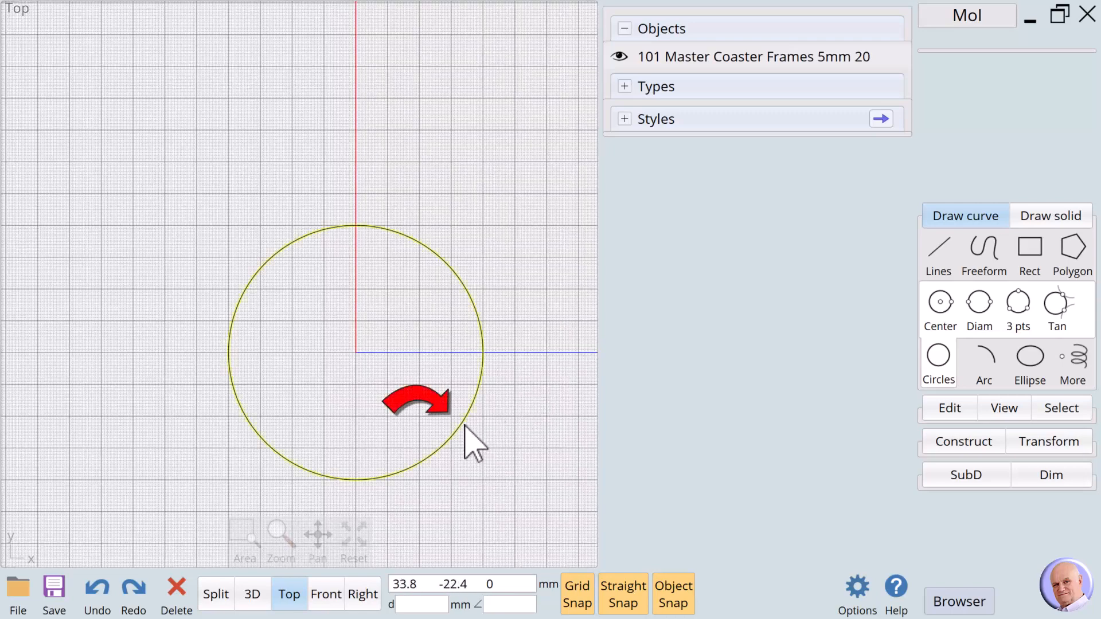
click(464, 424)
- Extrude the circle one-sided 5 mm with a 20° tapered draft into a solid disc
click(934, 440)
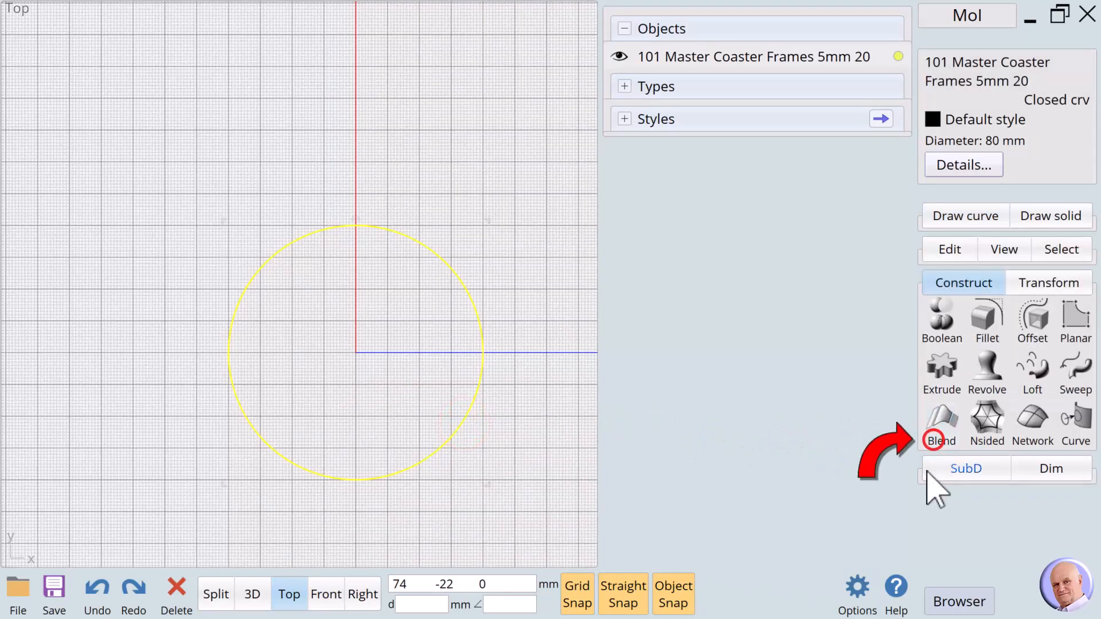
click(941, 366)
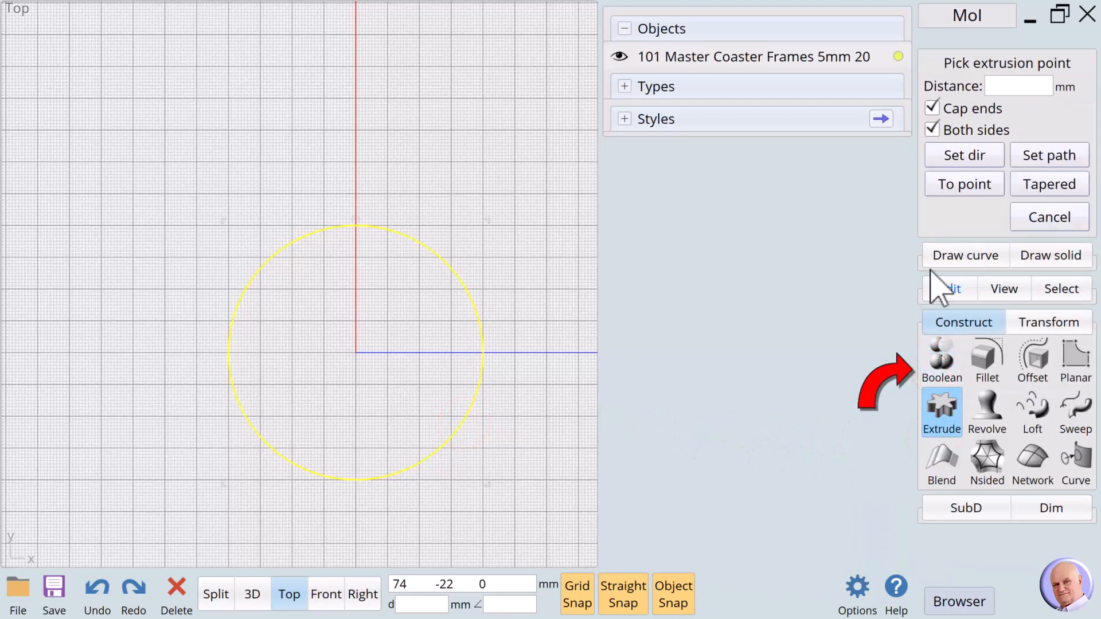
click(932, 129)
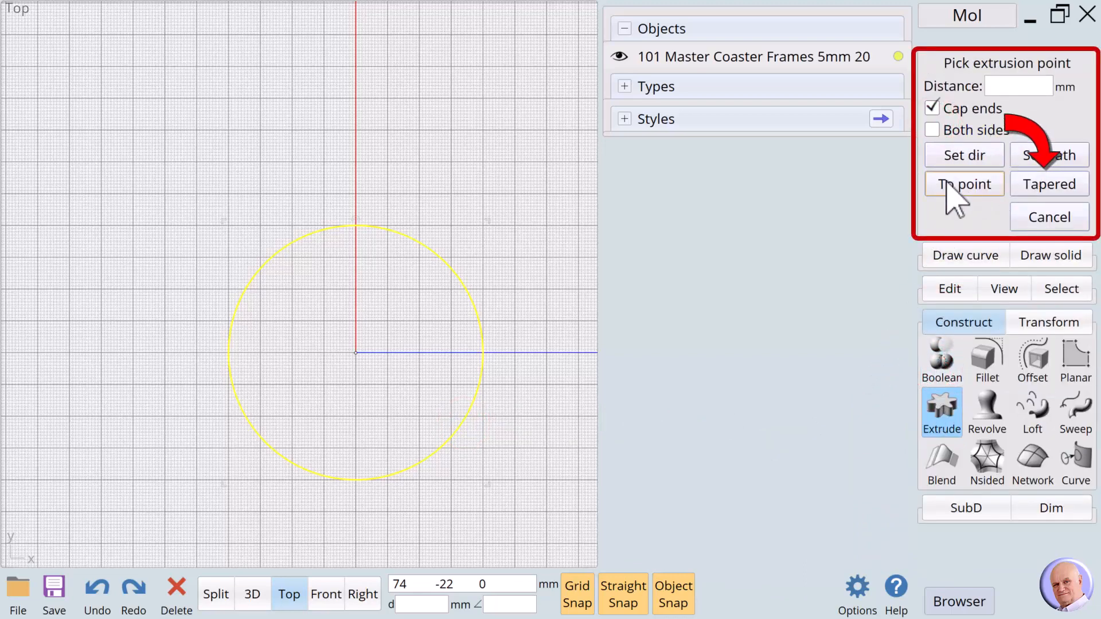
click(1044, 185)
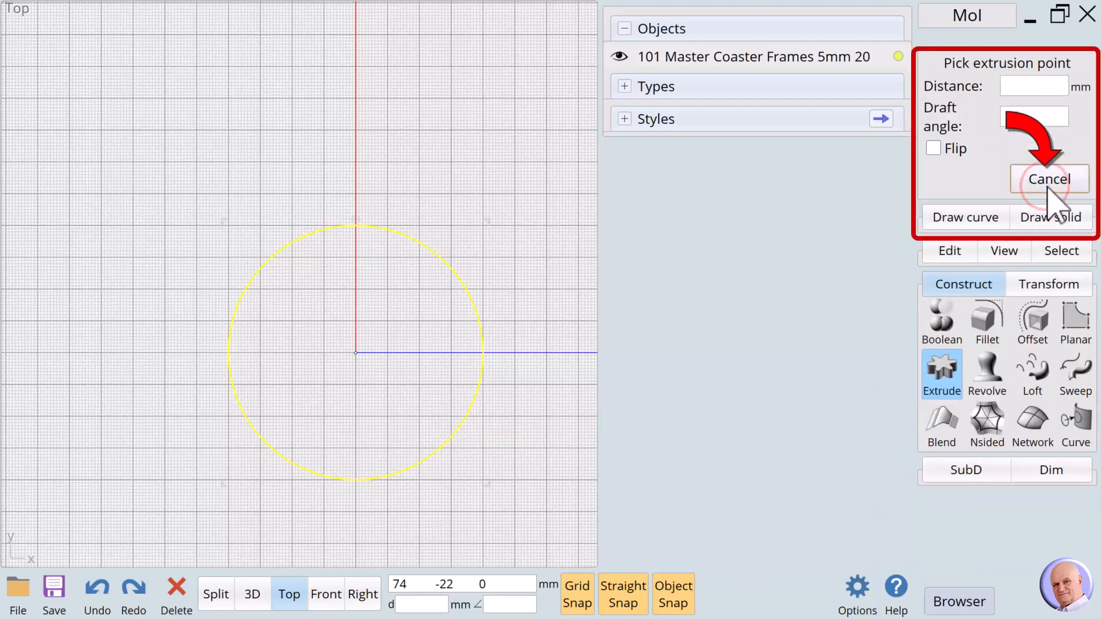
text(20)
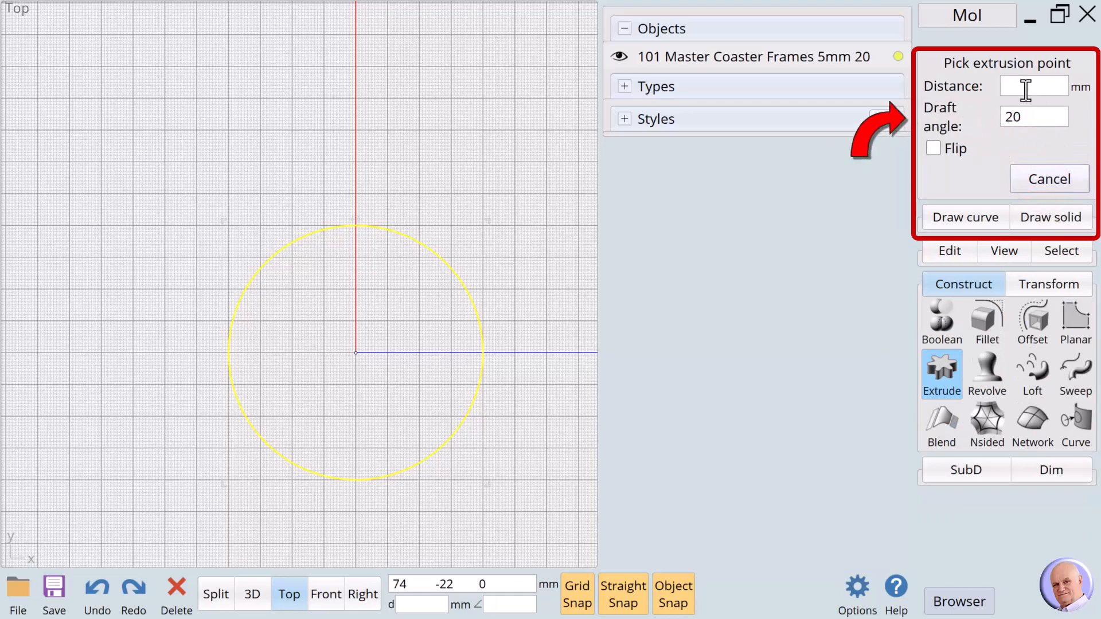
click(1028, 119)
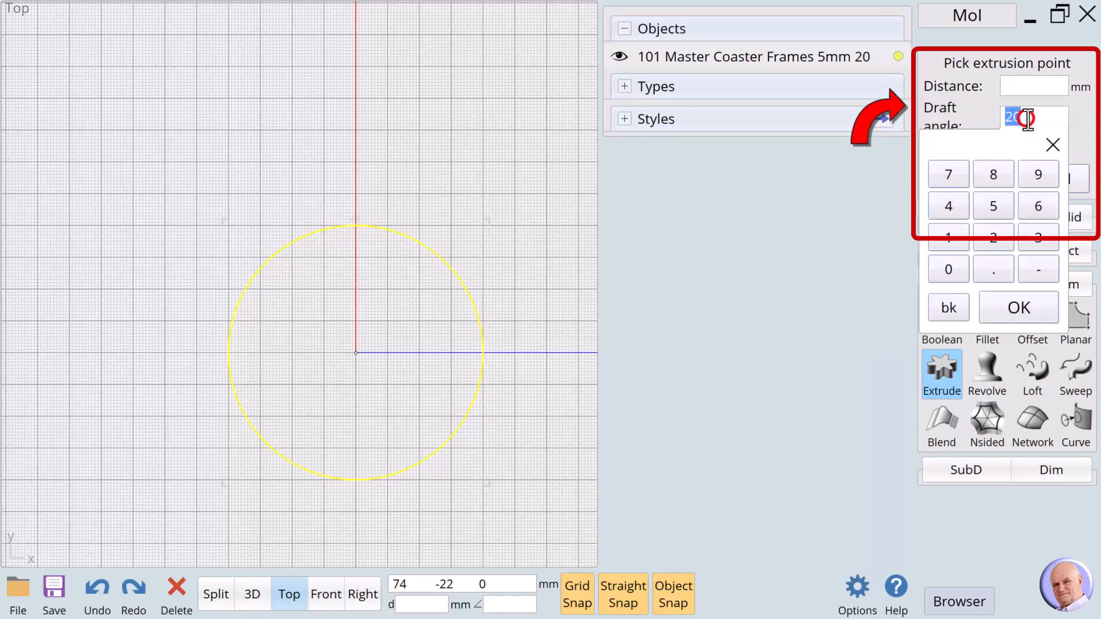
click(1014, 82)
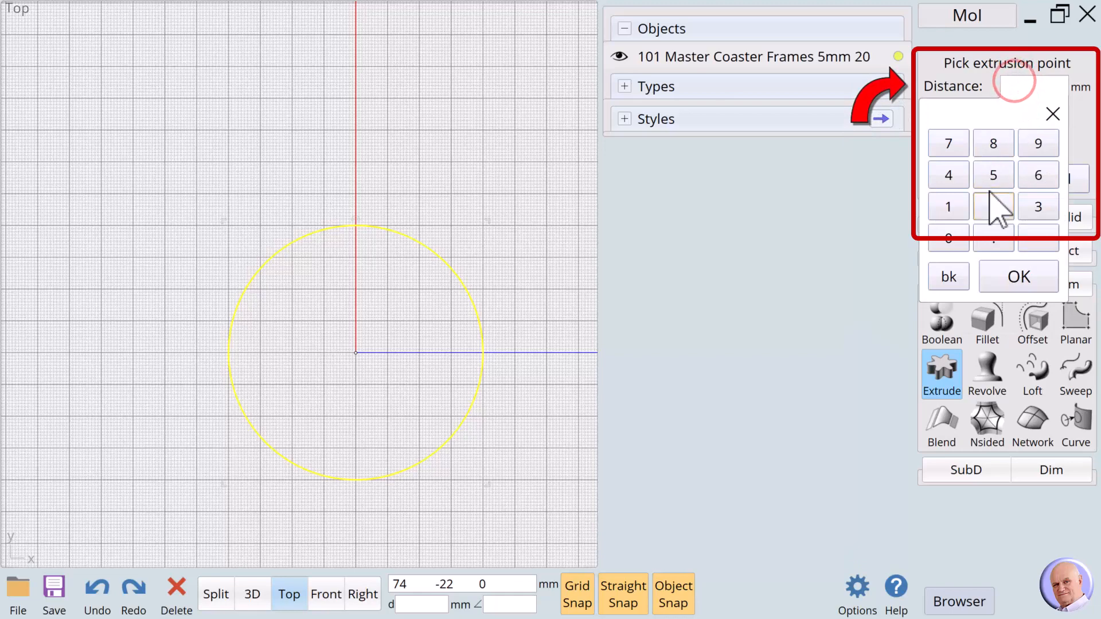
click(993, 175)
click(1019, 278)
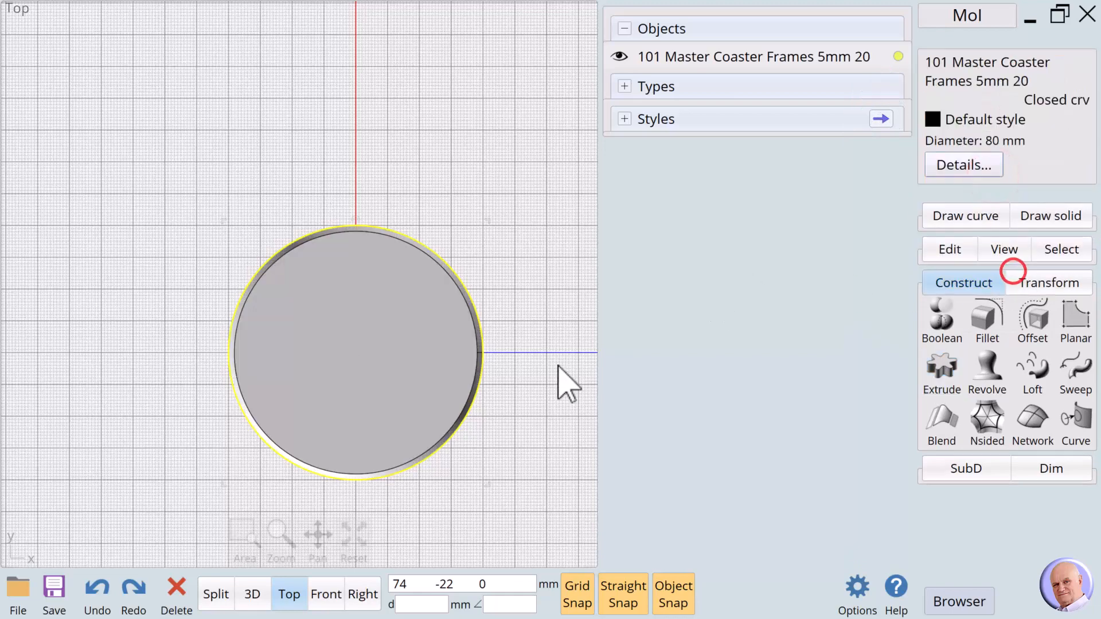
- Inspect the 80 x 80 x 5 mm disc in Front view, then return to Top and select it
click(499, 406)
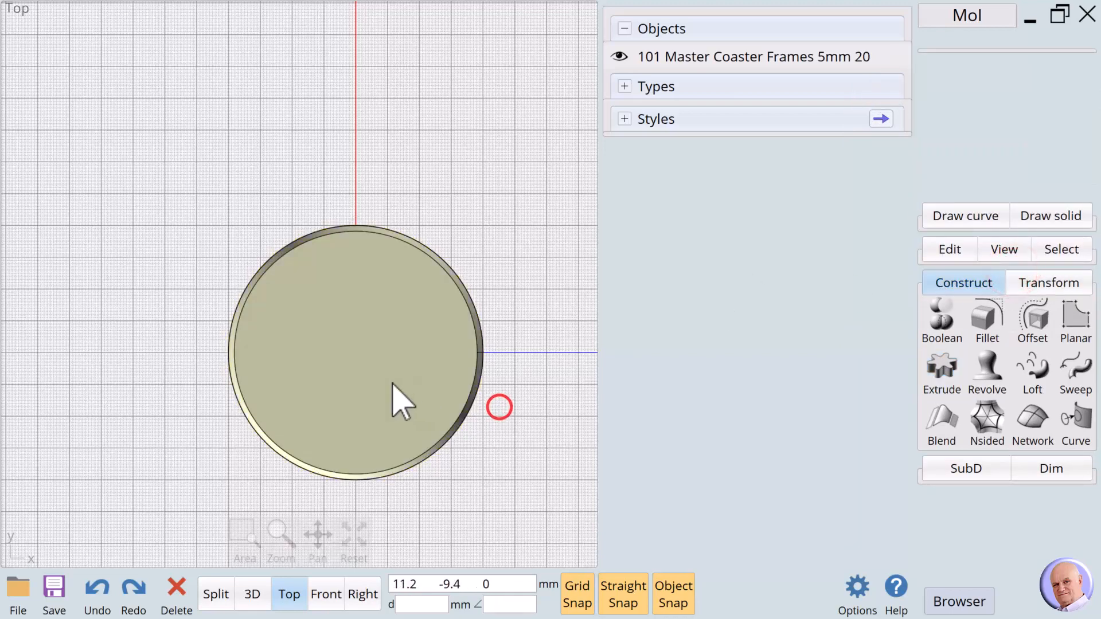
click(327, 594)
scroll(384, 491, down, 4)
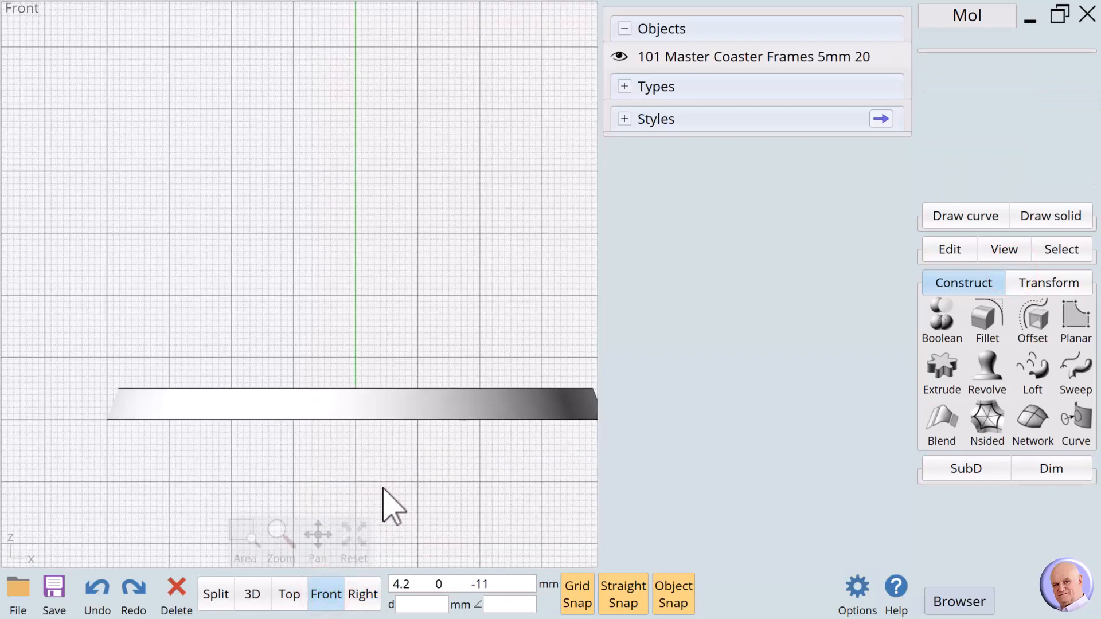
click(353, 534)
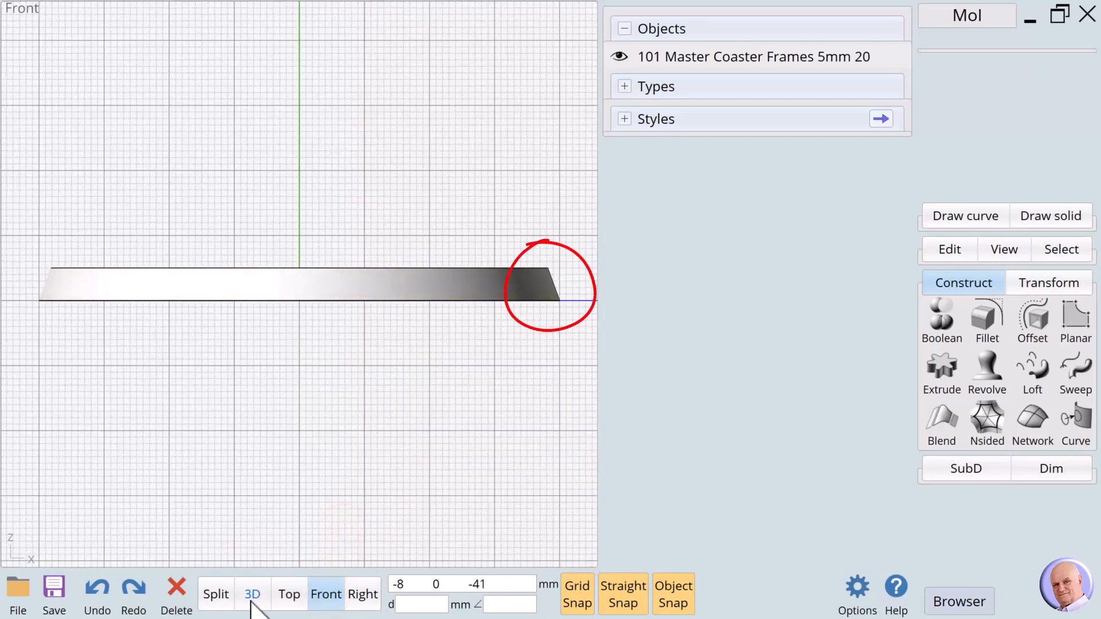
click(290, 595)
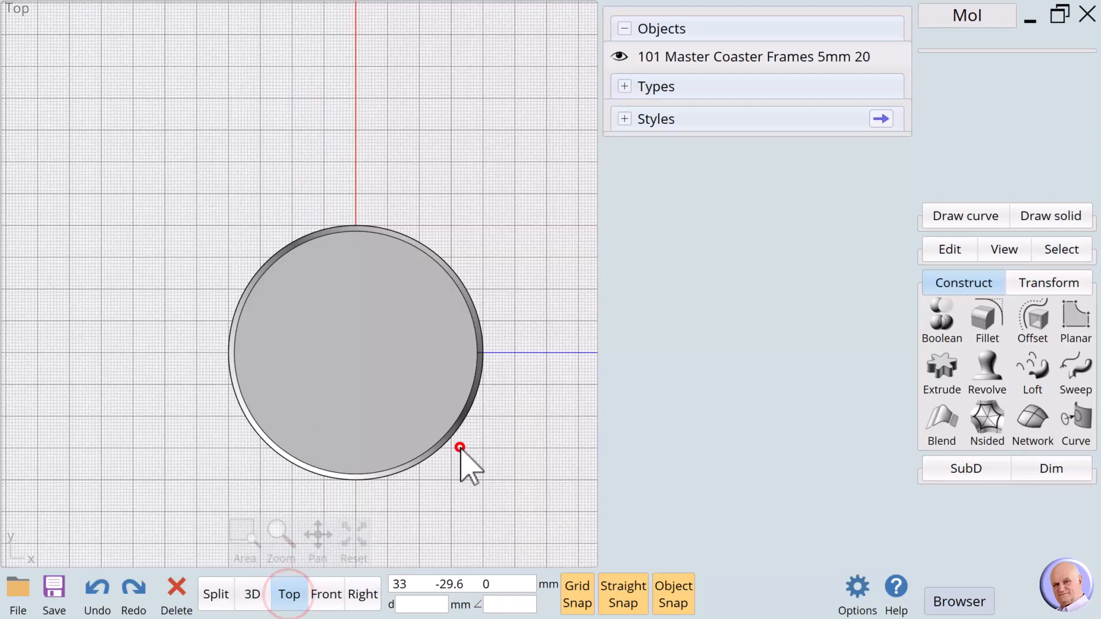
click(418, 376)
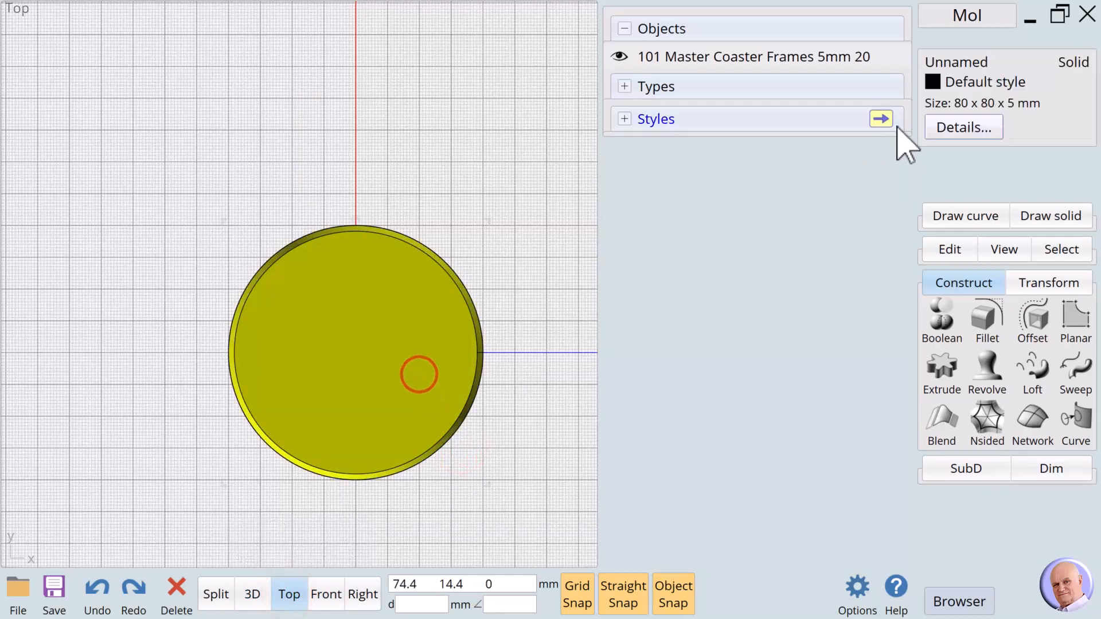
- Name the solid disc '100 Master Coaster' and clear the selection
click(930, 64)
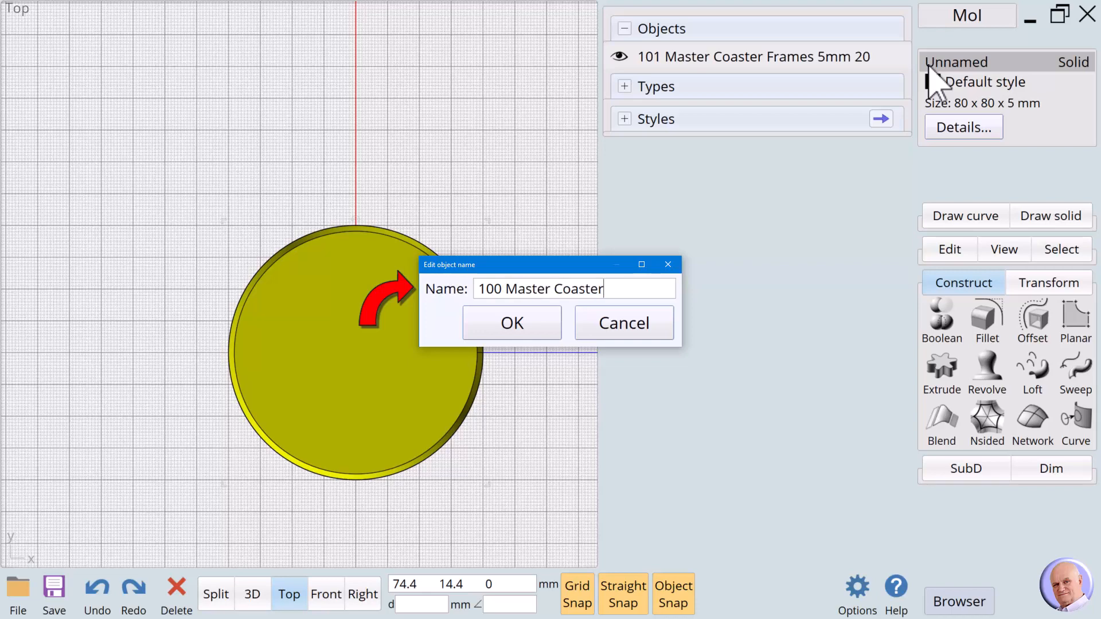
click(516, 319)
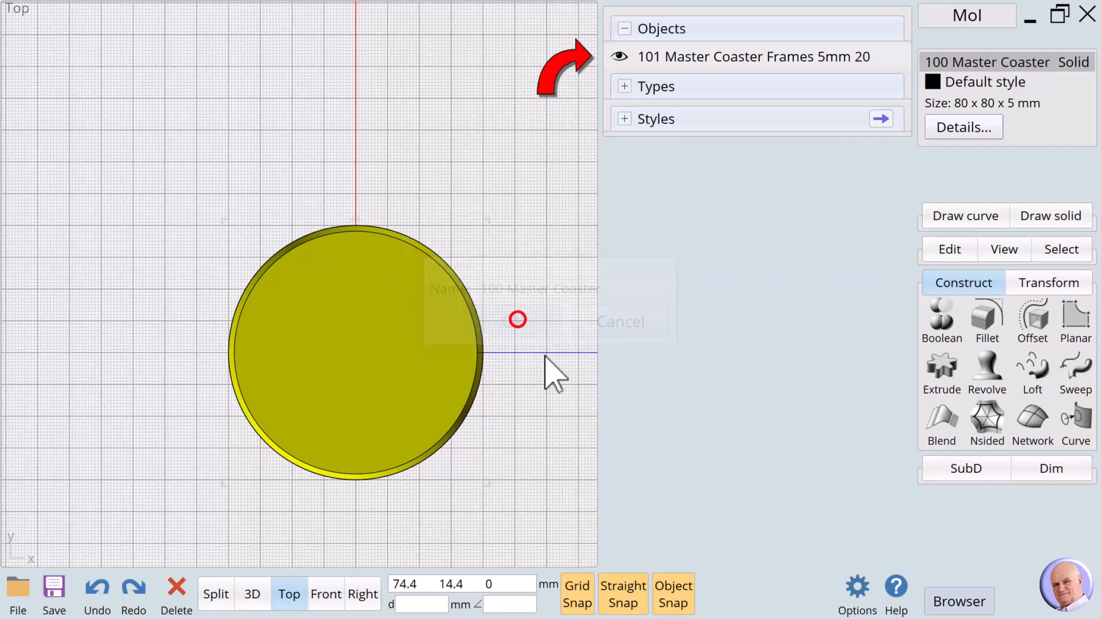
click(549, 370)
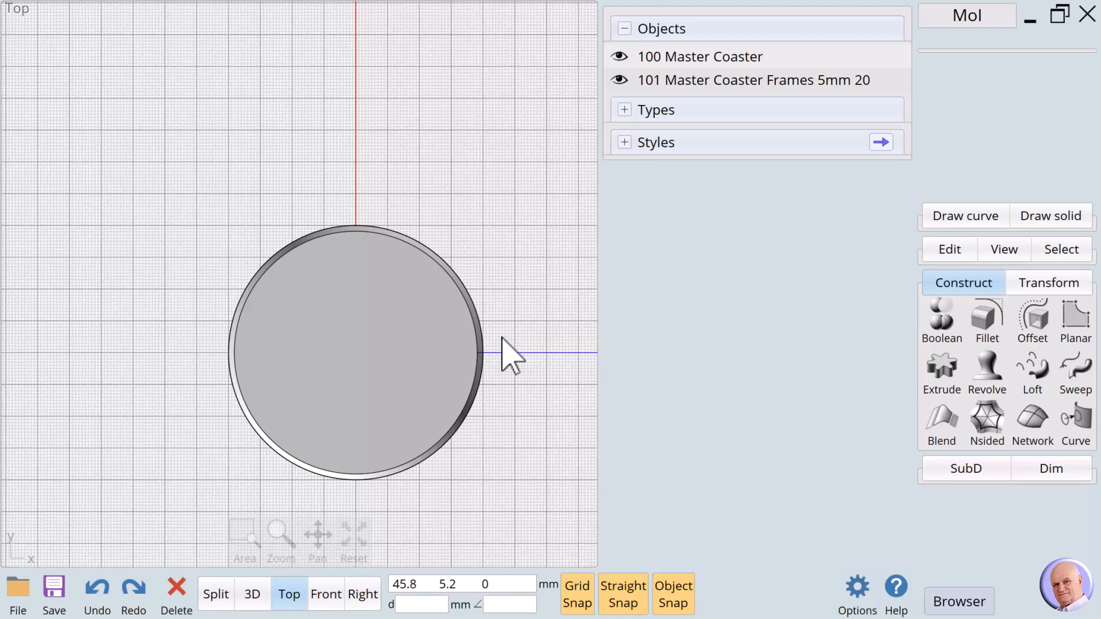
- Offset the coaster's inner top edge 2 mm inward
click(457, 352)
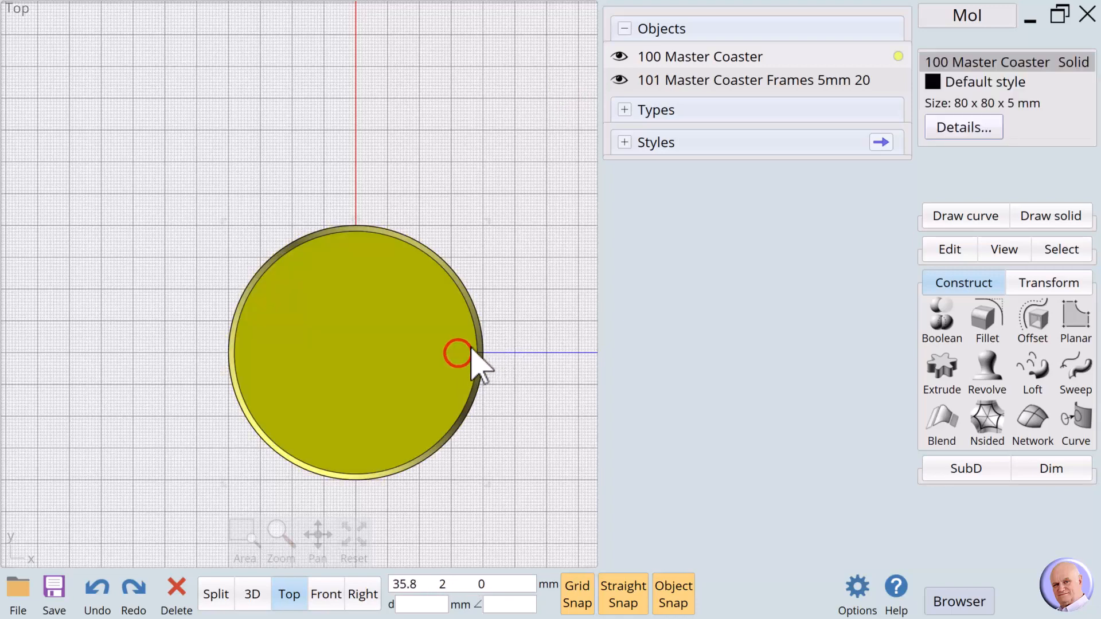
click(476, 345)
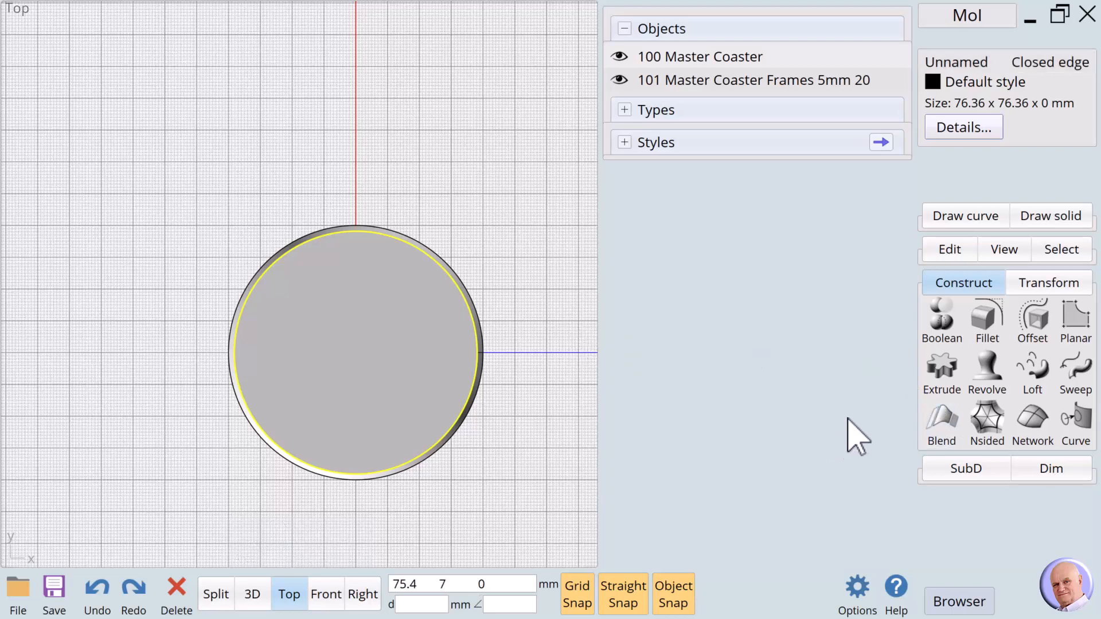
click(1035, 322)
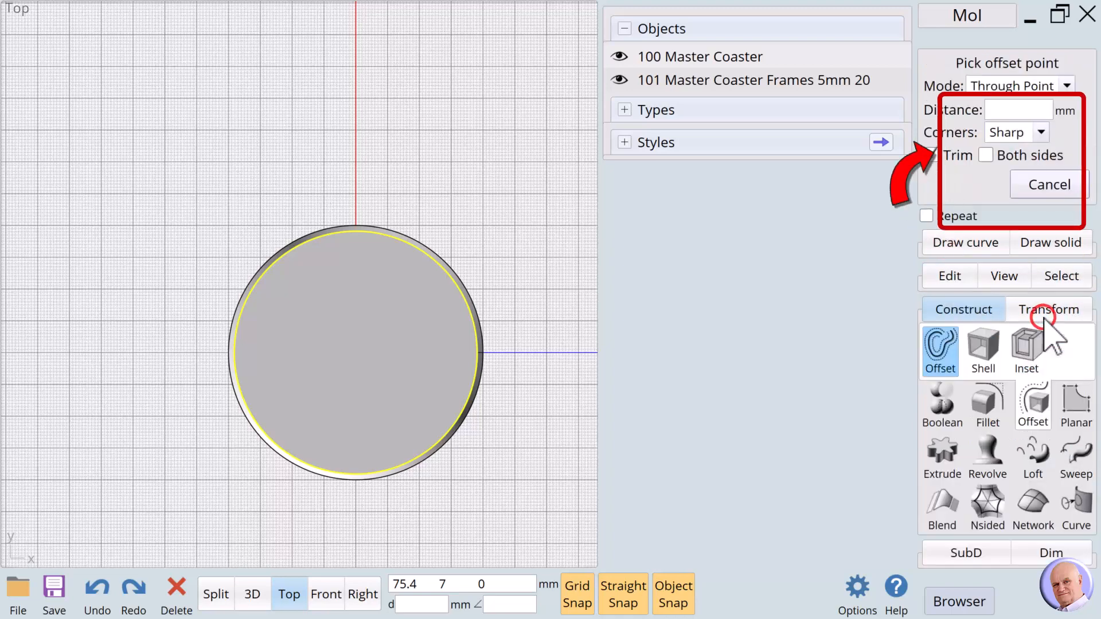
click(1007, 109)
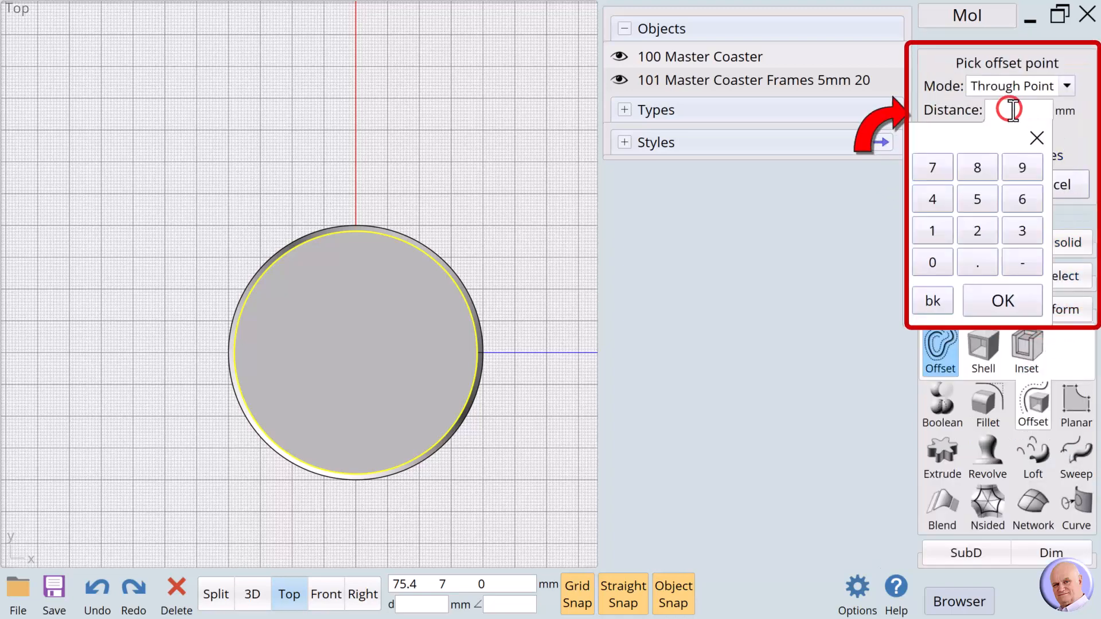
click(977, 231)
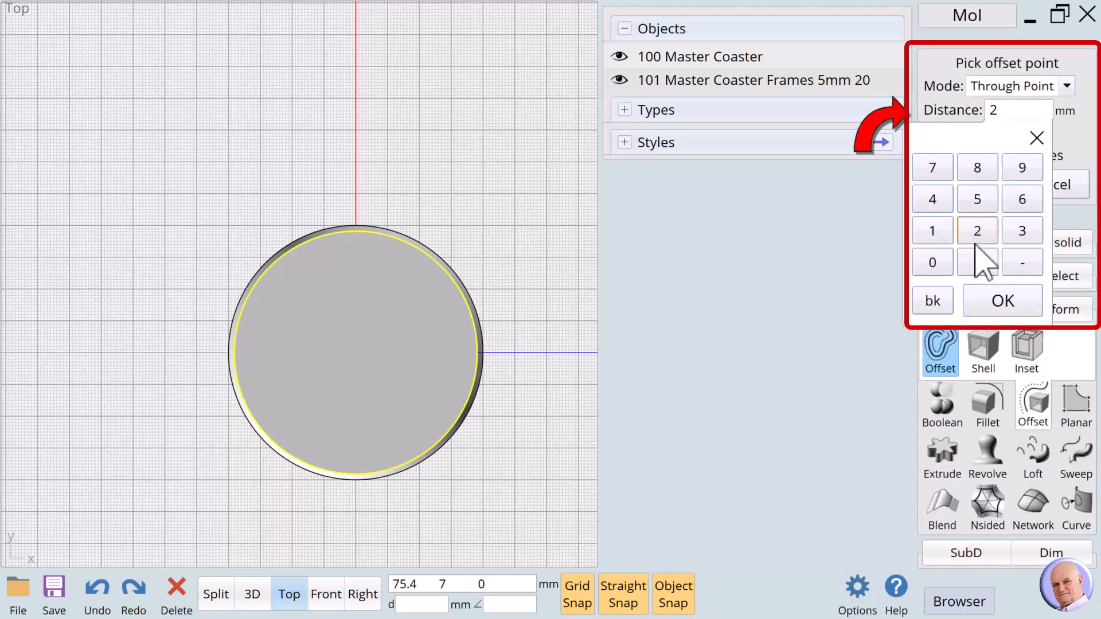
click(988, 297)
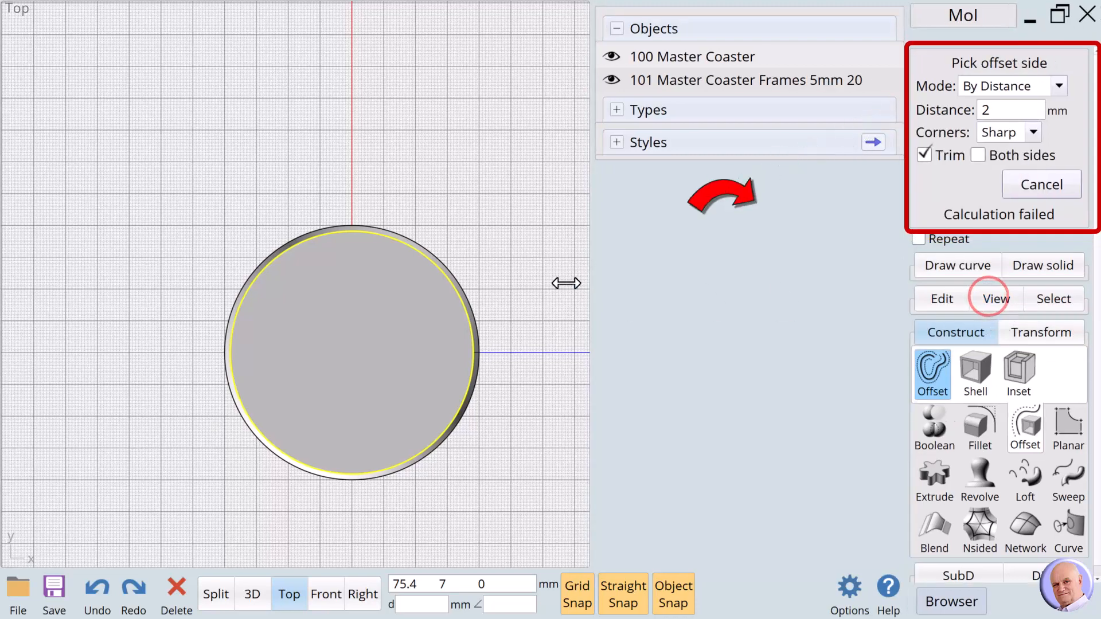
click(409, 320)
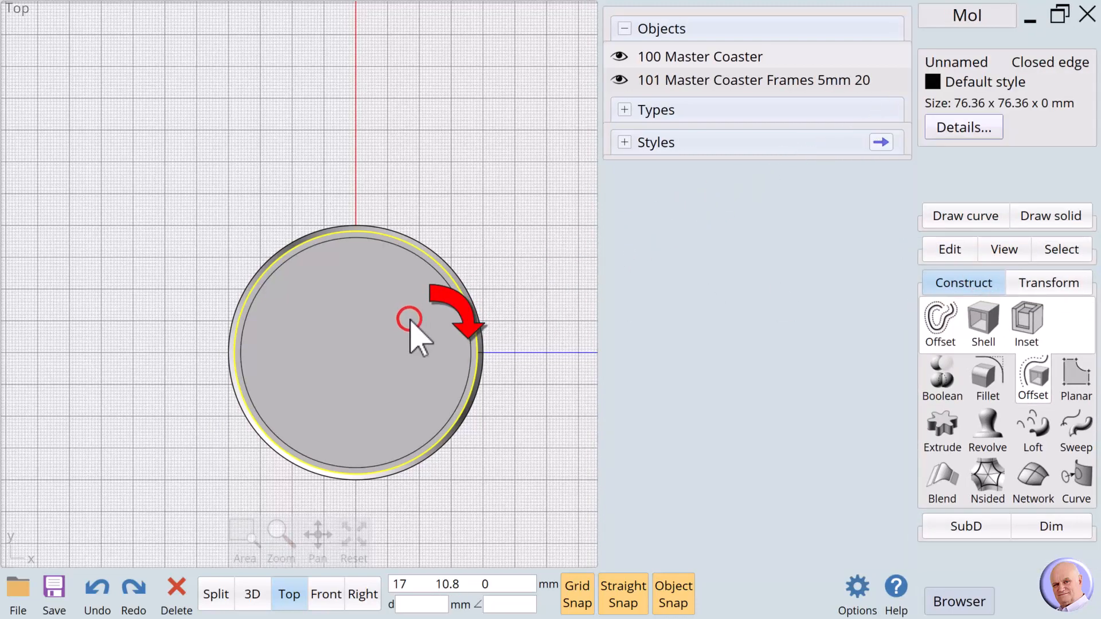
click(526, 326)
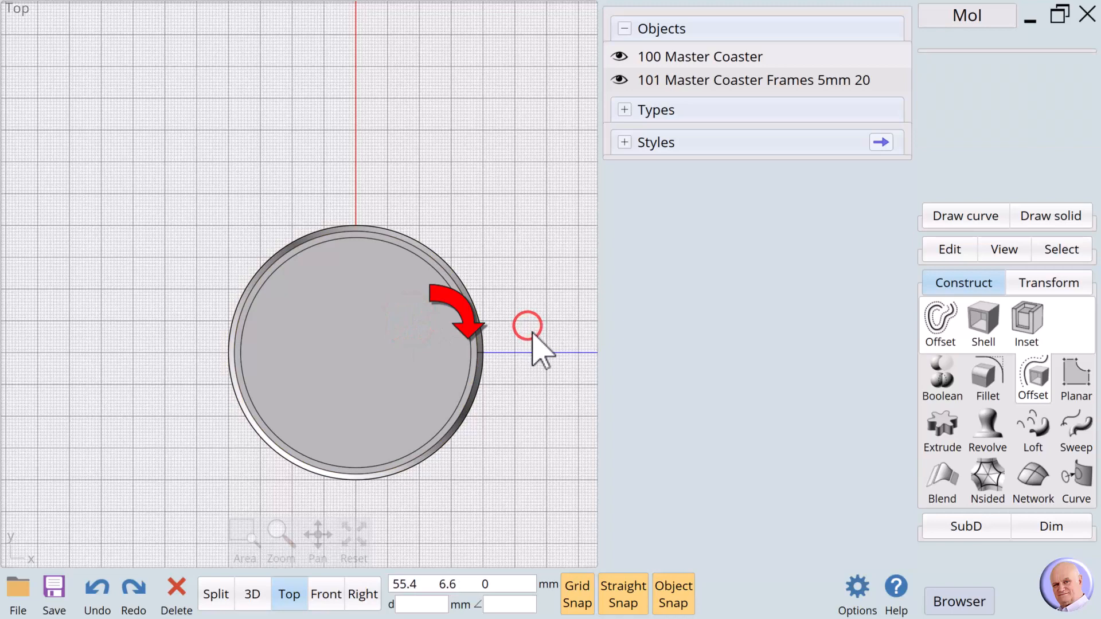
- Offset that new circle a further 12 mm inward
click(472, 343)
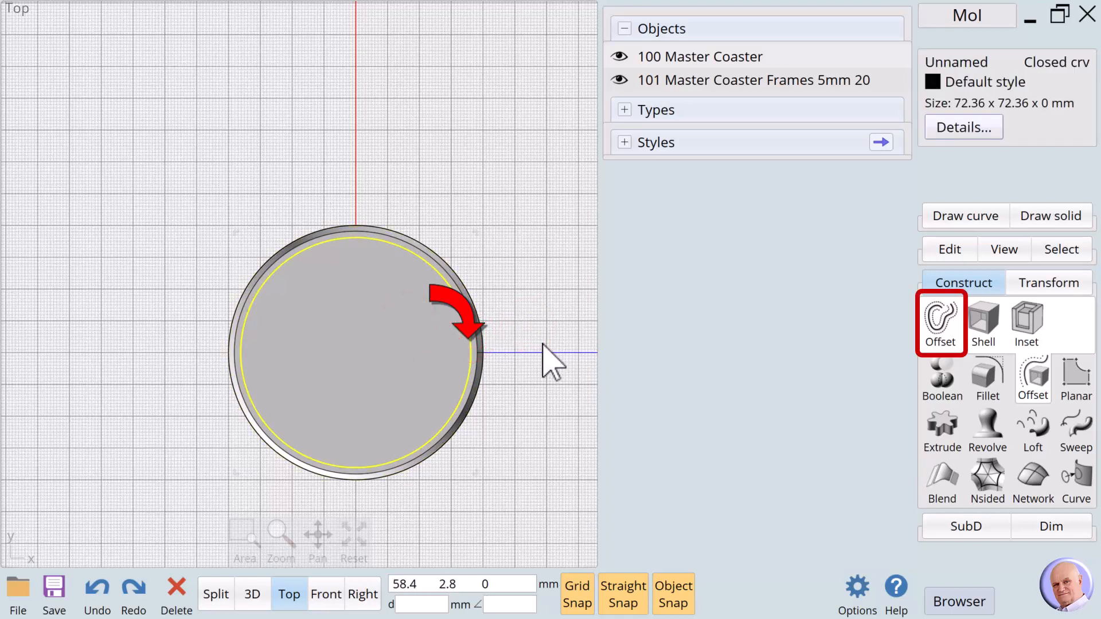
click(947, 336)
click(1016, 110)
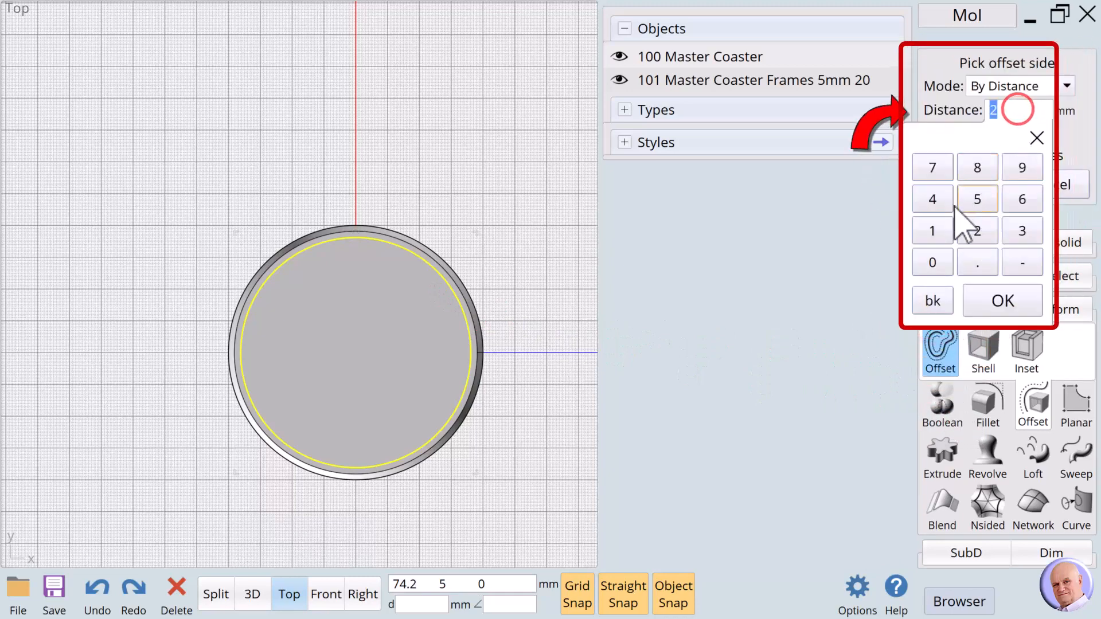
click(933, 231)
click(977, 230)
click(1003, 301)
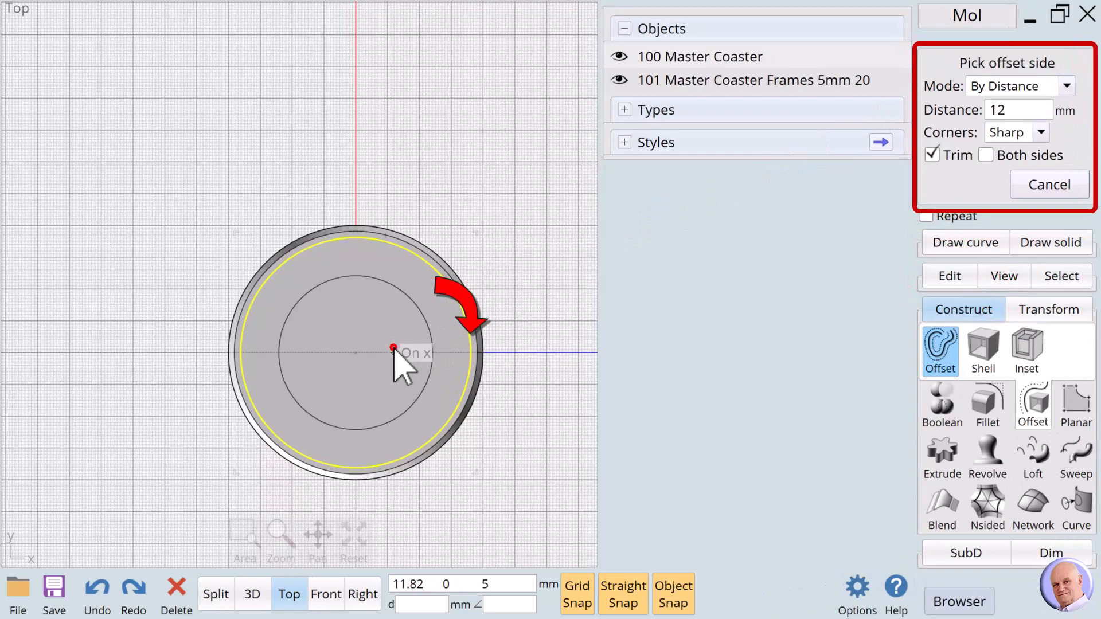
click(393, 349)
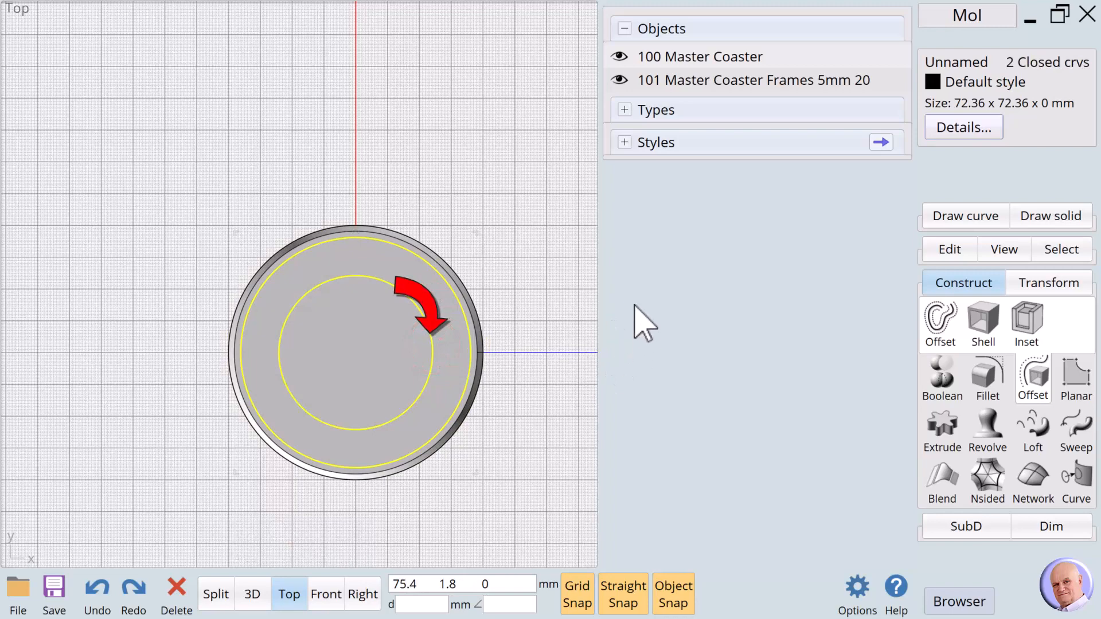
- Name both offset circles '201 Recess Cutter Frames 2mm Both' in the properties panel
click(951, 62)
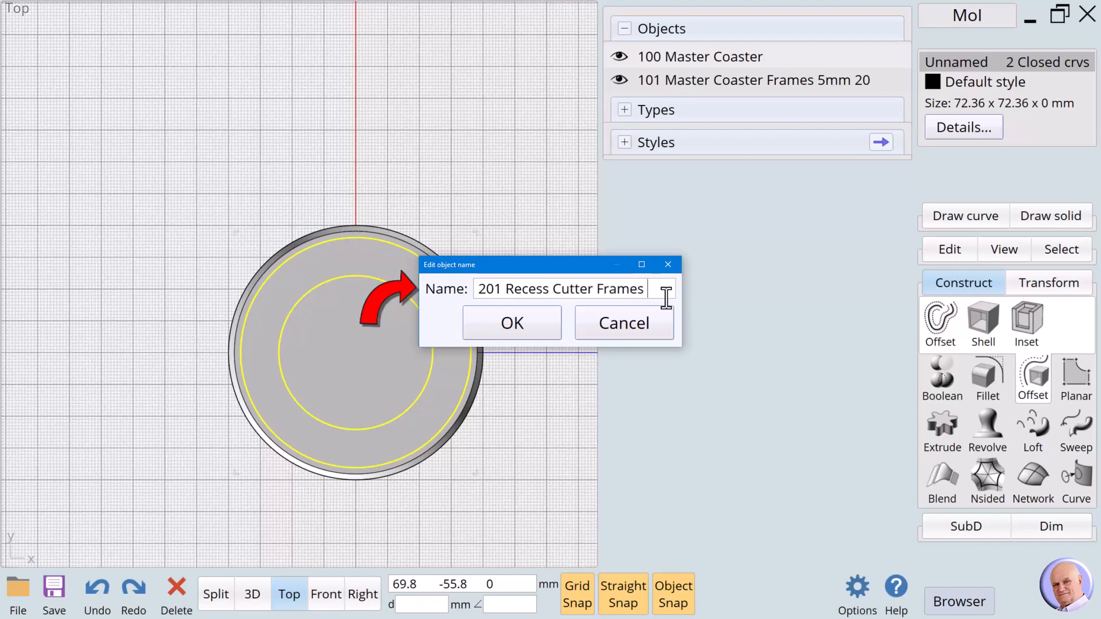
text(mm)
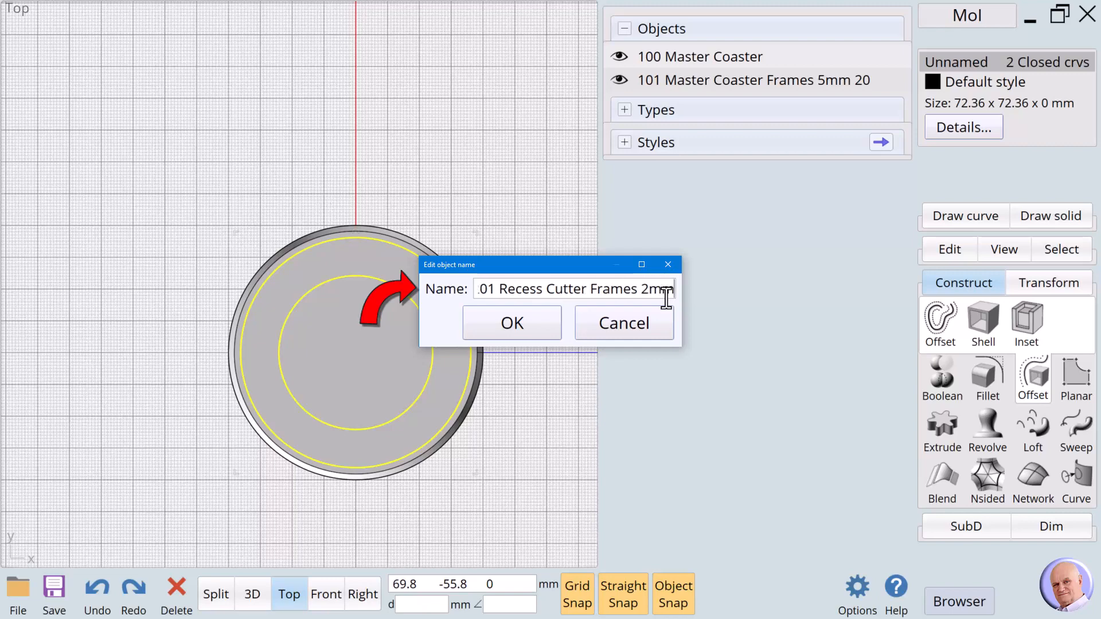
text( Both)
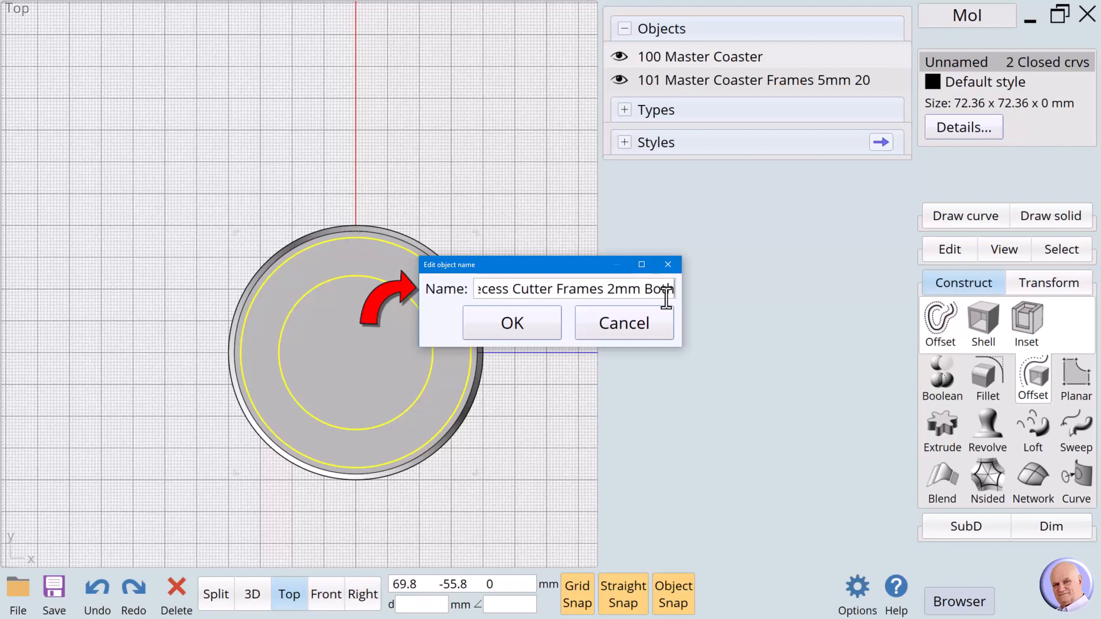
click(542, 331)
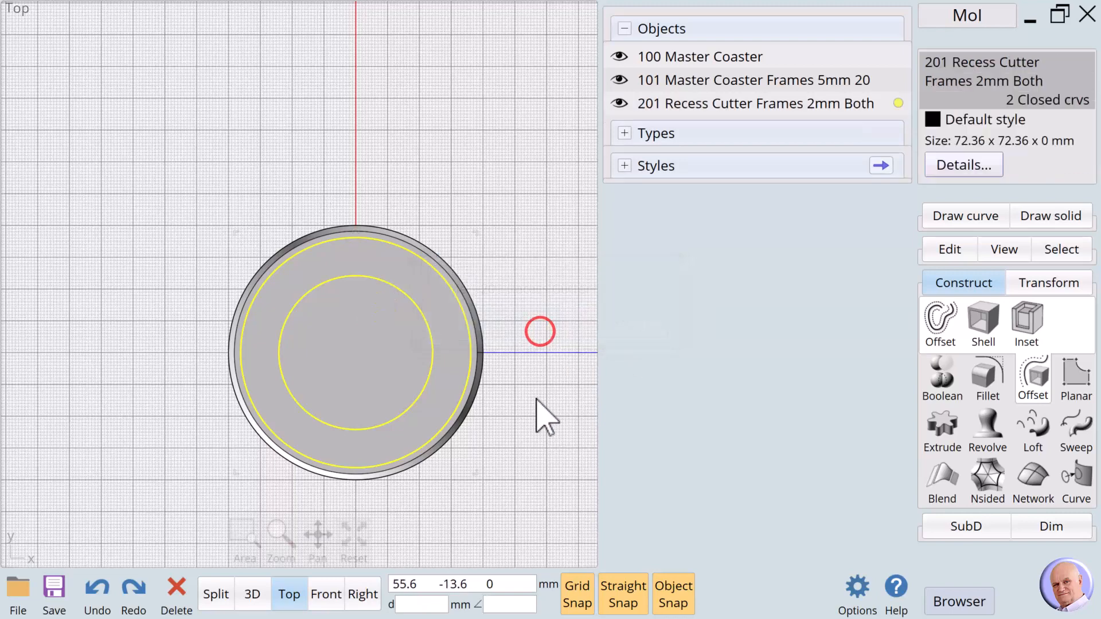
- In Front view, extrude the recess circles 2 mm to both sides
click(327, 594)
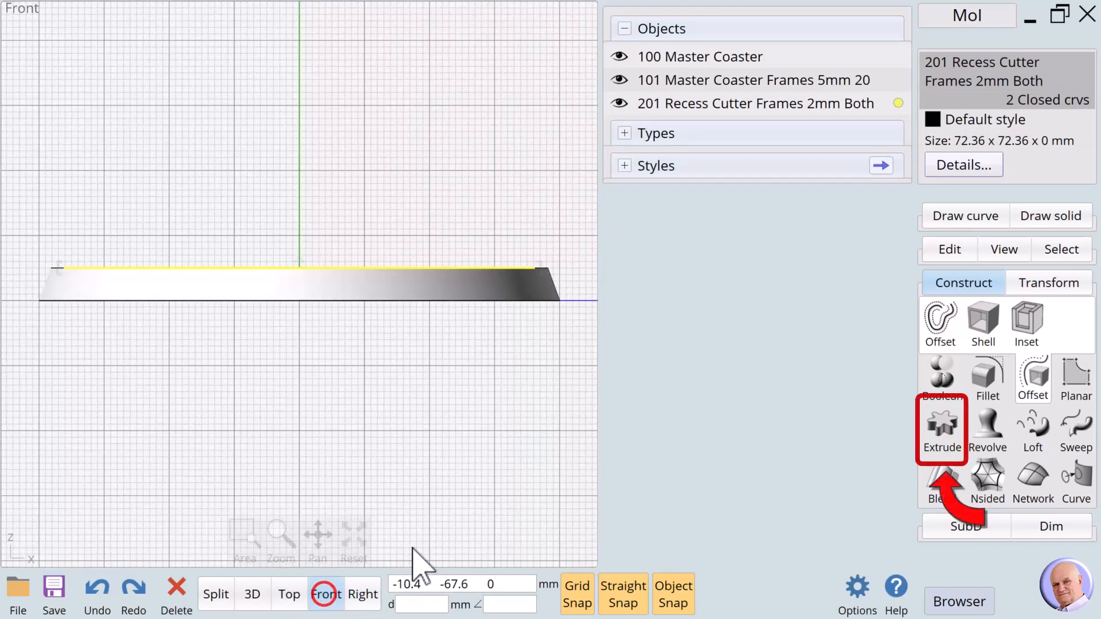
click(943, 424)
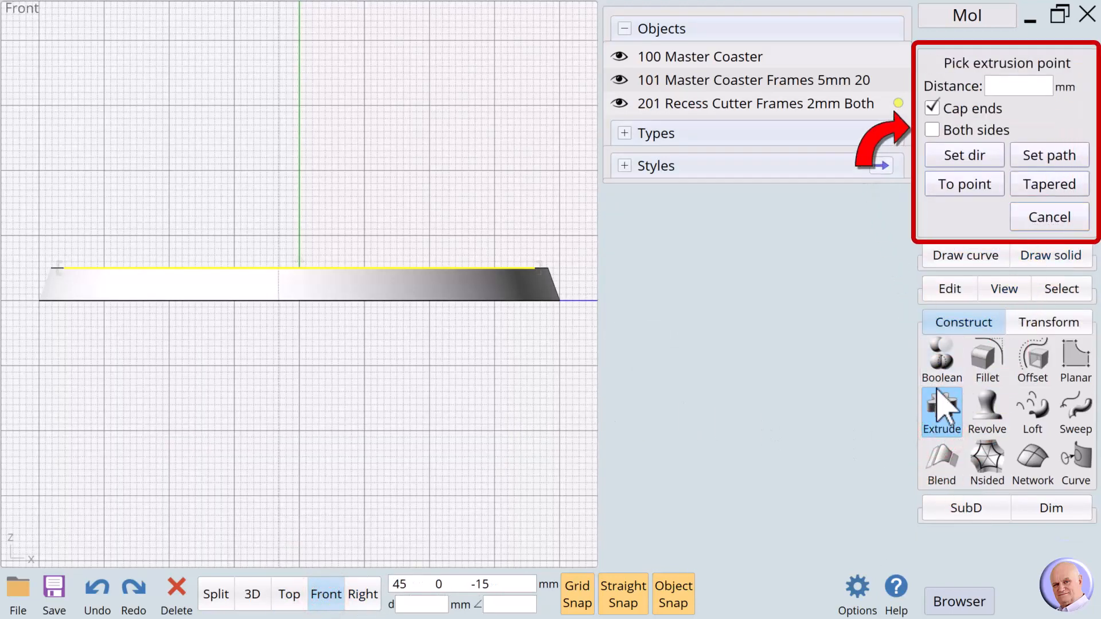
click(1006, 89)
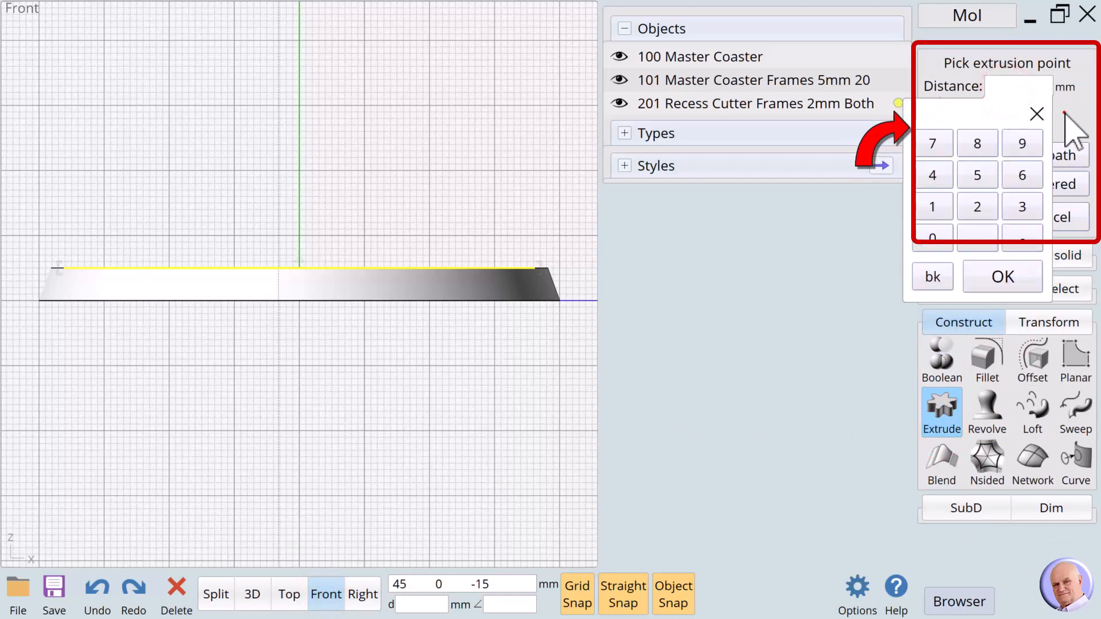
click(1064, 113)
click(933, 129)
click(1003, 86)
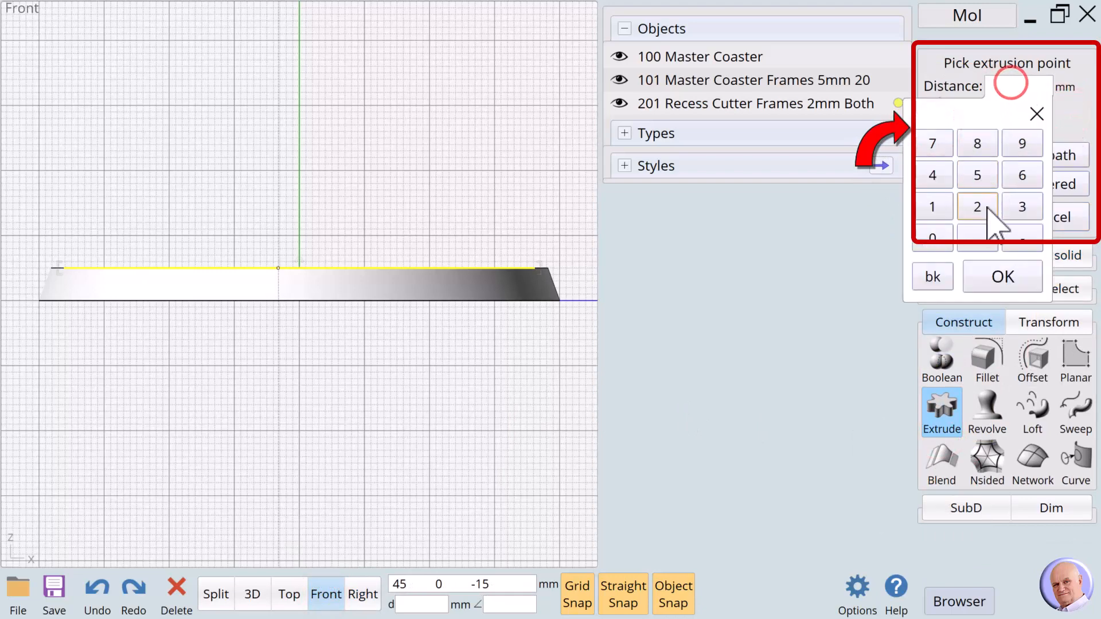
click(978, 206)
click(1001, 277)
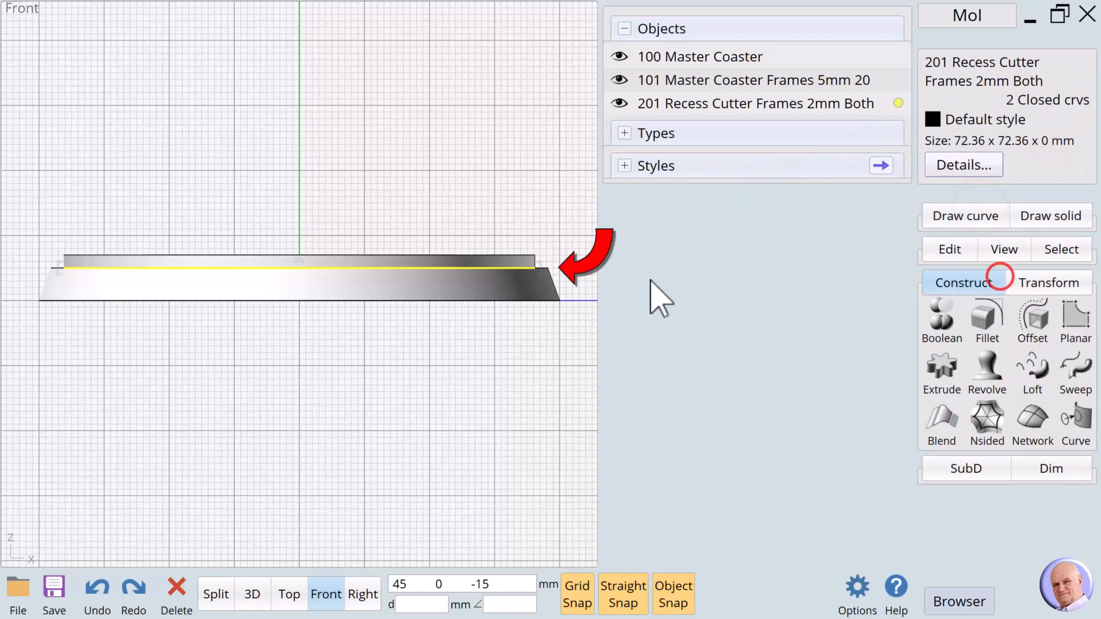
- Select the new 72.36 x 72.36 x 4 mm cutter slab to check it, then clear the selection
click(378, 218)
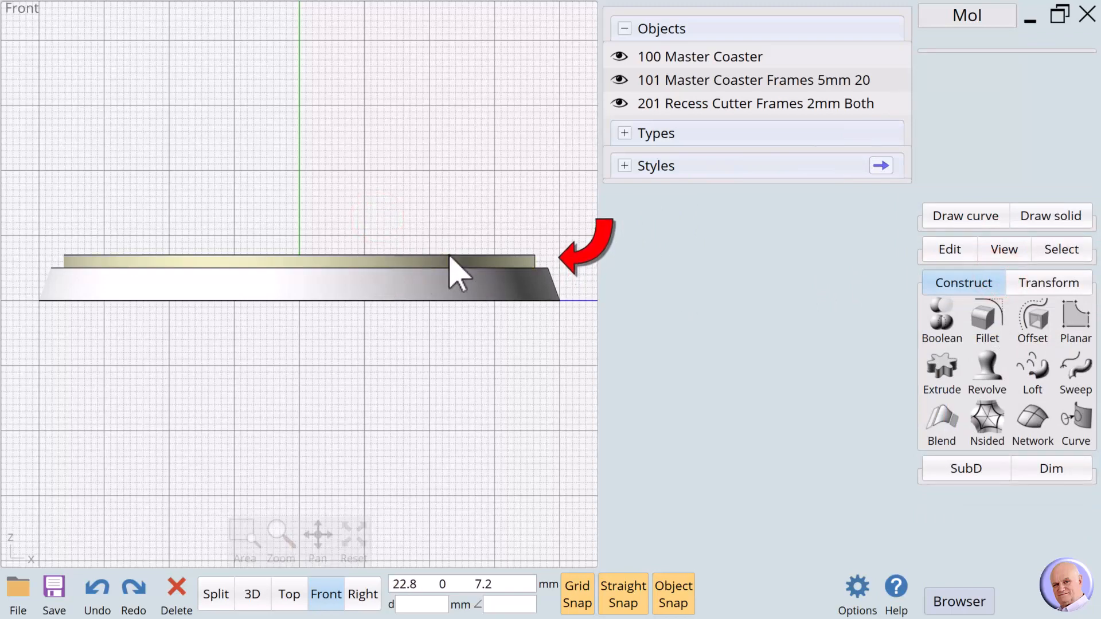
click(432, 259)
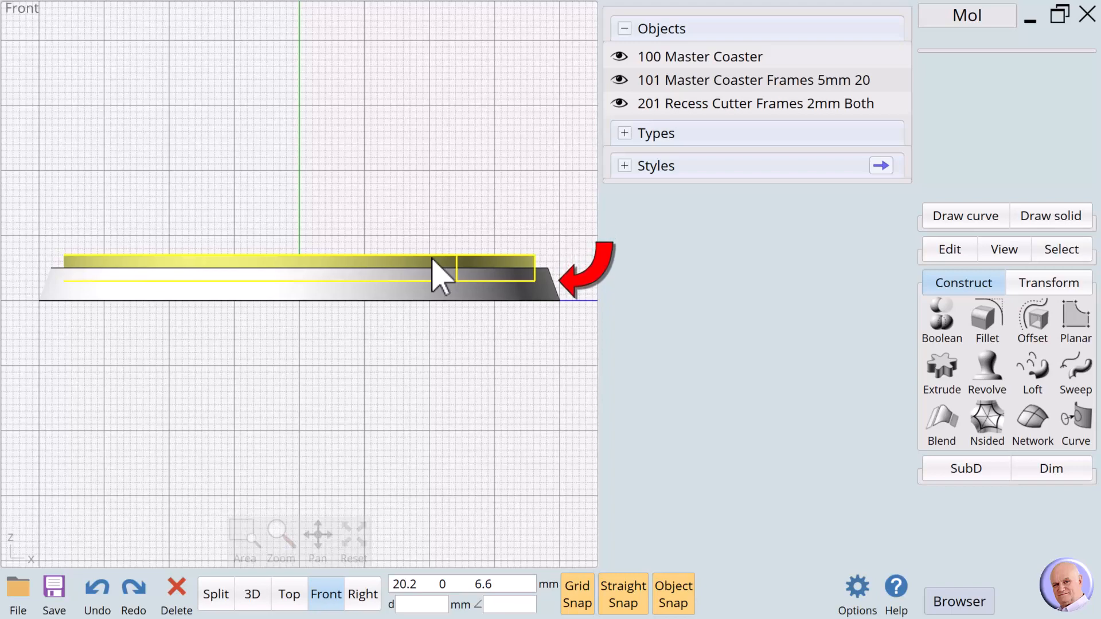
click(442, 271)
click(505, 347)
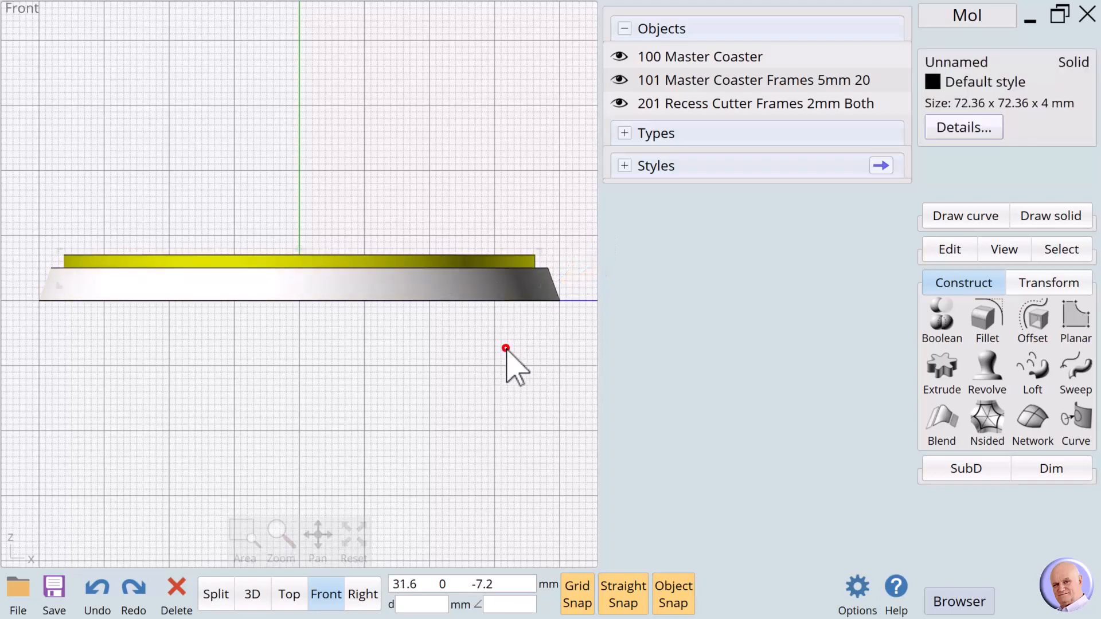
click(512, 344)
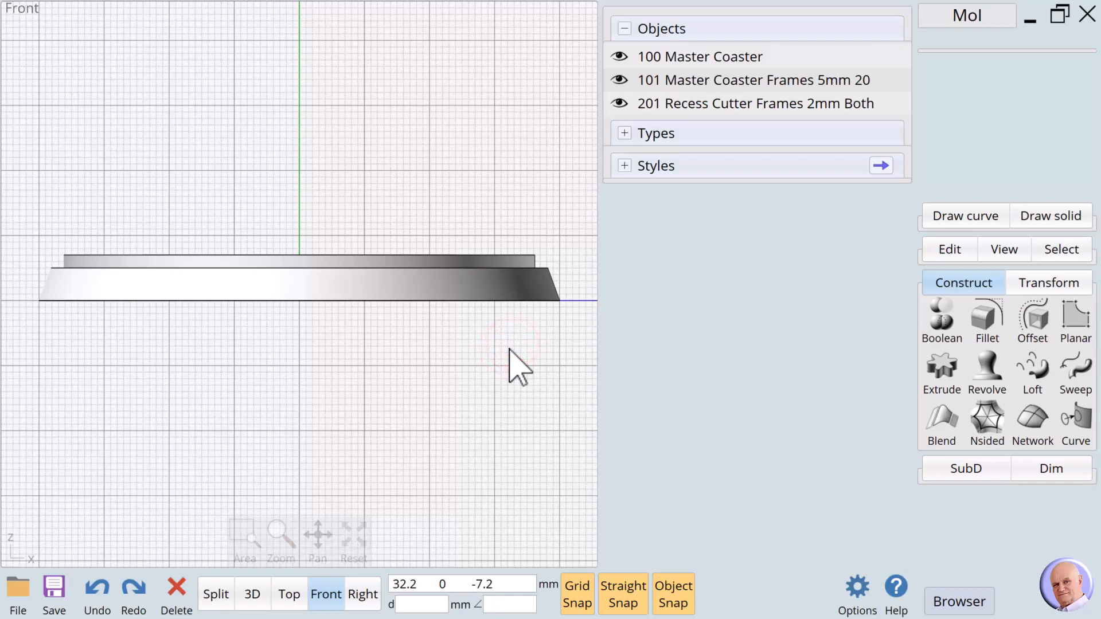
- Boolean-subtract the cutter slab from the coaster solid, then switch to the 3D view
click(541, 289)
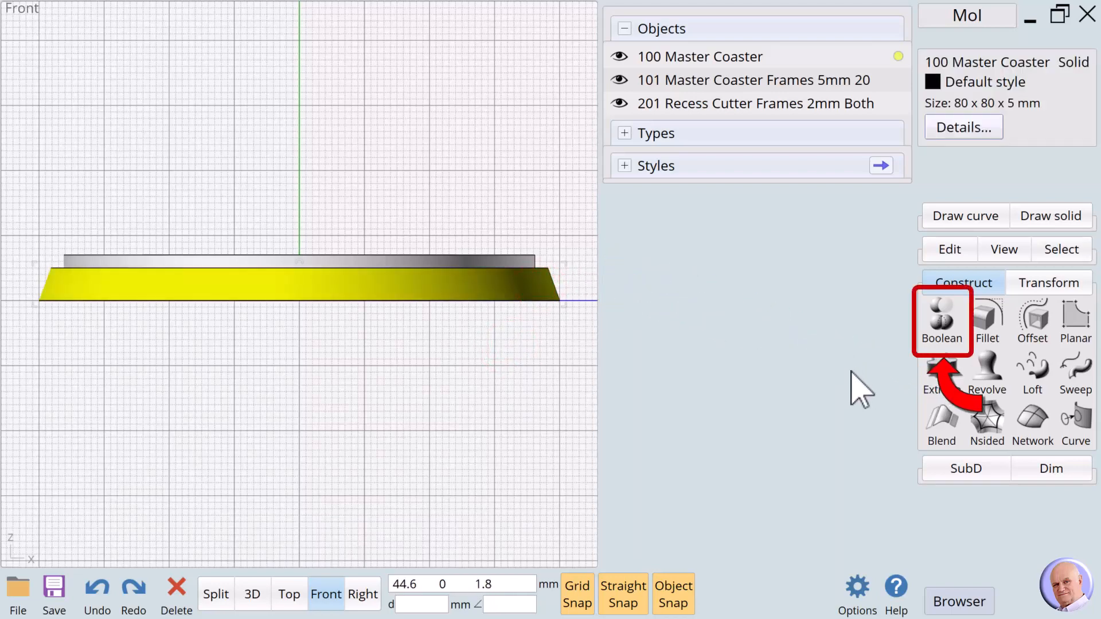
click(948, 324)
click(949, 322)
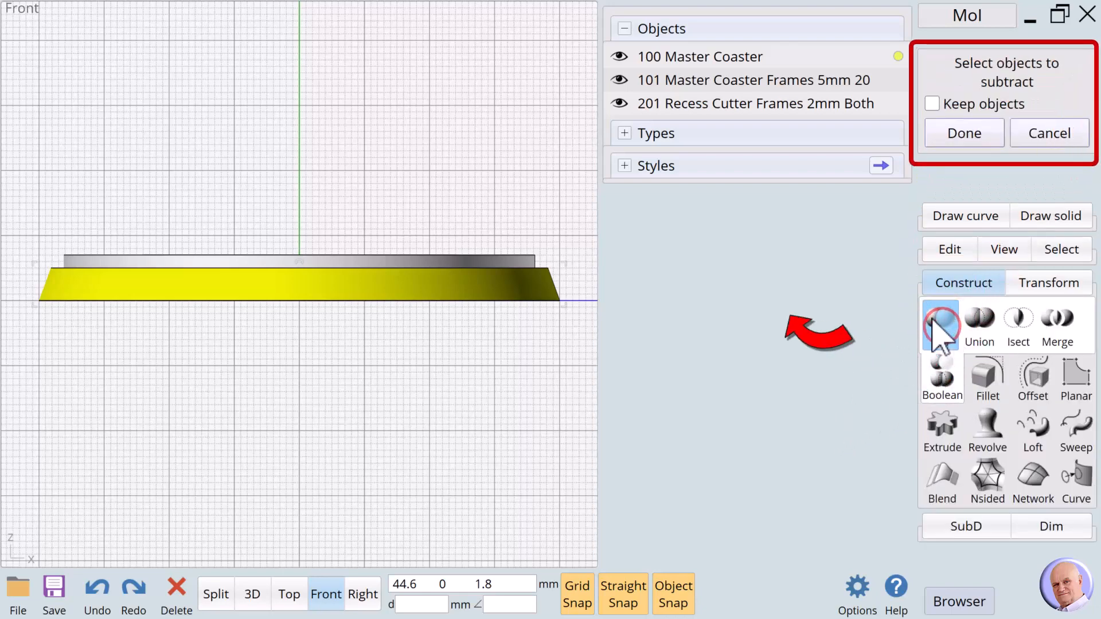
click(518, 256)
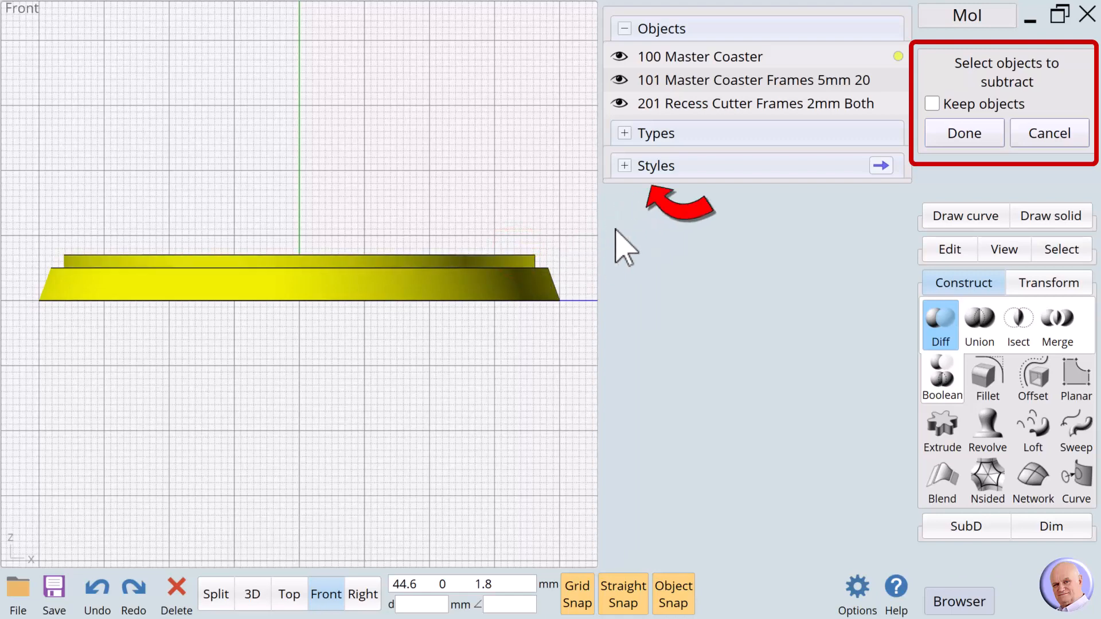
click(961, 135)
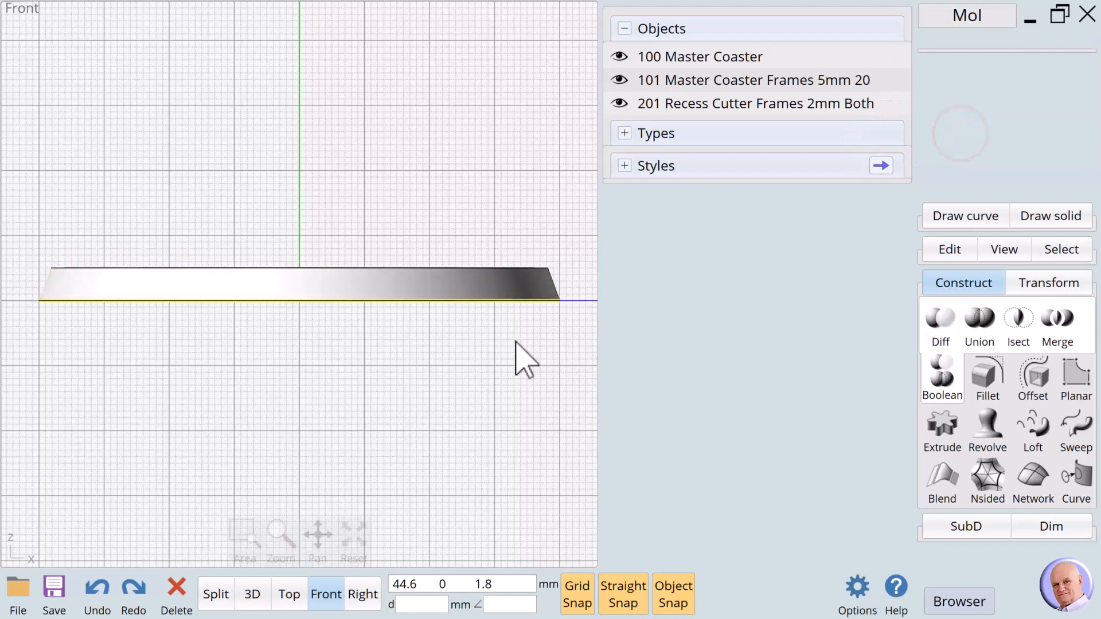
click(252, 594)
click(253, 593)
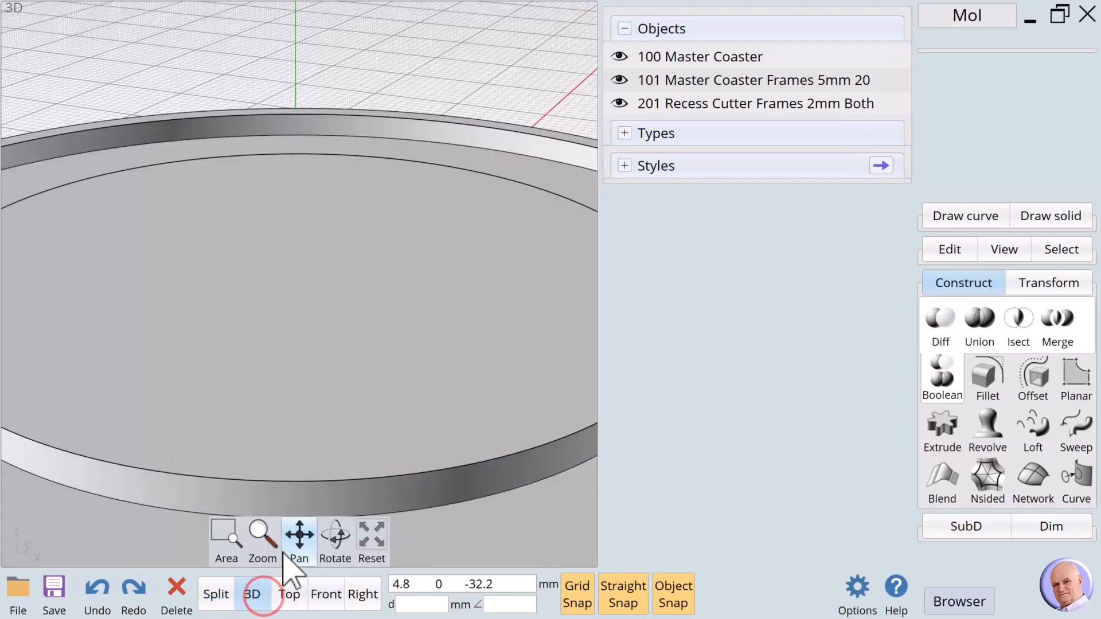
- Reset and tilt the 3D view to check the recessed coaster, then view it from Top
click(370, 541)
drag(337, 536, 323, 545)
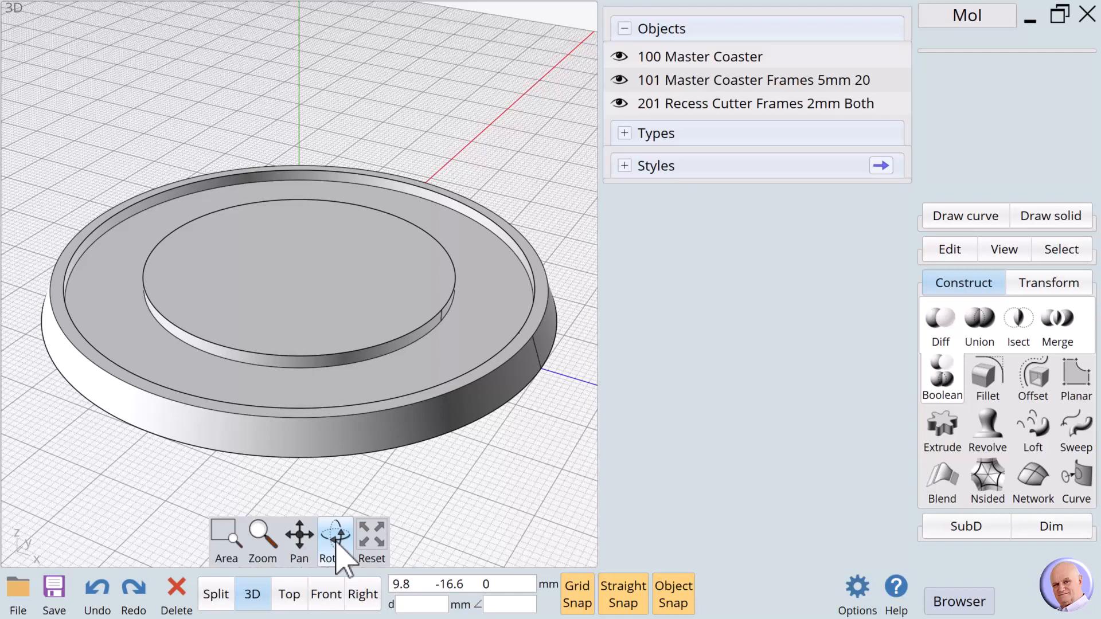
click(289, 595)
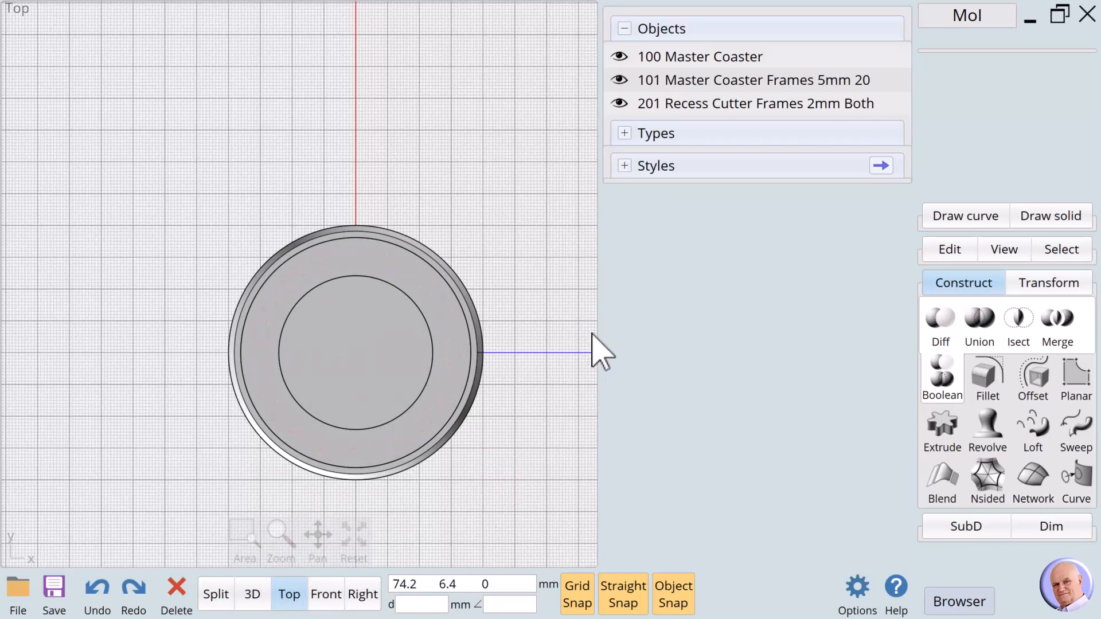
click(941, 218)
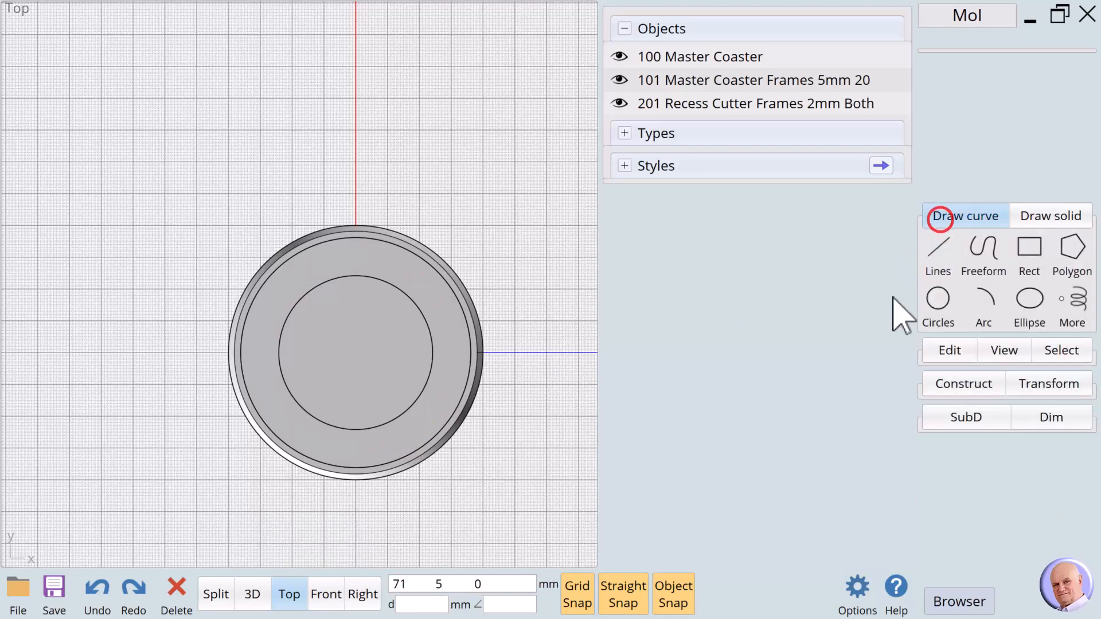
- Draw a 9.6 mm diameter circle centred midway between the centre disc and the rim
click(938, 301)
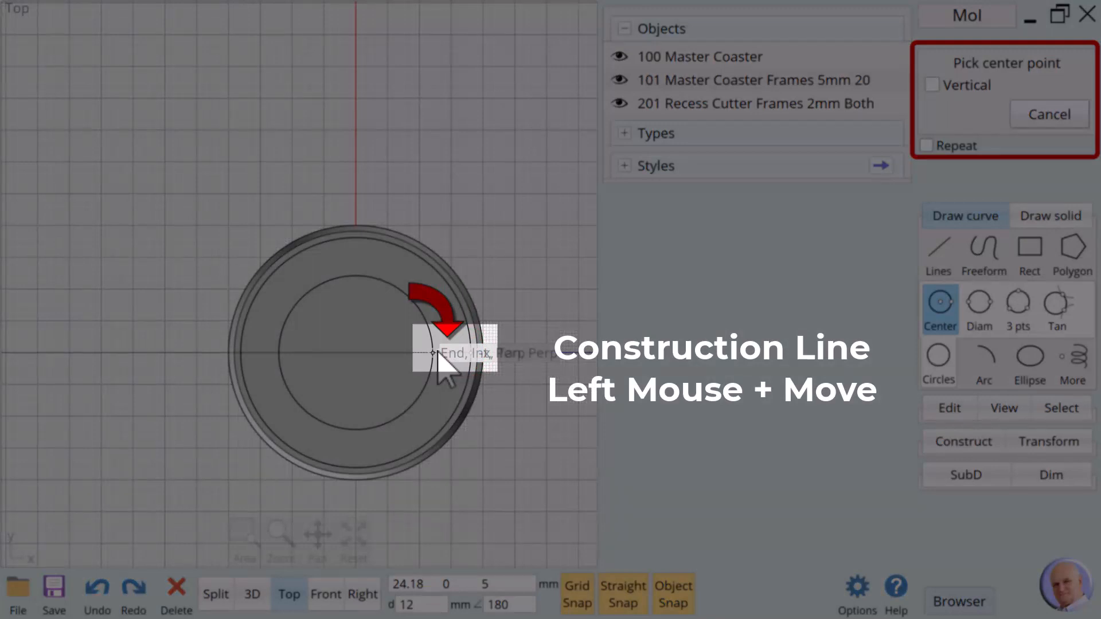
drag(435, 353, 439, 354)
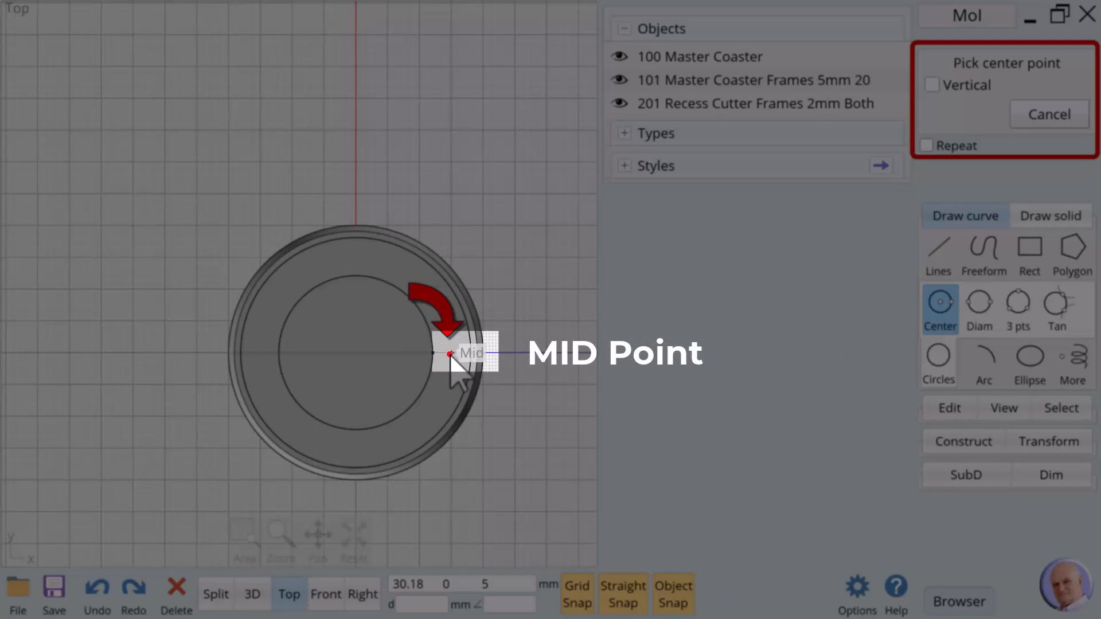
click(450, 353)
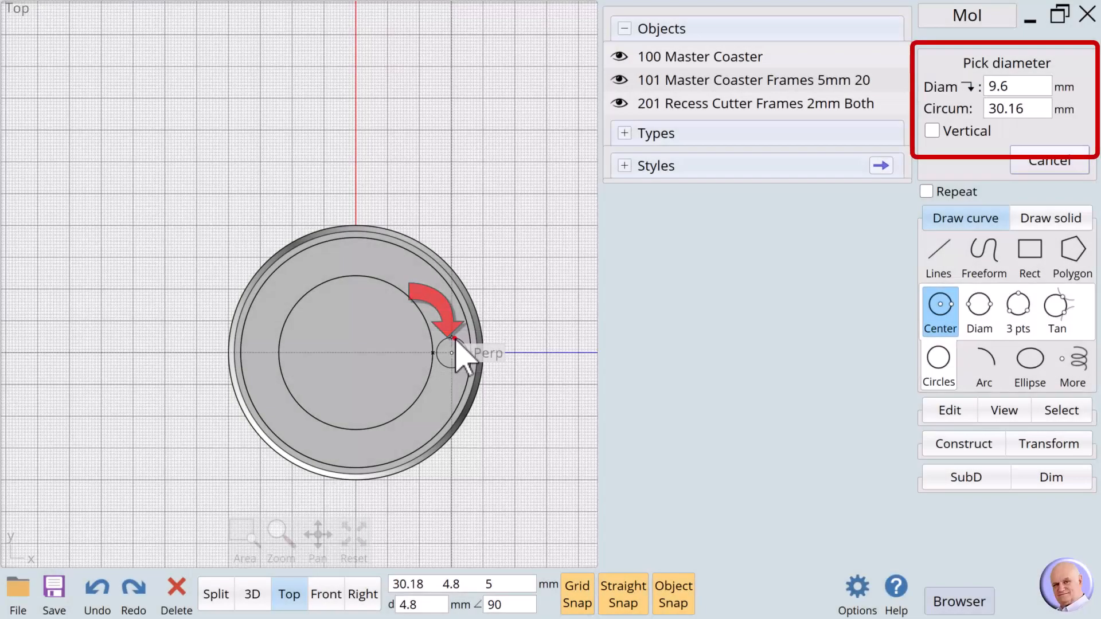
click(457, 340)
click(549, 341)
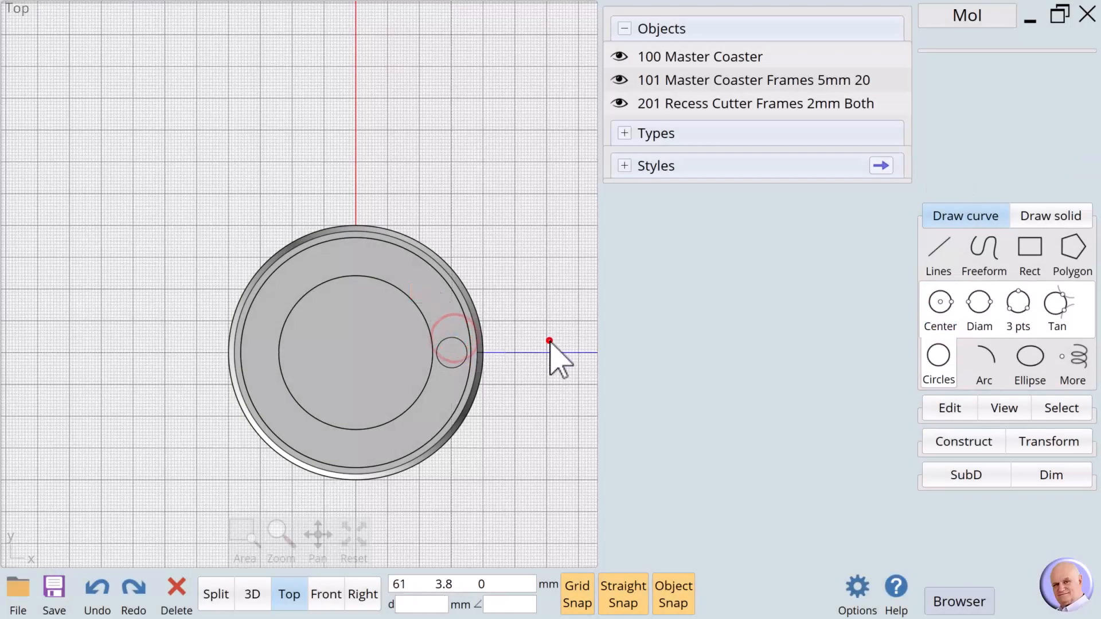
click(460, 367)
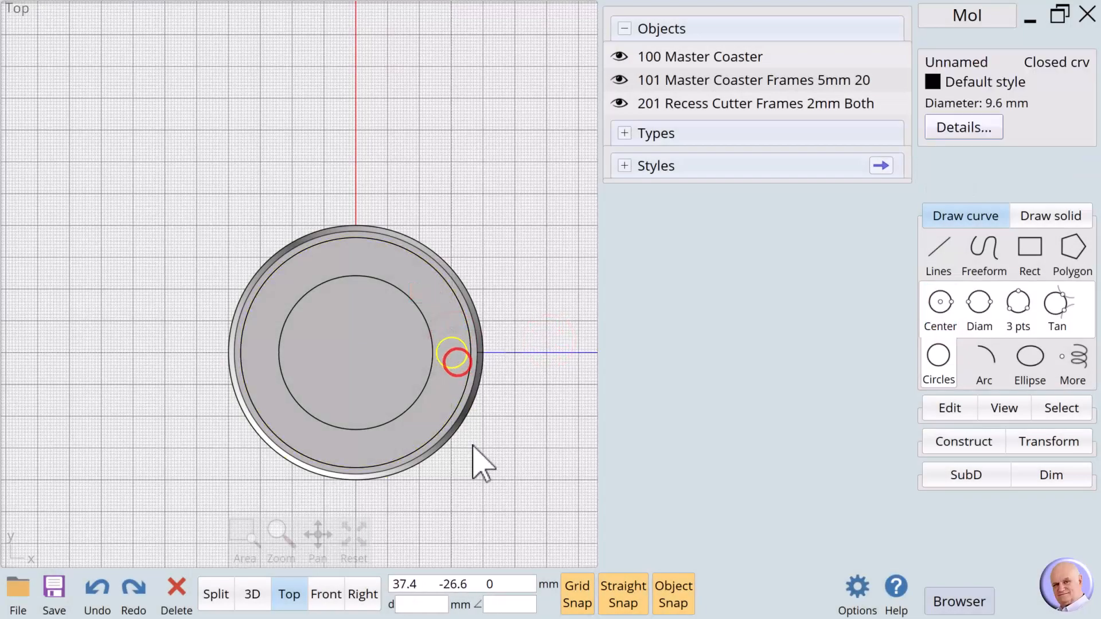
click(328, 596)
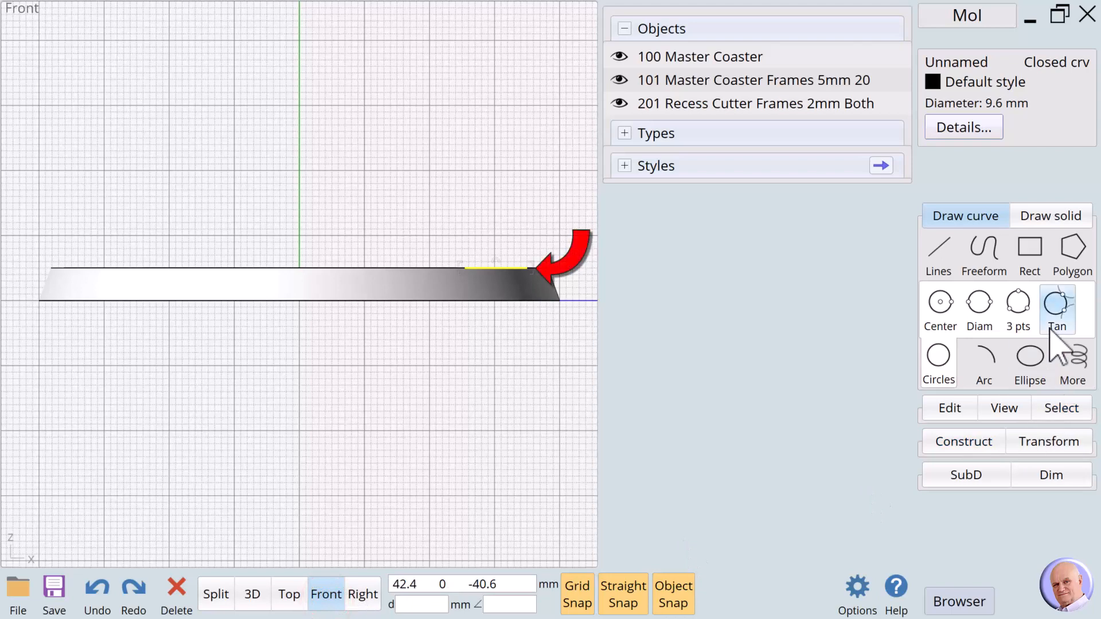
- Extrude the small 9.6 mm circle -3 mm with Cap ends into a solid cylinder
click(943, 445)
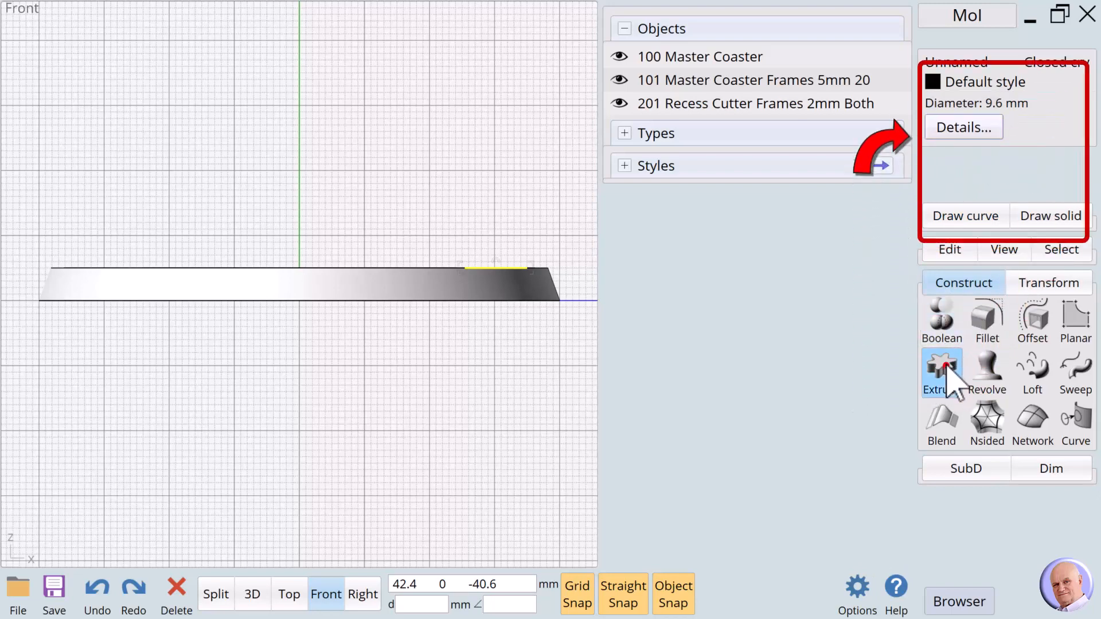
click(947, 381)
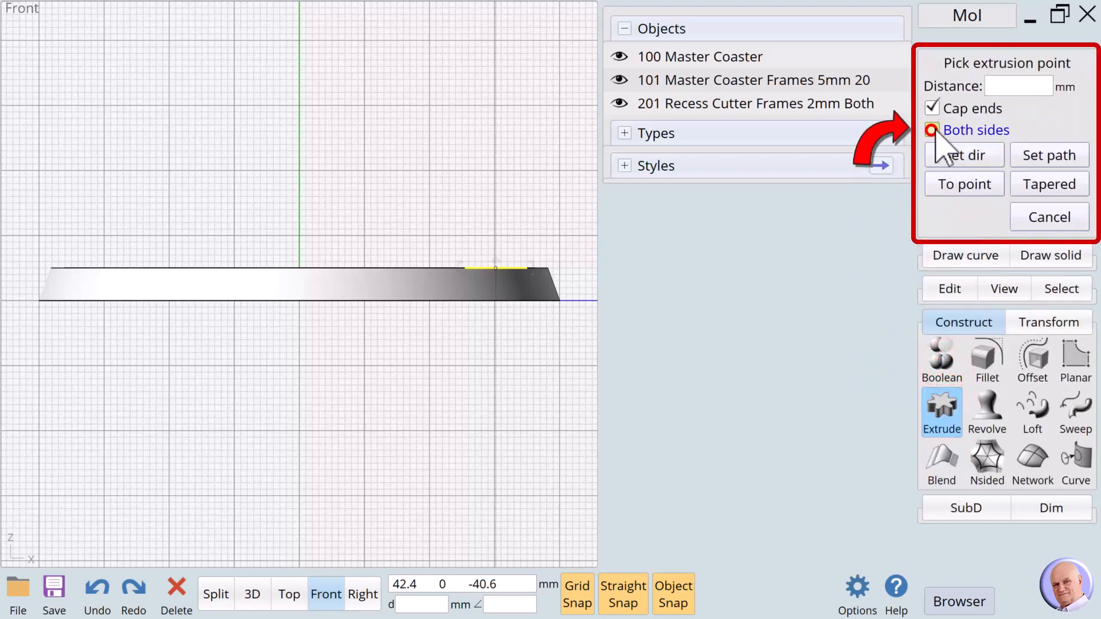
click(517, 288)
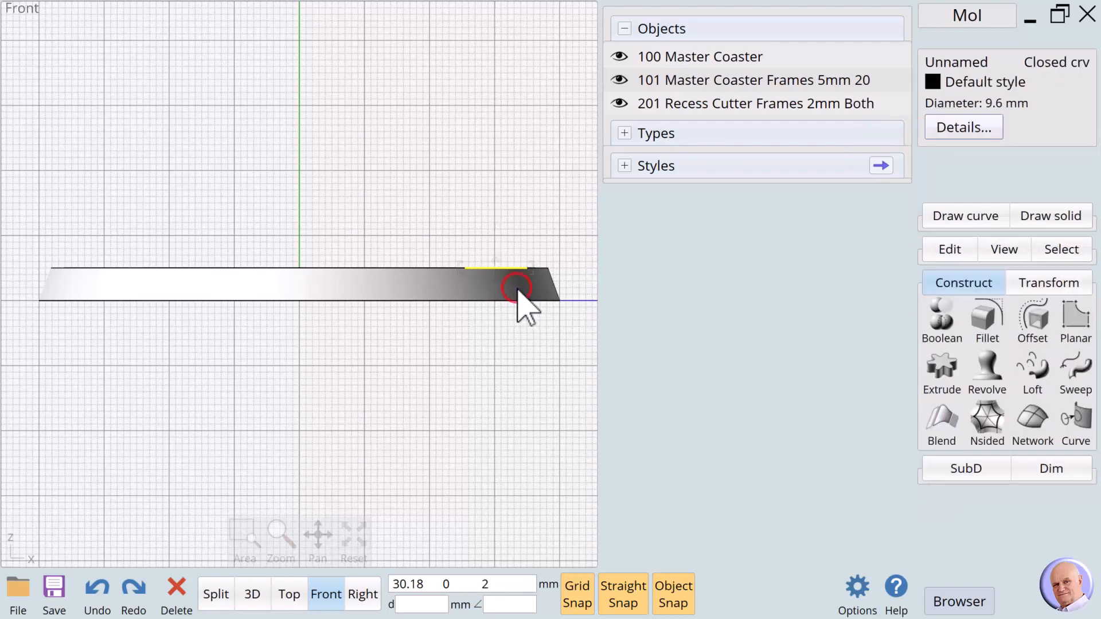
- Return to Top view and select the small cylinder
click(289, 595)
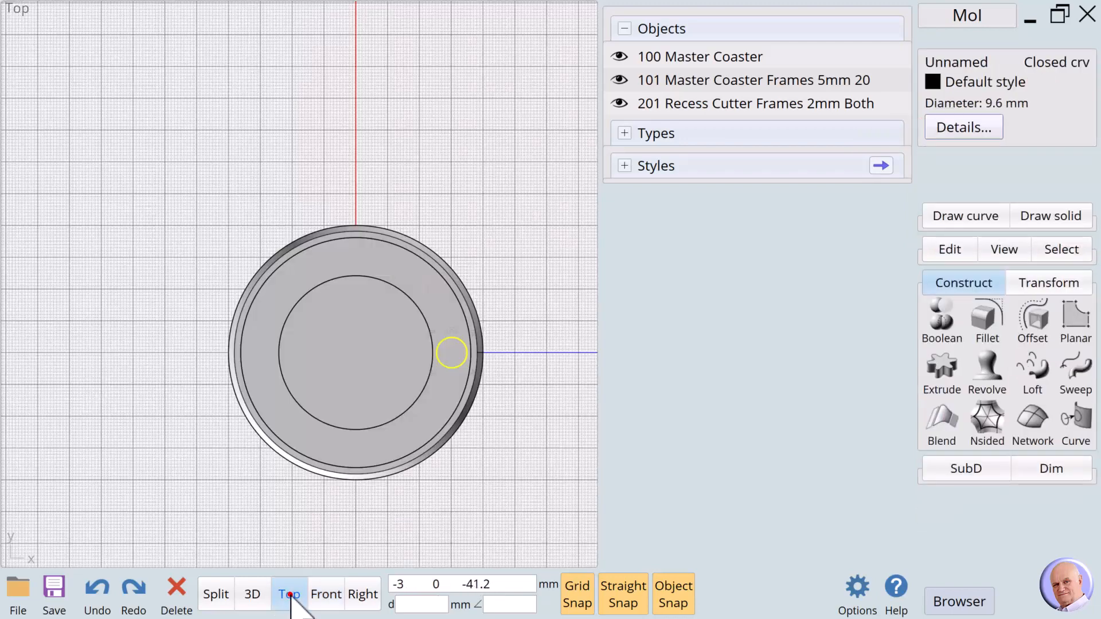
click(504, 410)
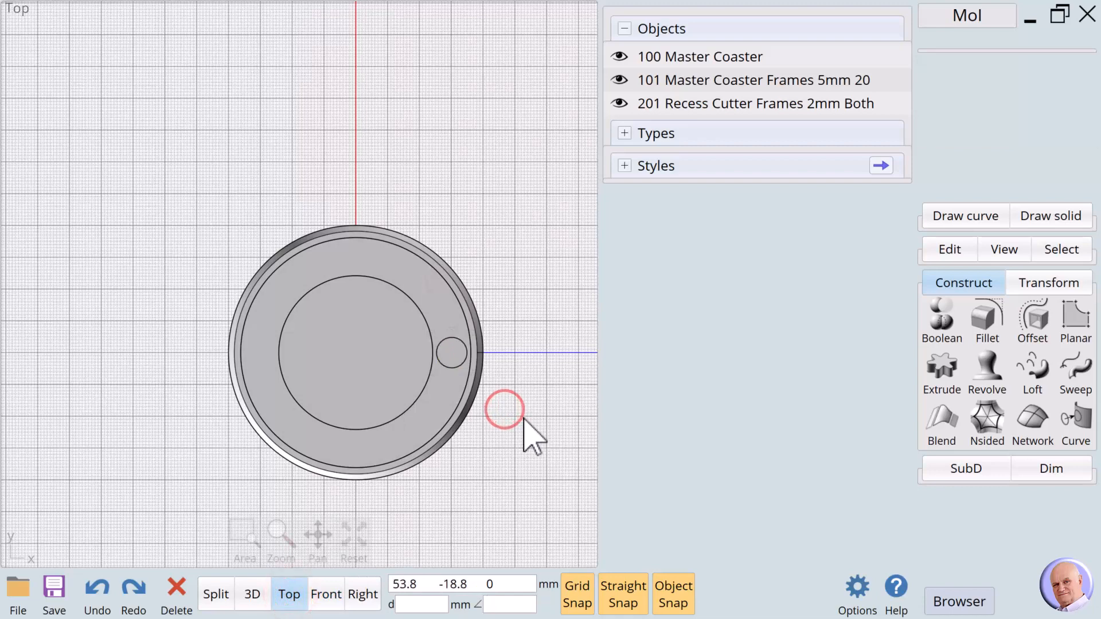
click(453, 354)
click(521, 387)
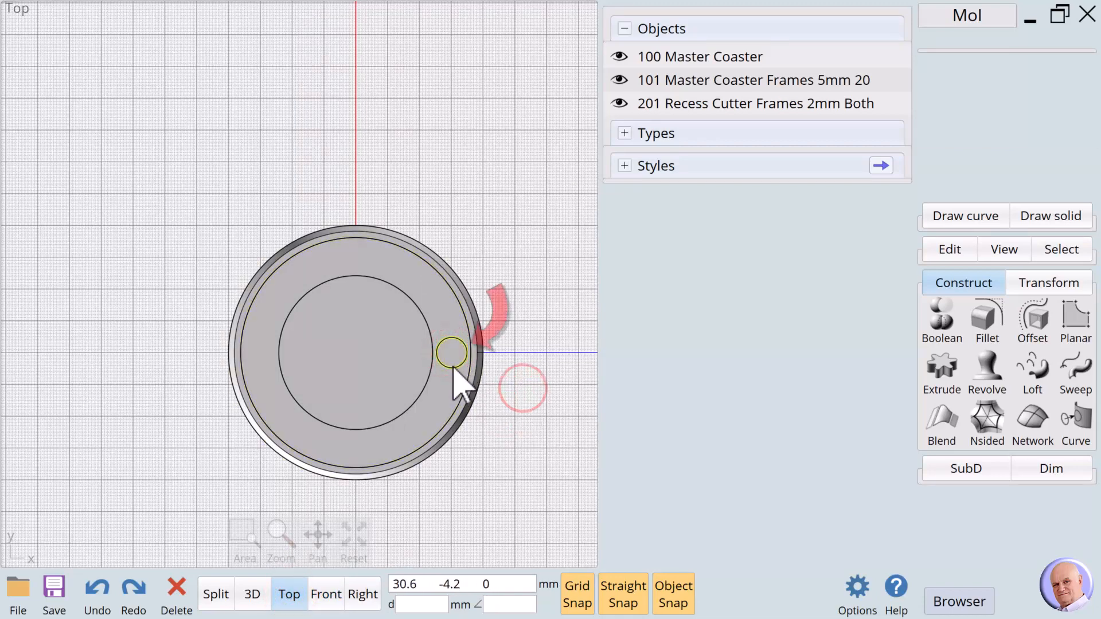
click(453, 366)
click(454, 367)
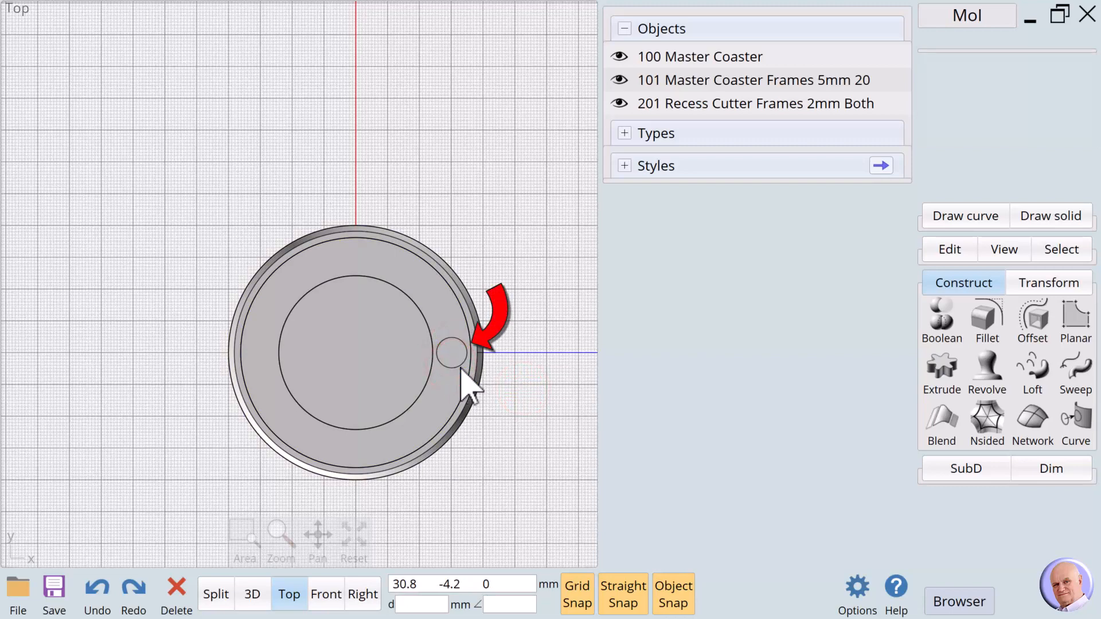
click(455, 357)
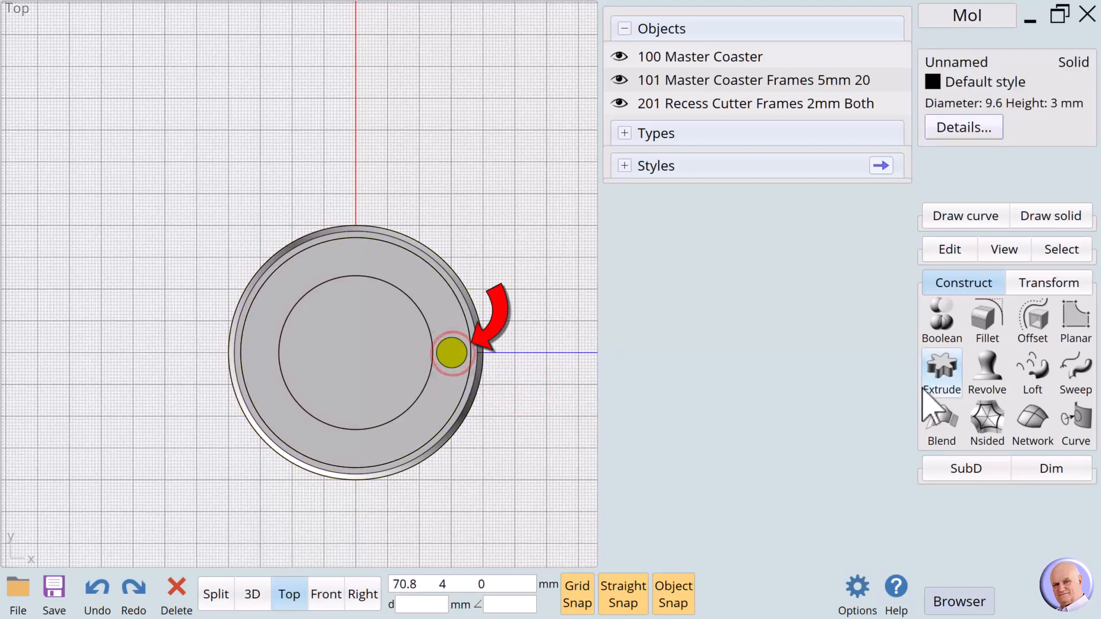
click(1059, 280)
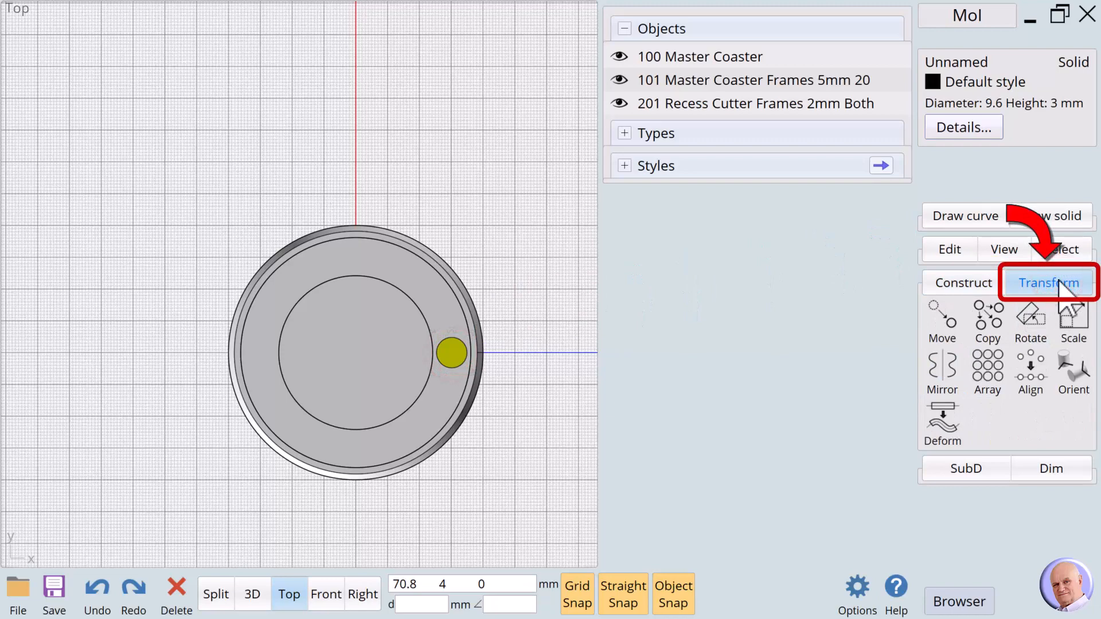
- Mirror the small cylinder across the Y axis to the coaster's left side
click(942, 367)
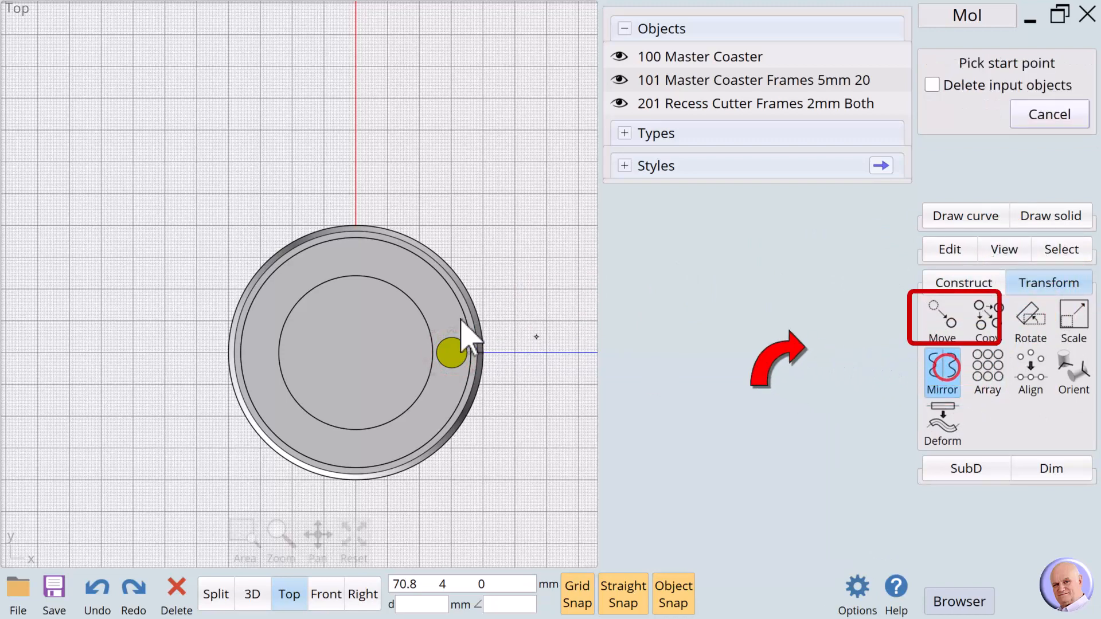
click(354, 215)
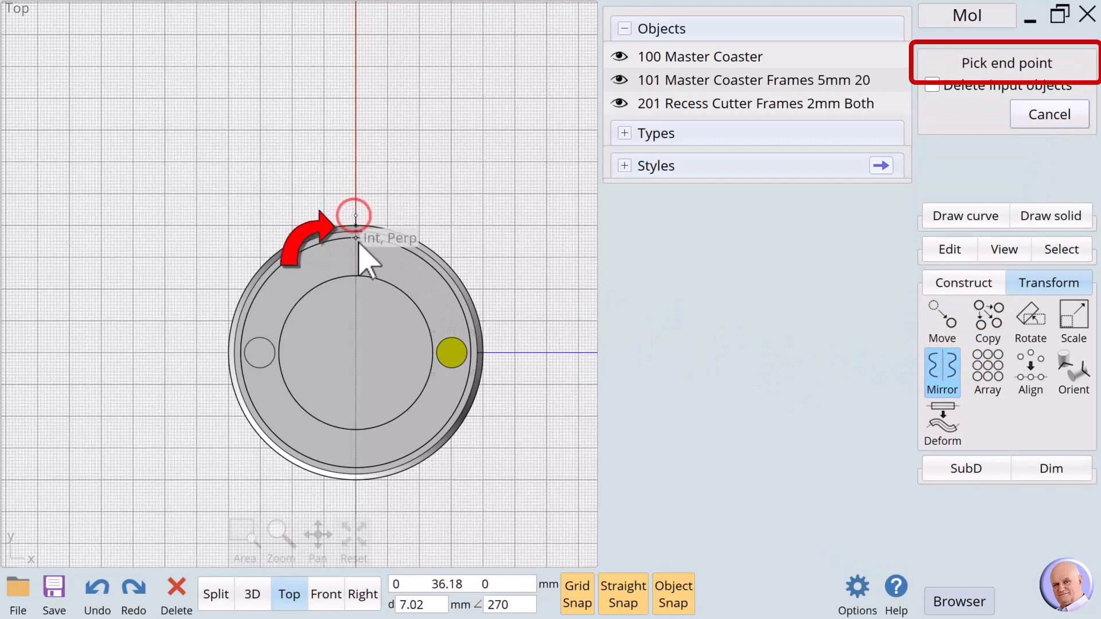
click(358, 261)
- Select the coaster body together with both small cylinders
click(517, 264)
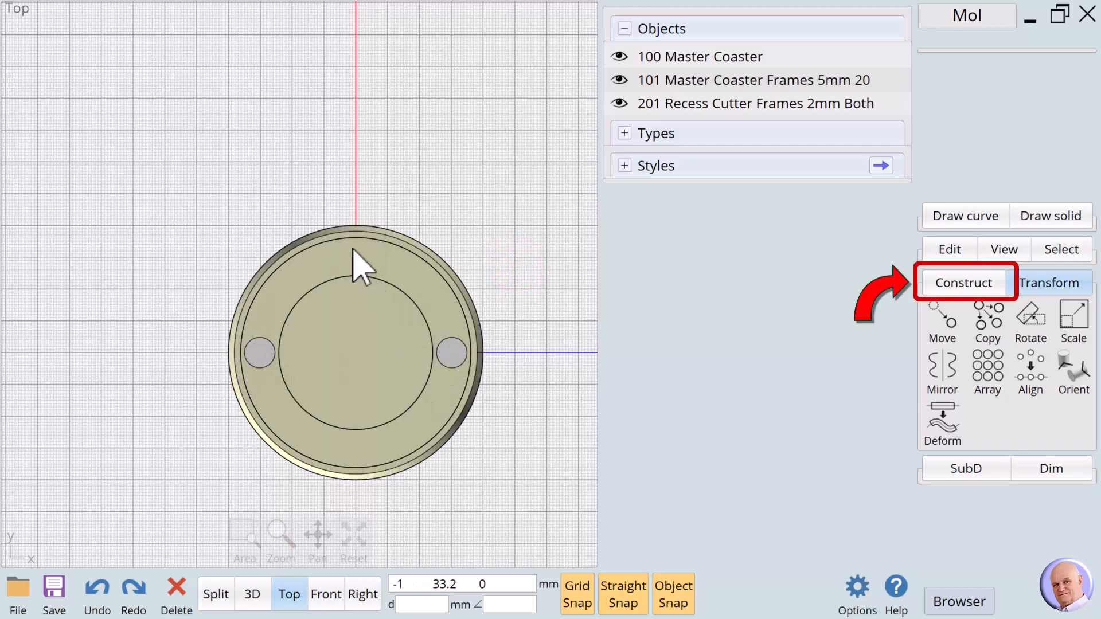
click(369, 263)
click(258, 354)
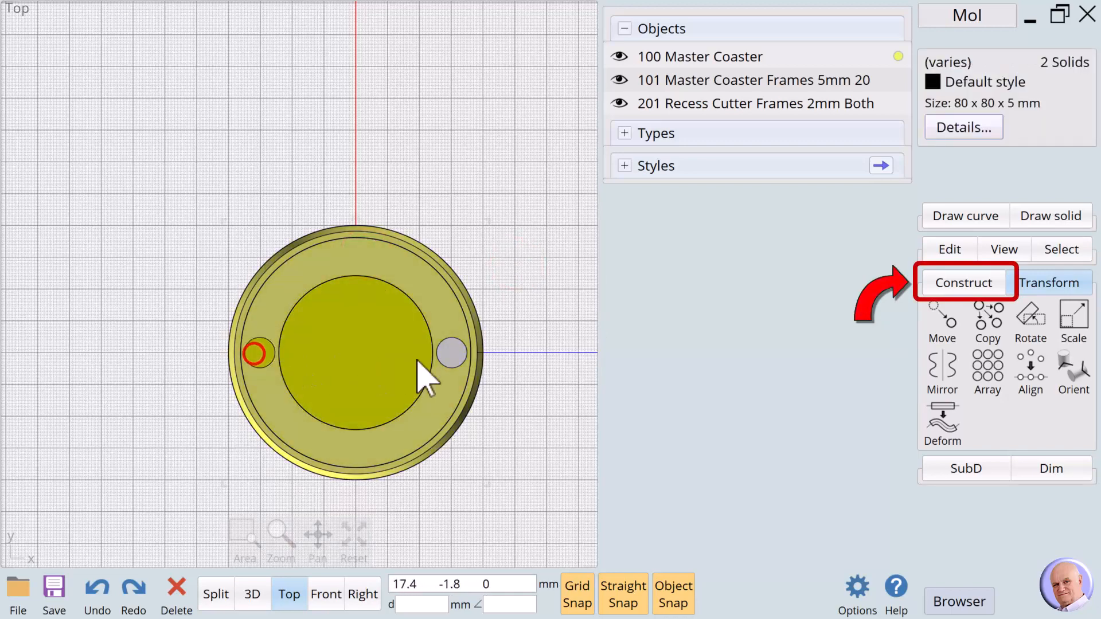
click(449, 354)
click(960, 283)
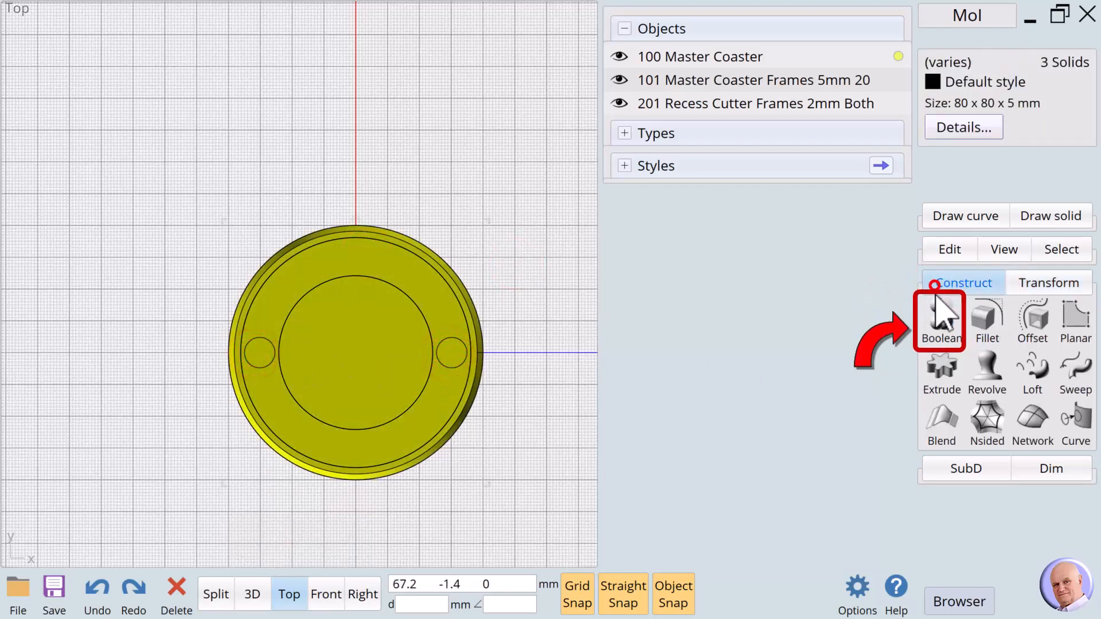
- Boolean Union the coaster body with both cylinders, check it in 3D, then return to Top view
click(938, 313)
click(979, 323)
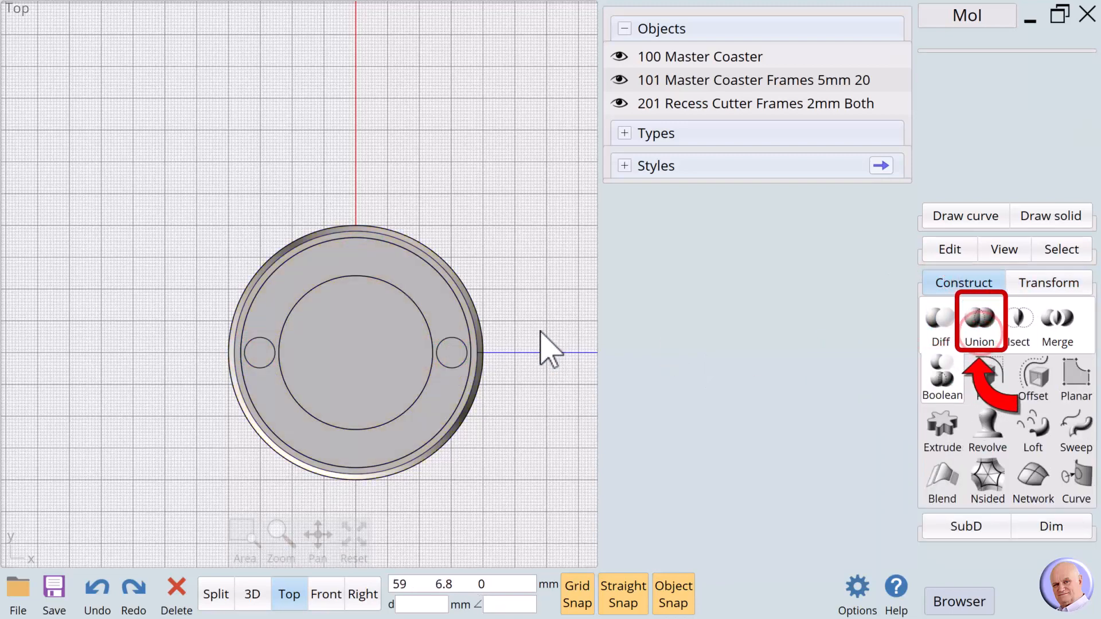
click(513, 317)
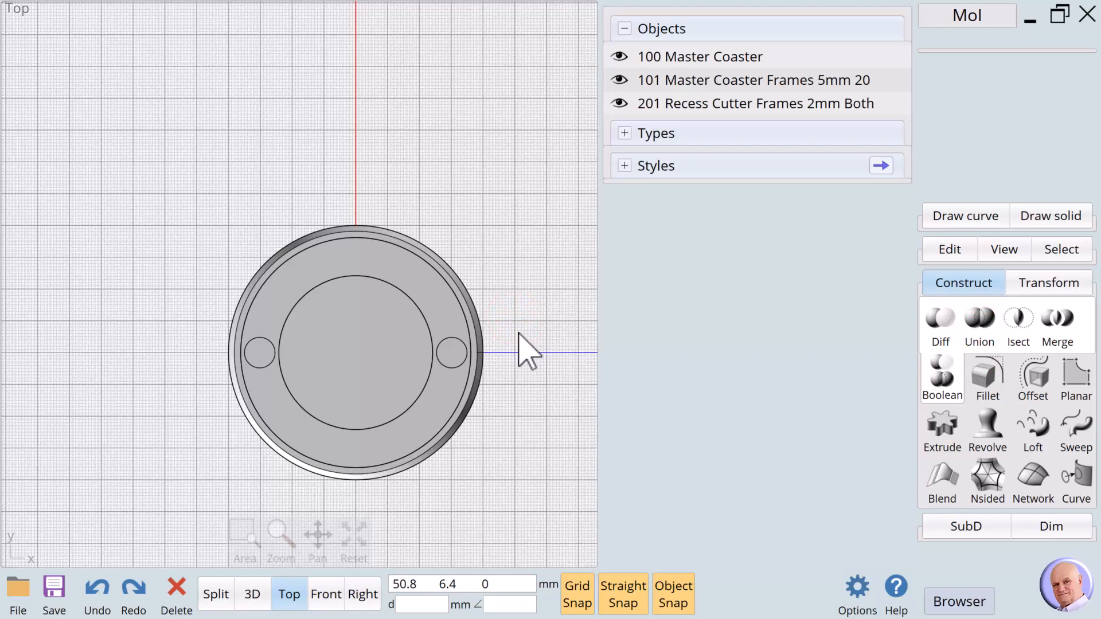
click(247, 597)
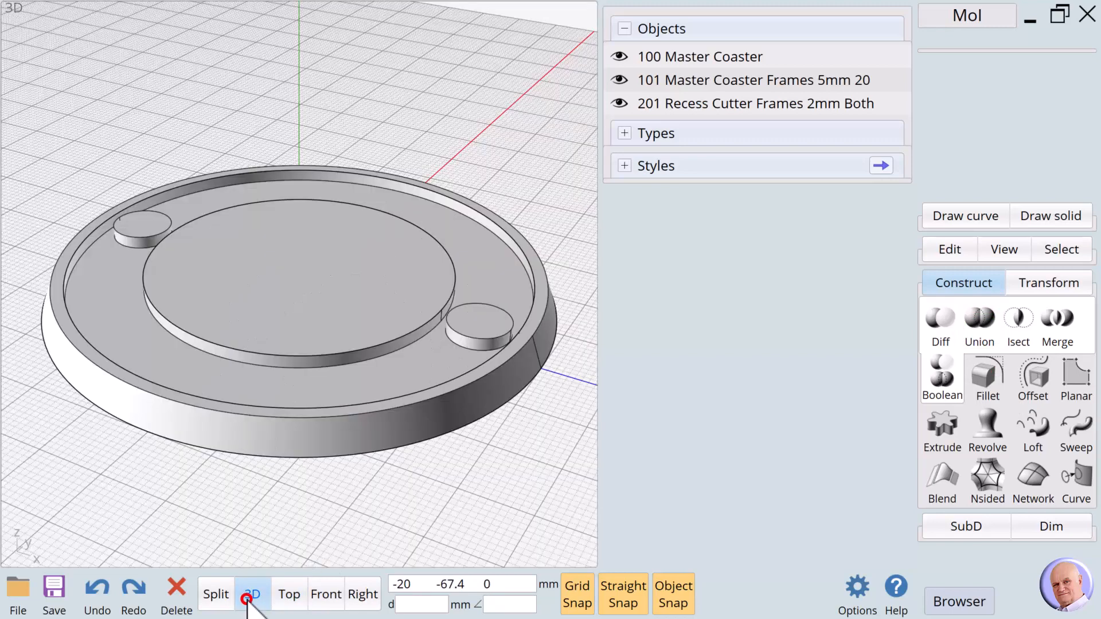
click(289, 594)
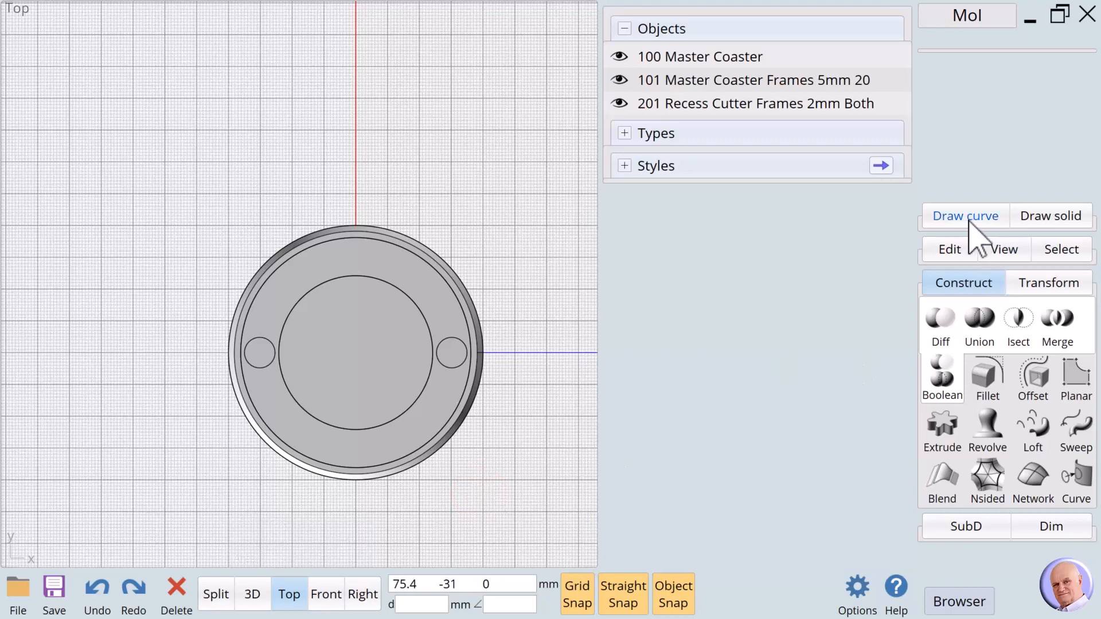
- Hide the 101 Master Coaster Frames and 201 Recess Cutter Frames objects
click(943, 283)
click(941, 217)
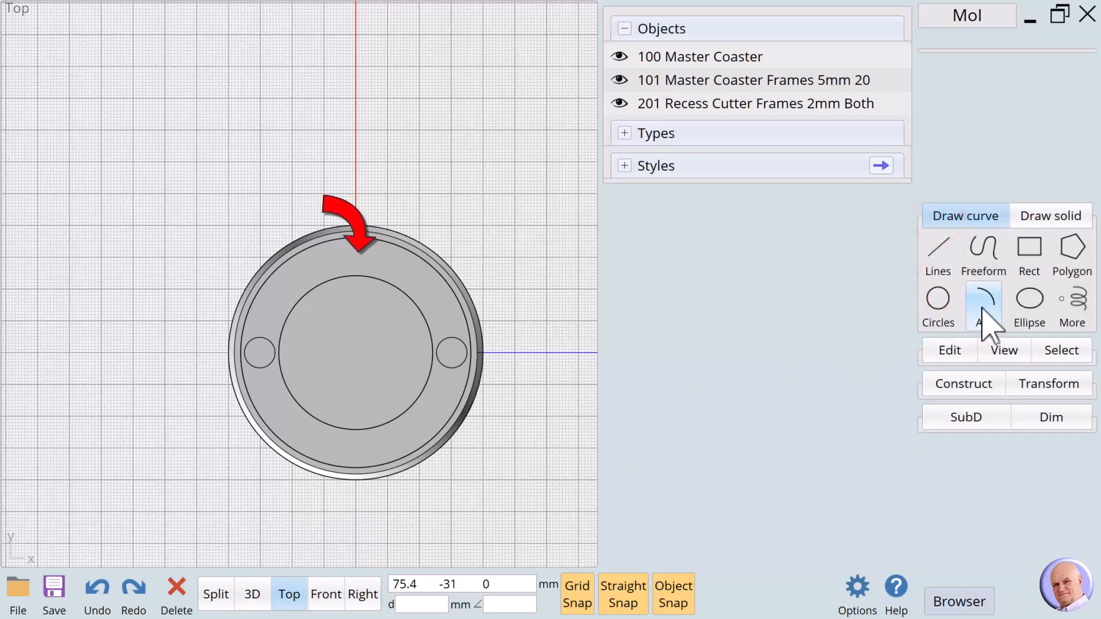
click(254, 295)
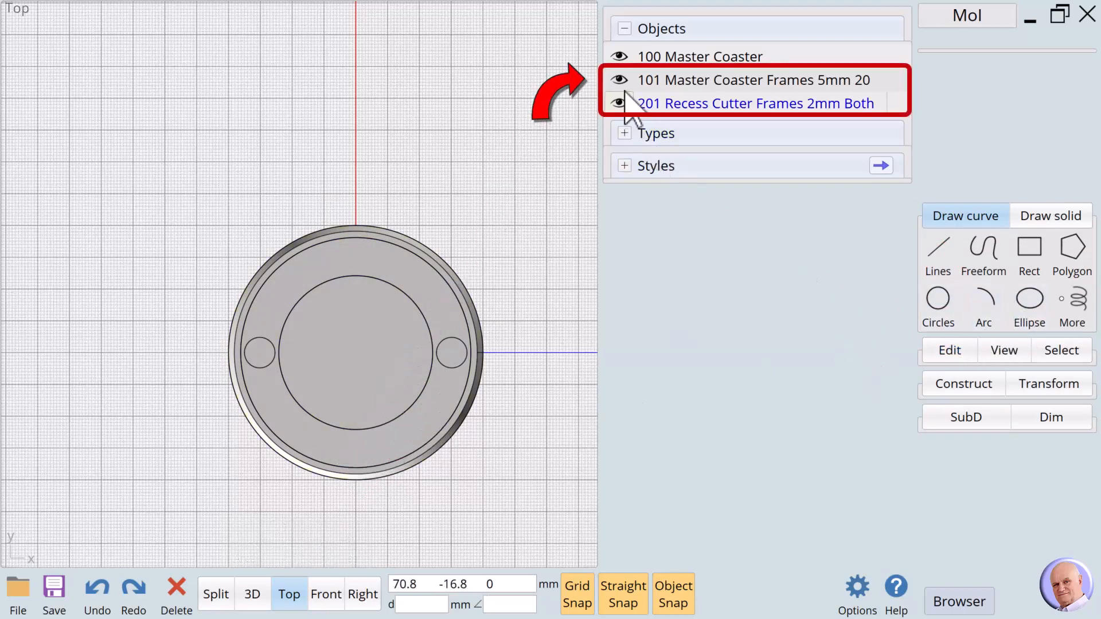
click(619, 81)
click(619, 105)
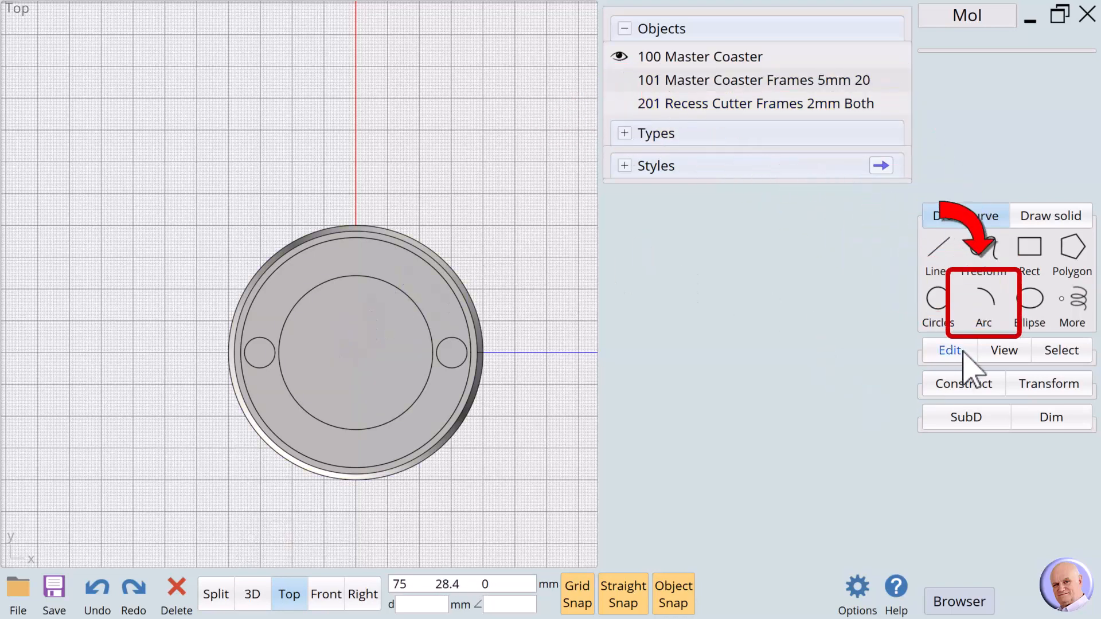
- Draw a centre arc at the origin from the left hole centre to the right hole centre
click(986, 307)
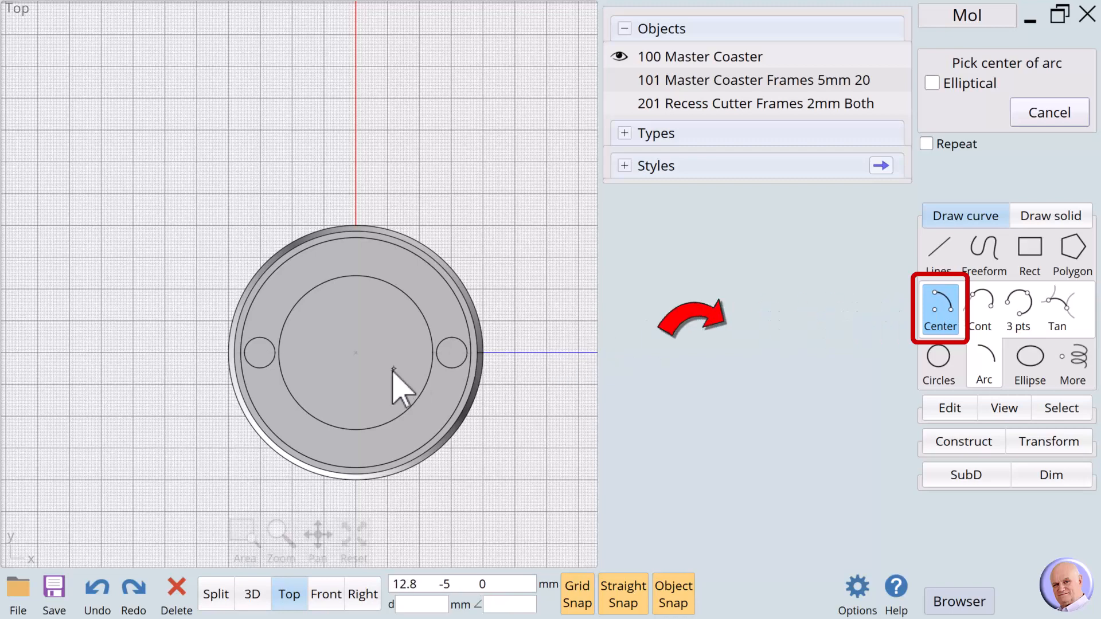
click(353, 355)
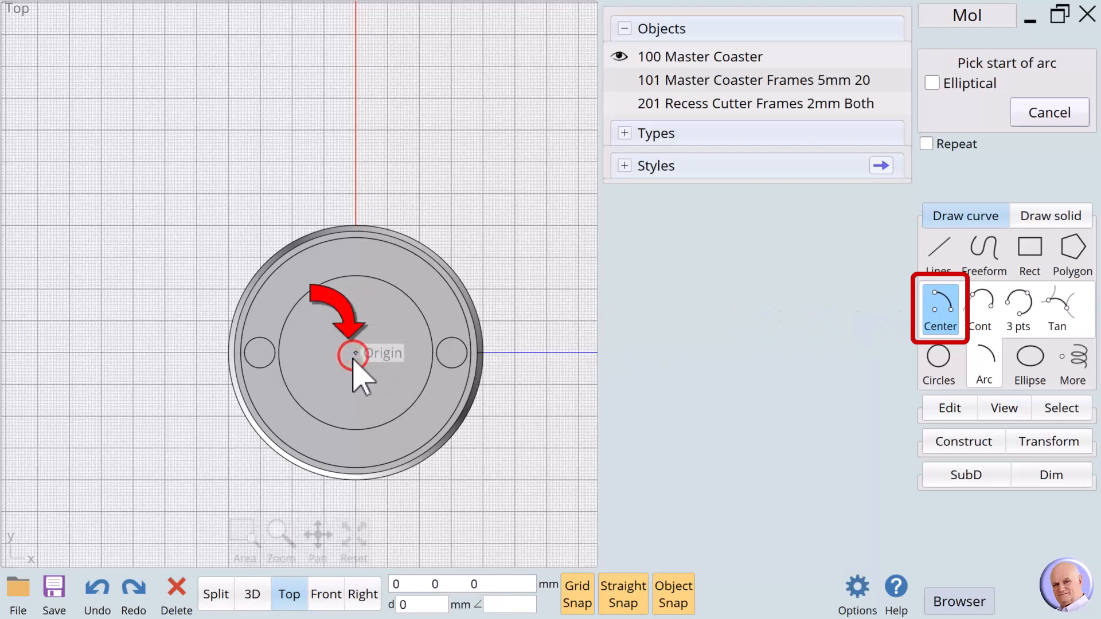
click(264, 357)
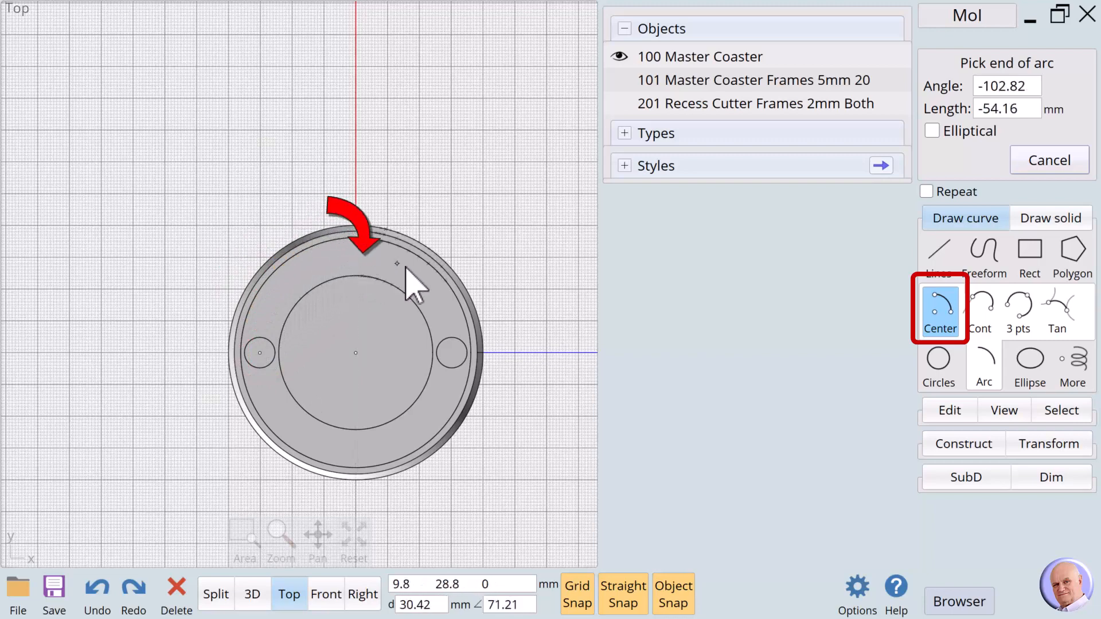
click(453, 352)
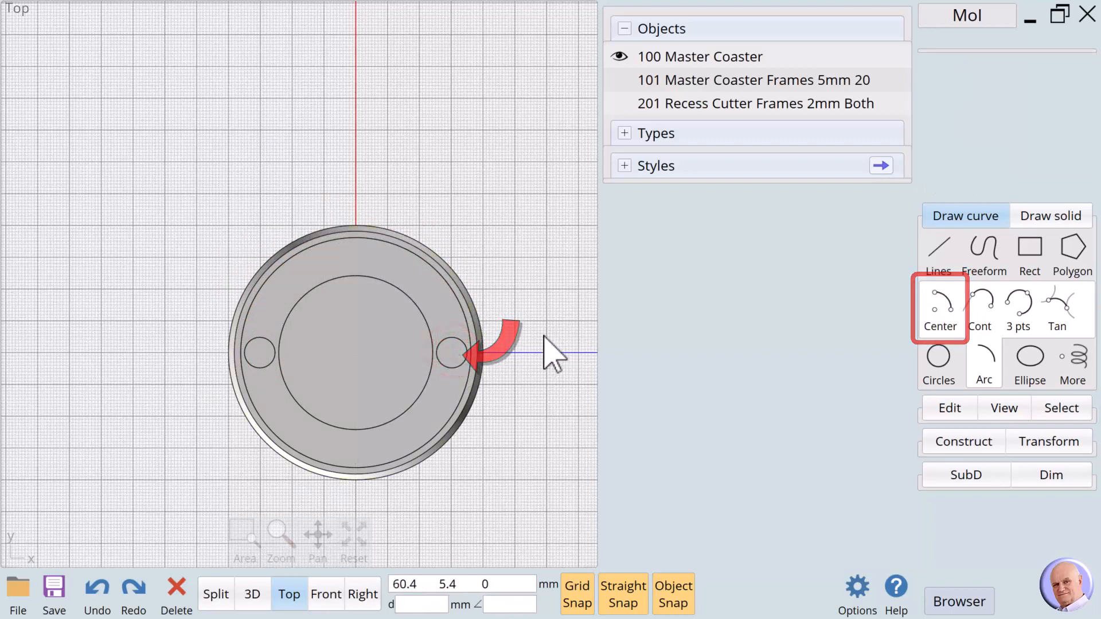
click(516, 326)
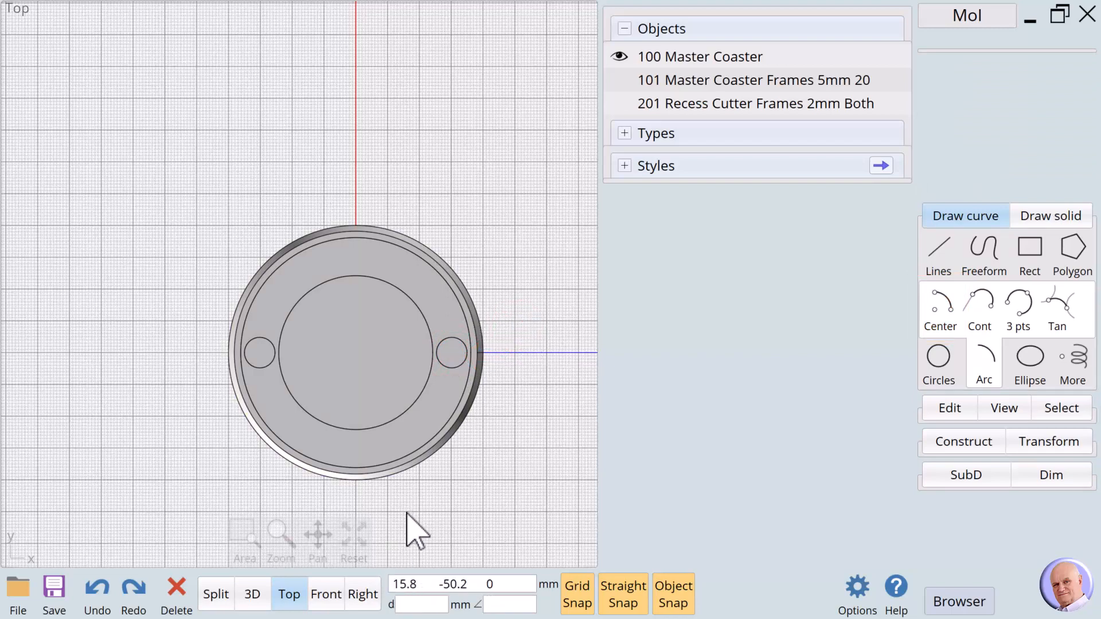
- Switch to Bottom view and rename the new arc '301 Top Reference Arc'
click(290, 595)
right_click(455, 392)
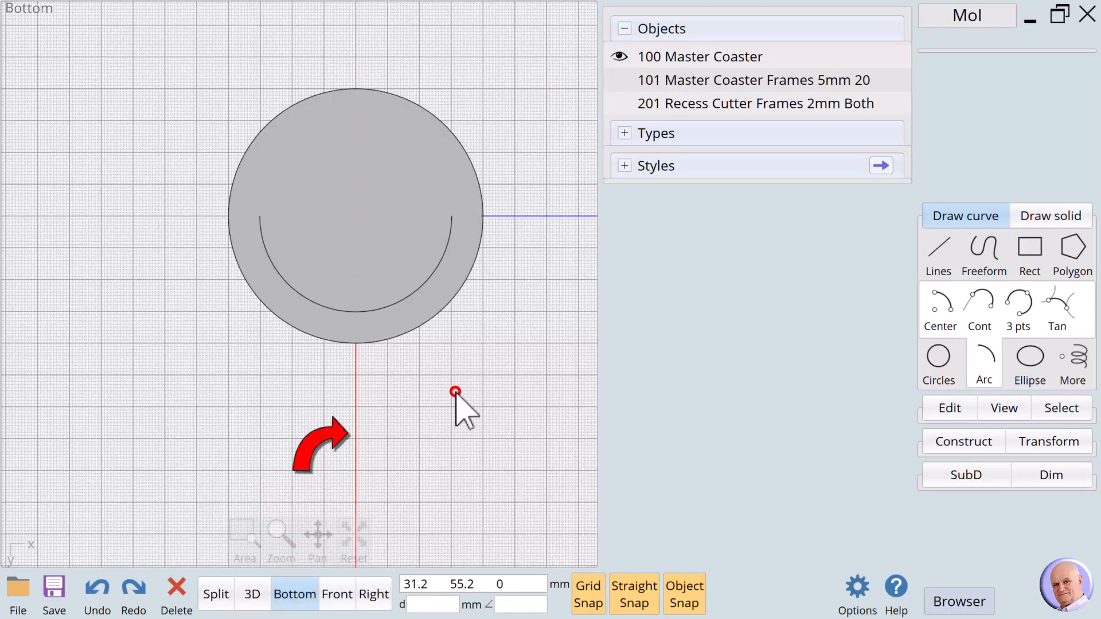
click(404, 300)
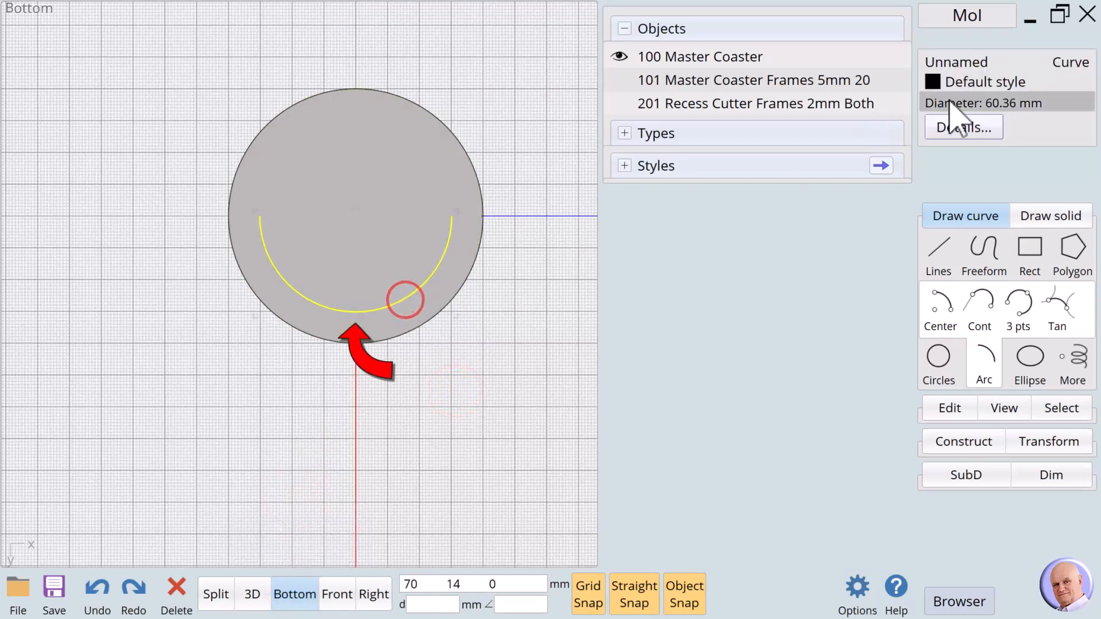
click(969, 62)
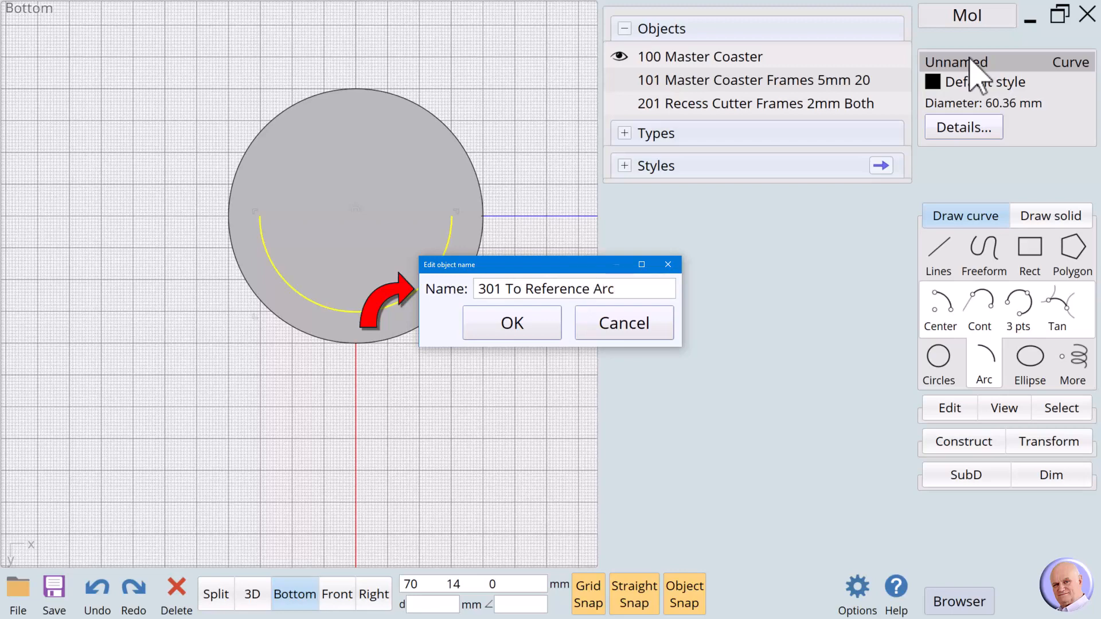
click(519, 290)
key(shift+Home)
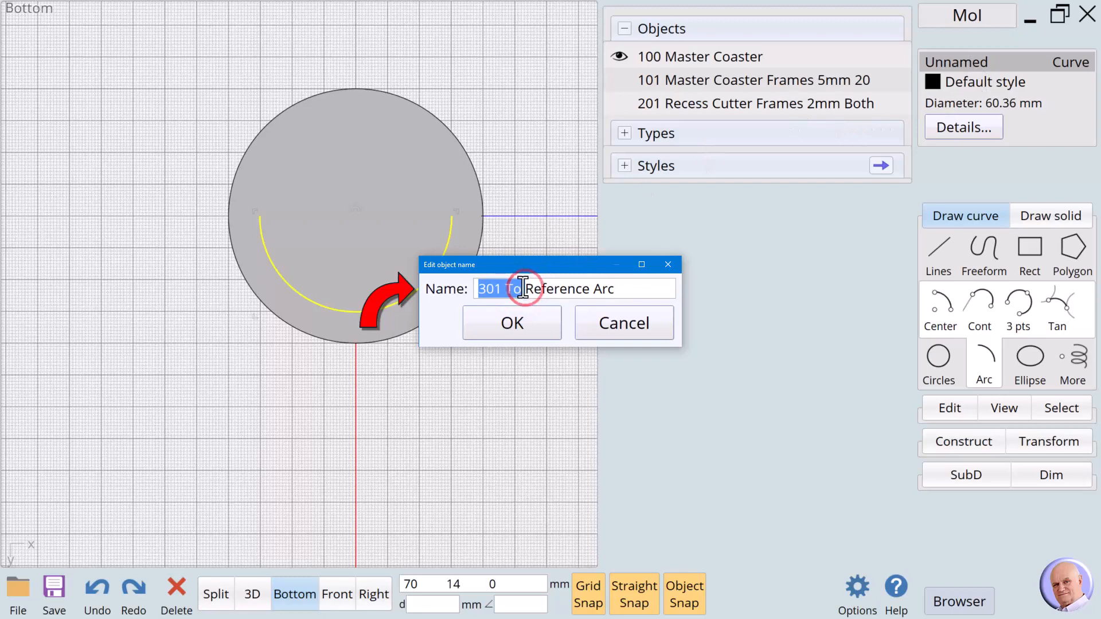
click(523, 285)
click(523, 290)
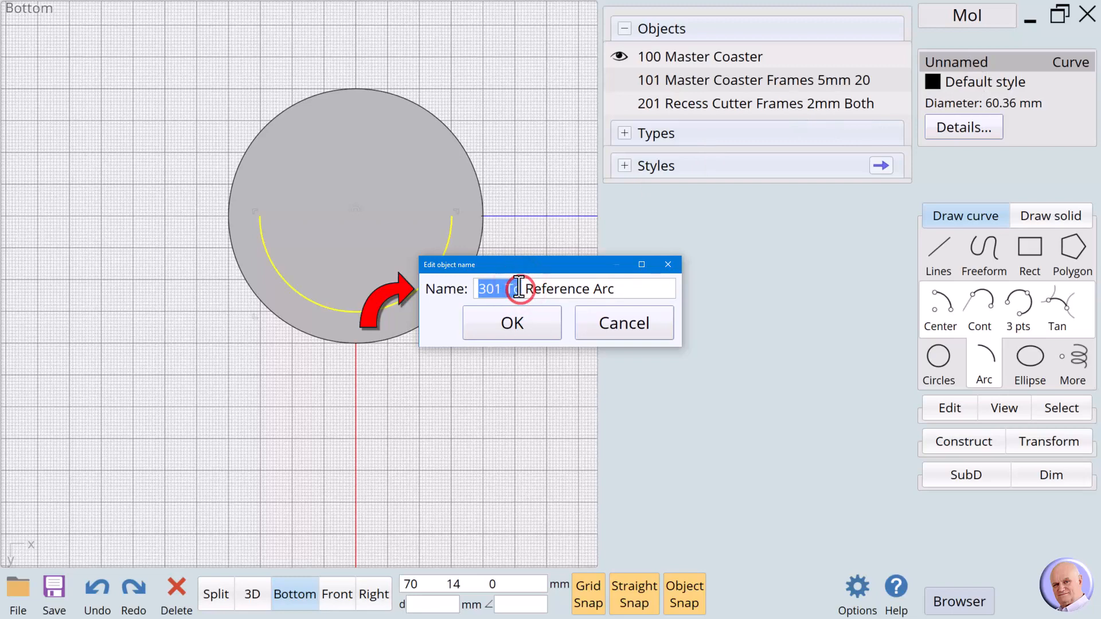
text(3)
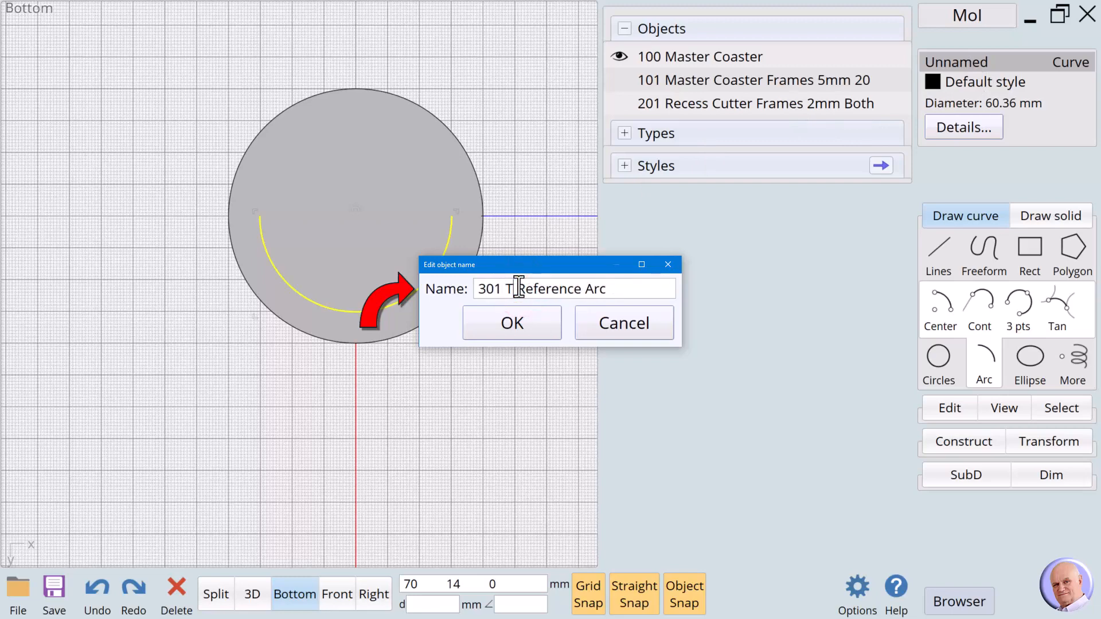
click(525, 325)
click(964, 442)
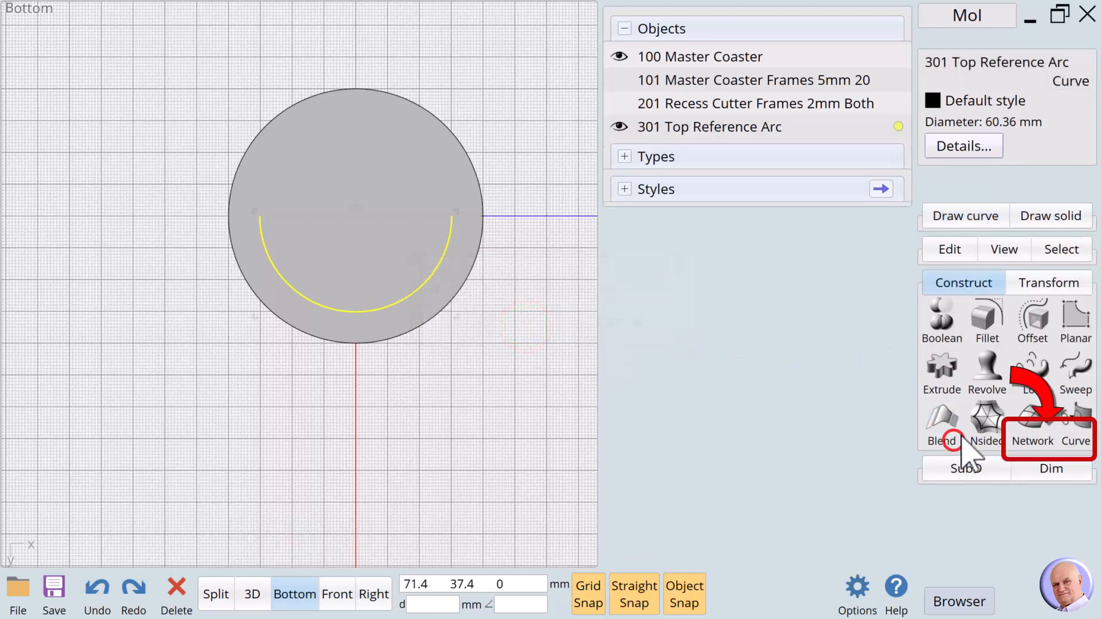
- Mirror the arc across the horizontal axis to complete the circle
click(1051, 283)
click(942, 370)
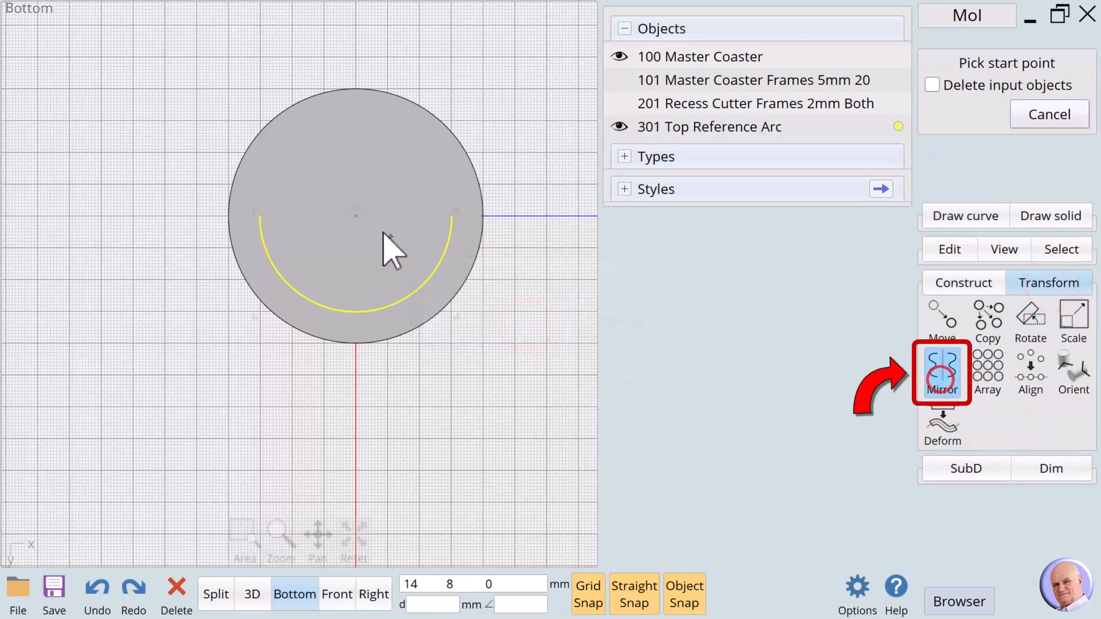
click(449, 215)
click(418, 216)
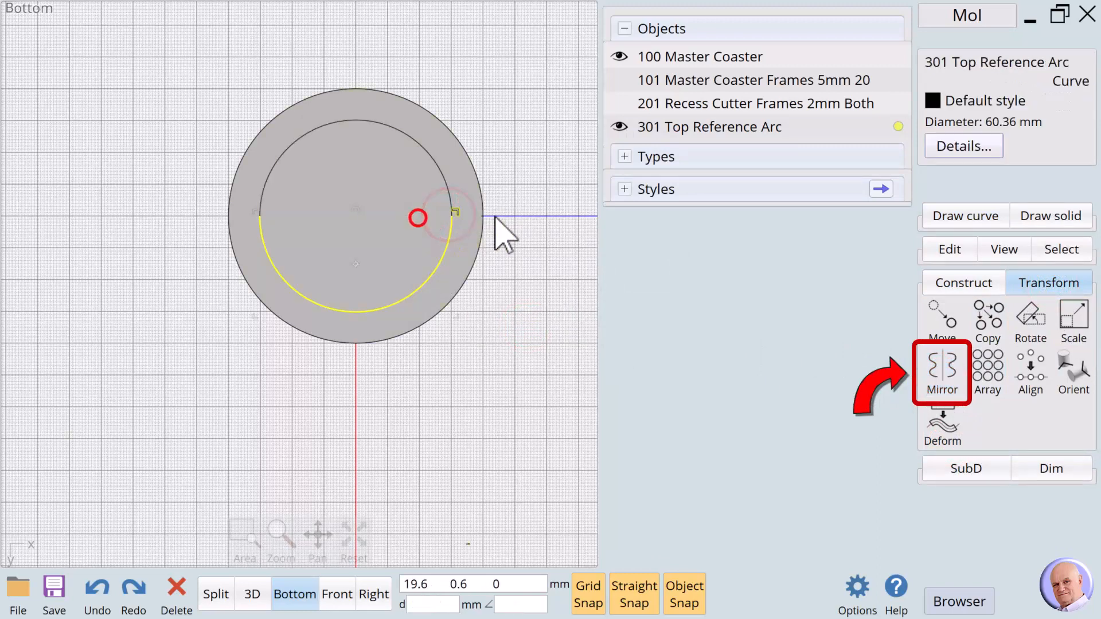
- Rename the mirrored copy '302 Bot Reference Arc'
click(570, 185)
click(433, 167)
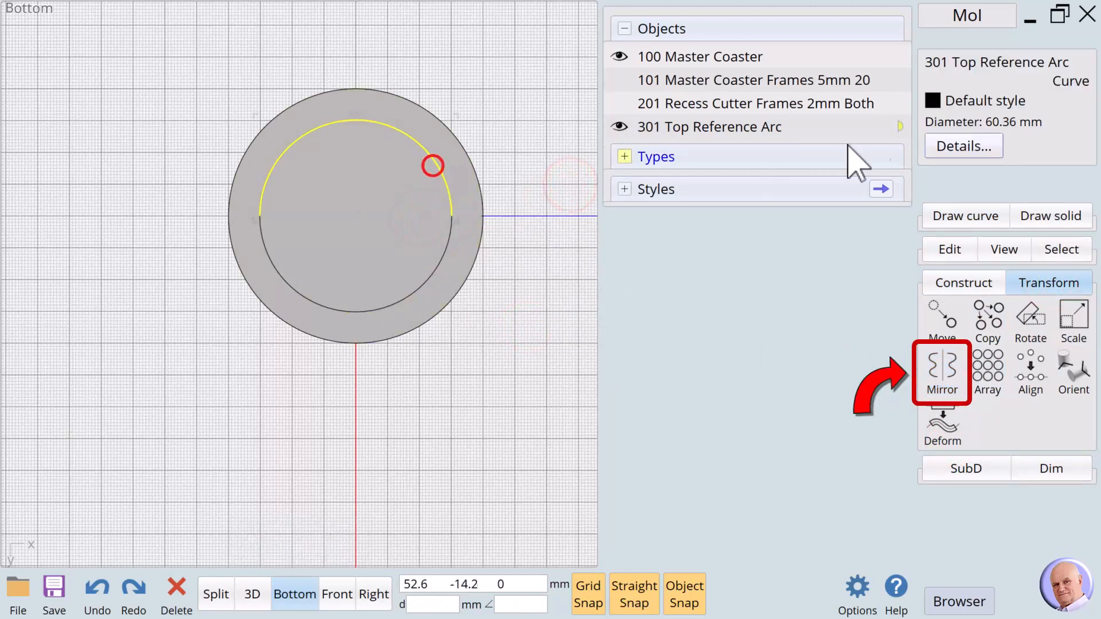
double_click(962, 53)
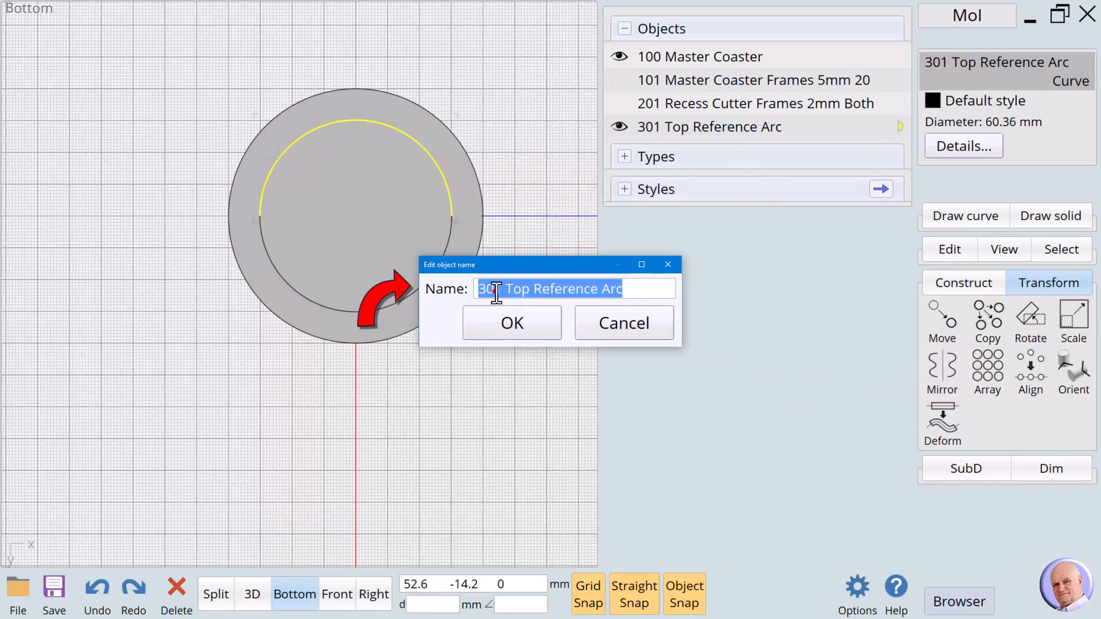
drag(495, 291, 470, 283)
text(3)
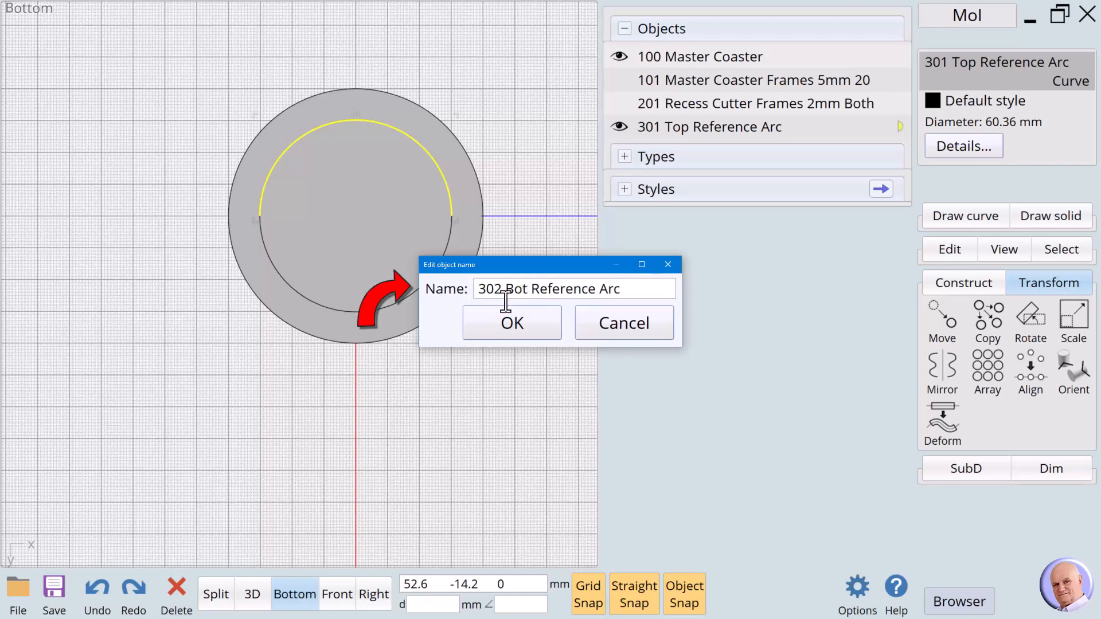
click(541, 323)
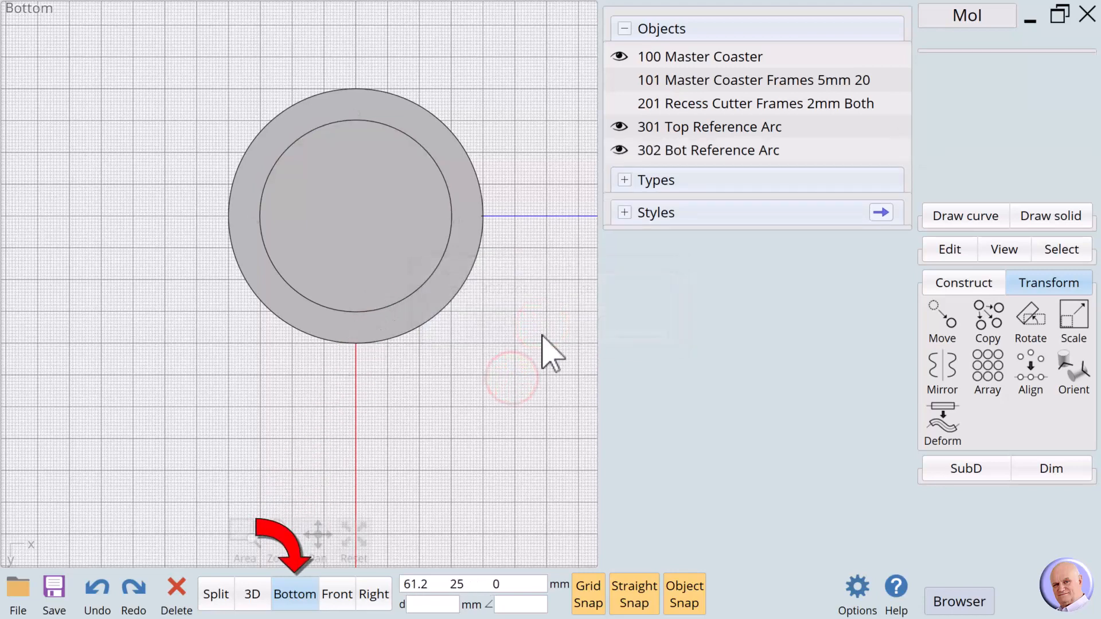
- In Top view, hide 100 Master Coaster and select the top reference arc
click(296, 596)
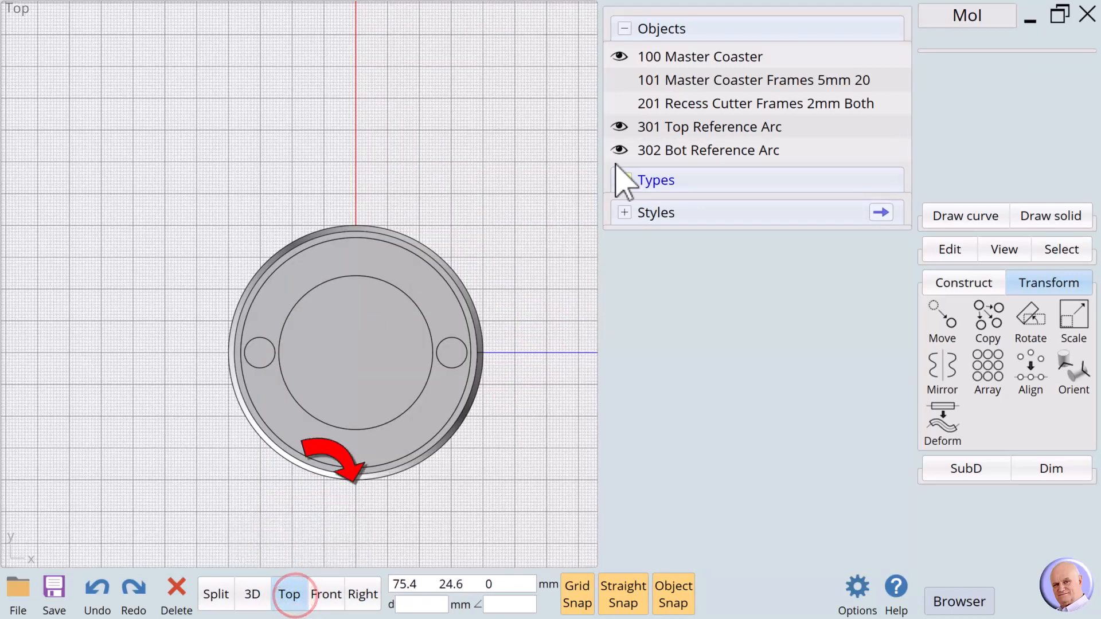
click(619, 57)
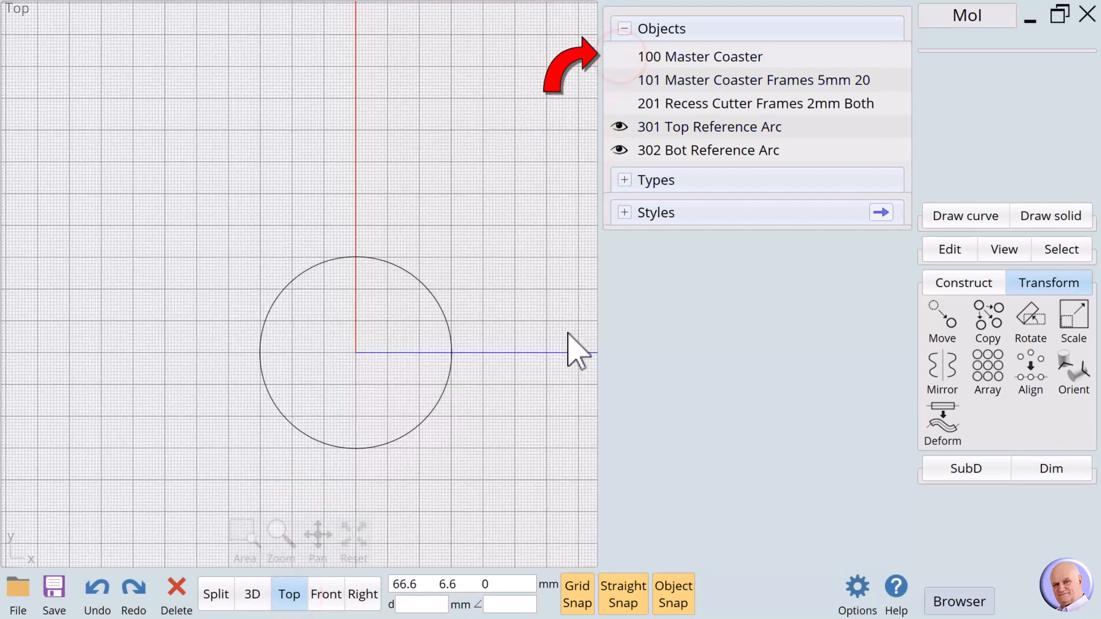
scroll(483, 453, down, 1)
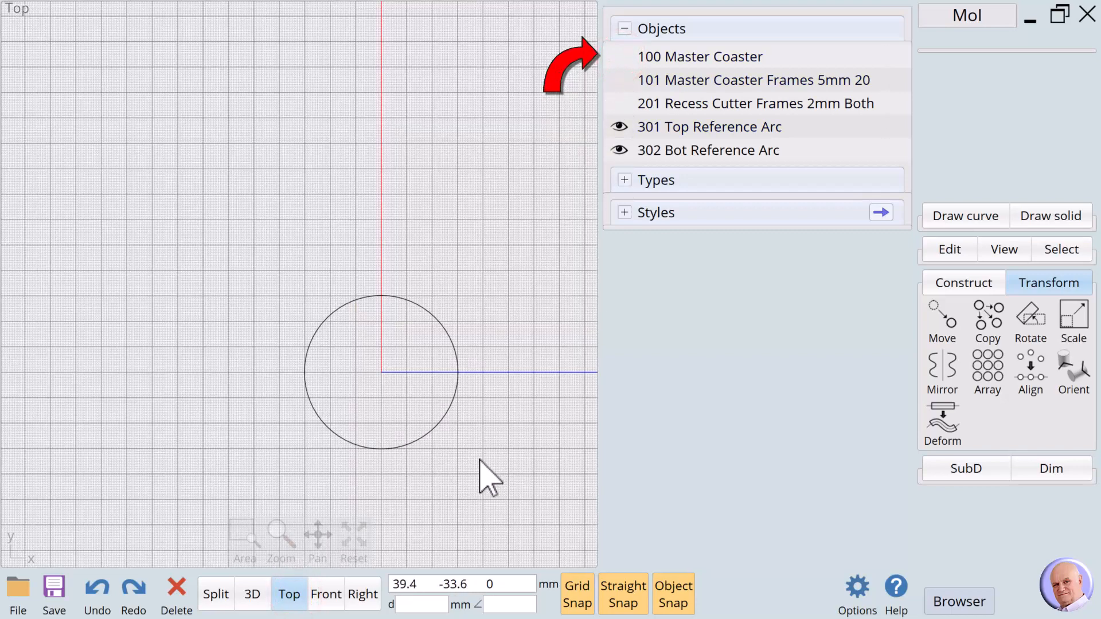
click(409, 439)
click(521, 458)
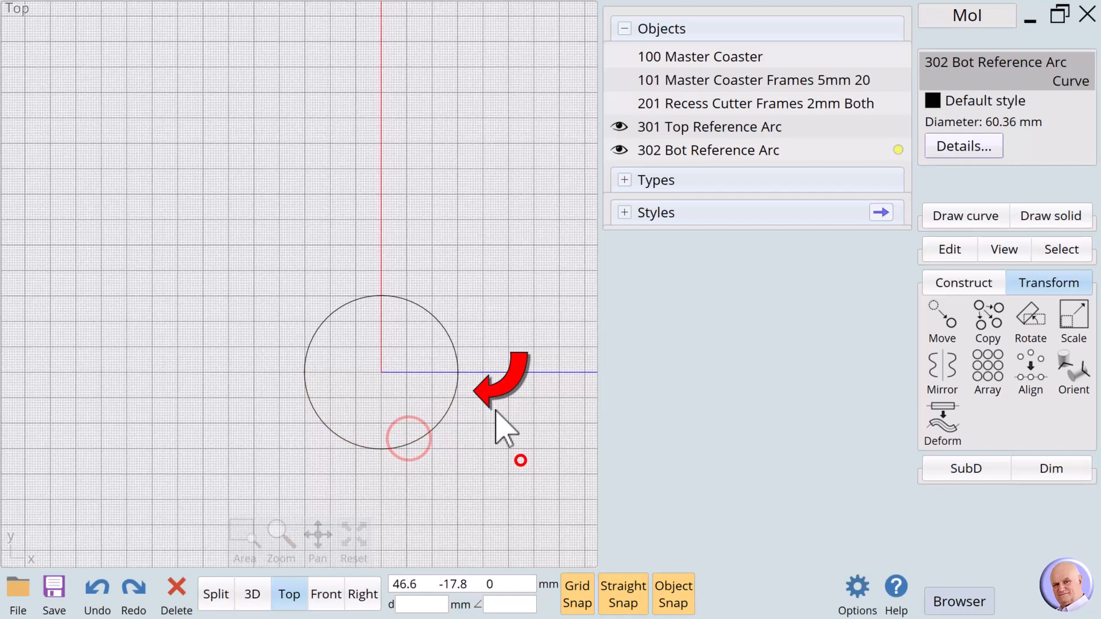
click(451, 346)
click(489, 344)
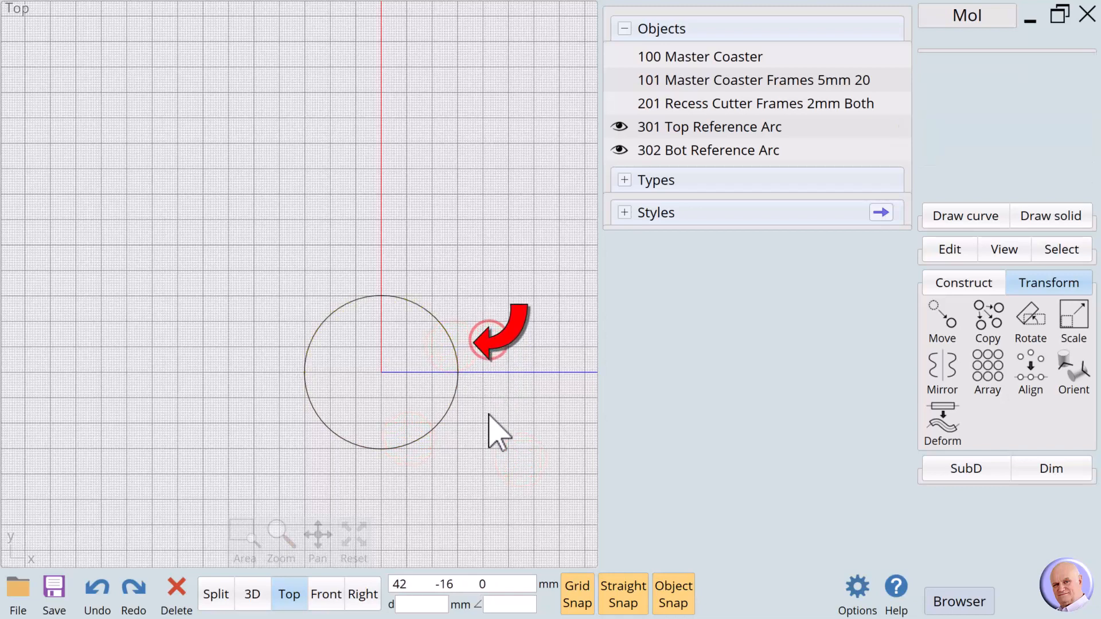
click(343, 308)
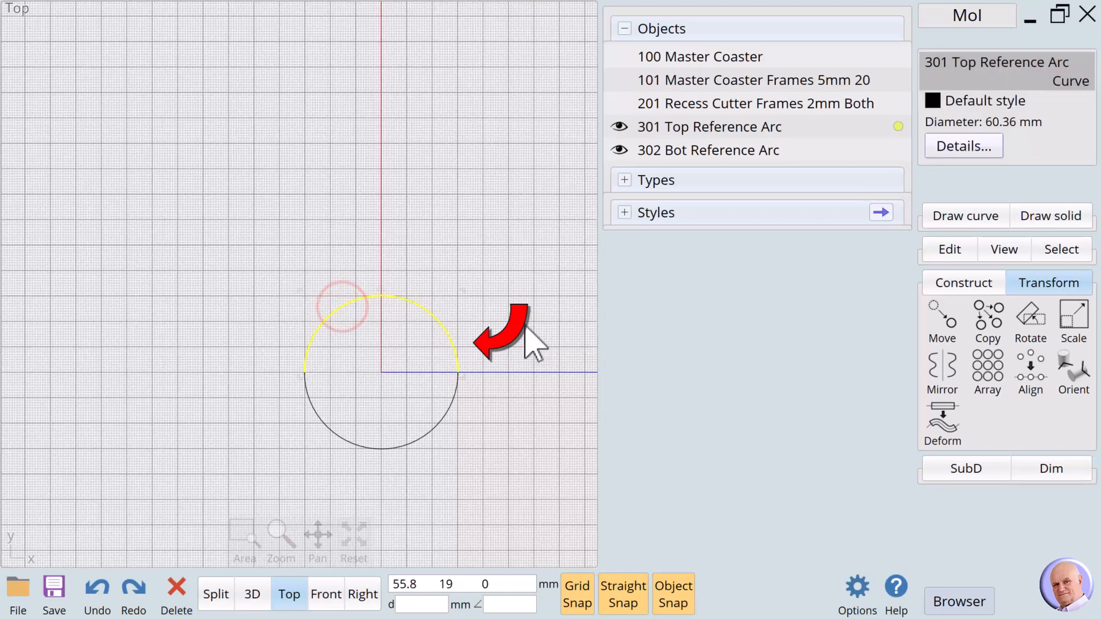
- Calculate the top arc's length, 94.81 mm, and copy it to the clipboard
click(963, 146)
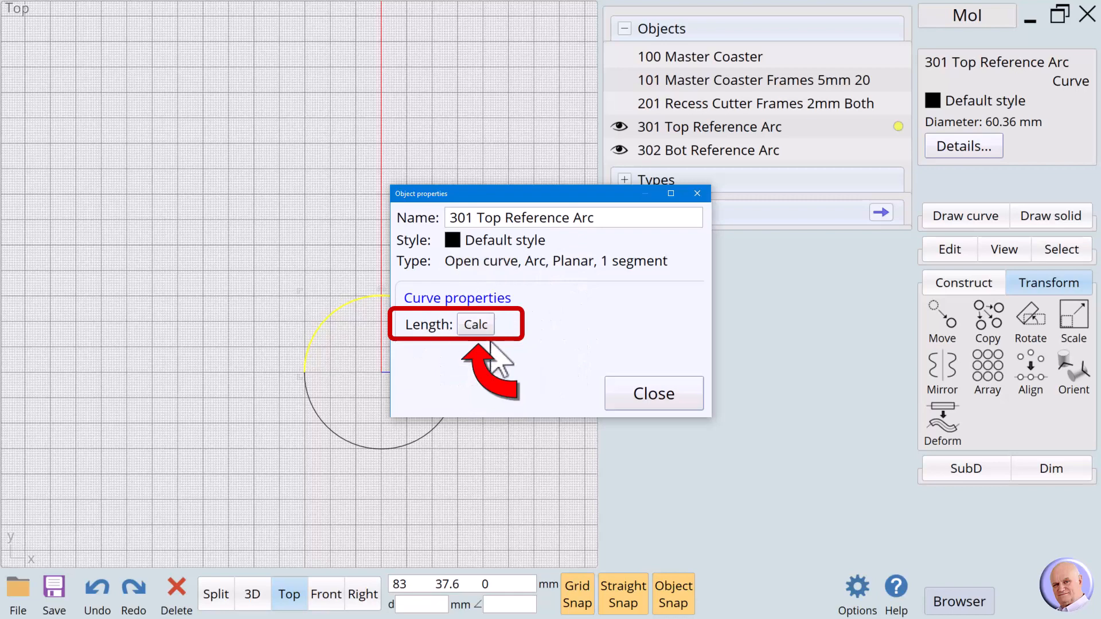
click(479, 326)
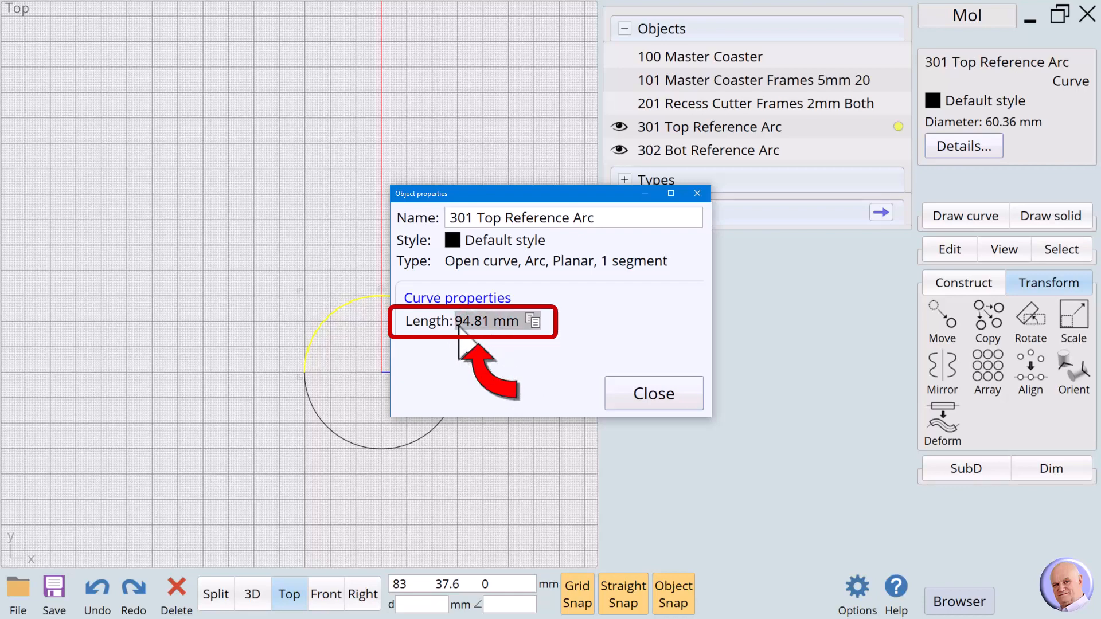
click(534, 321)
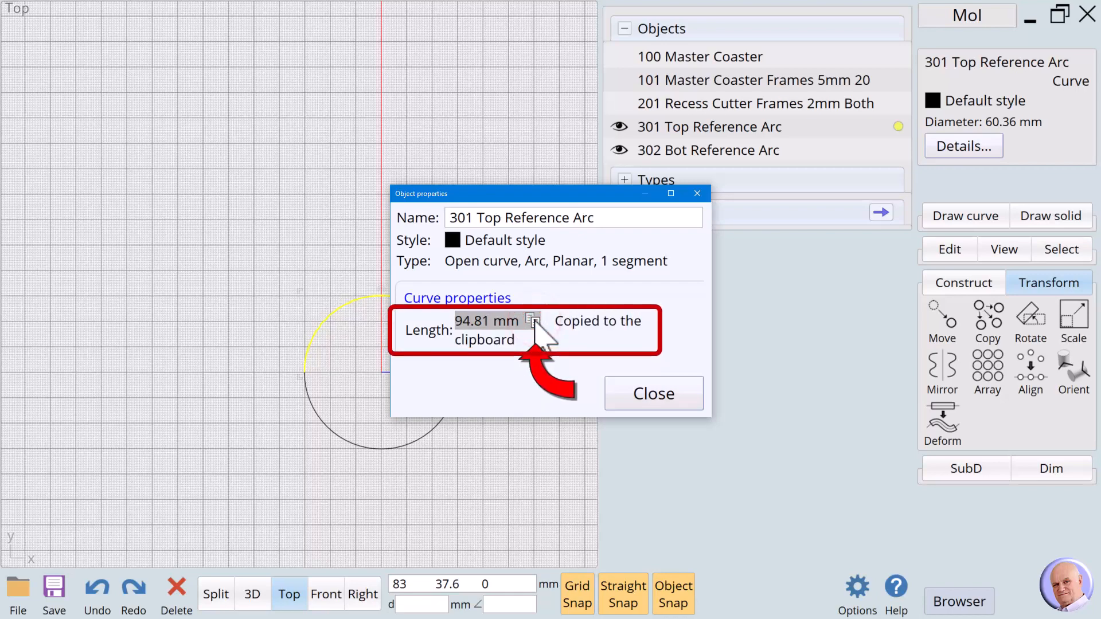
click(667, 395)
click(511, 363)
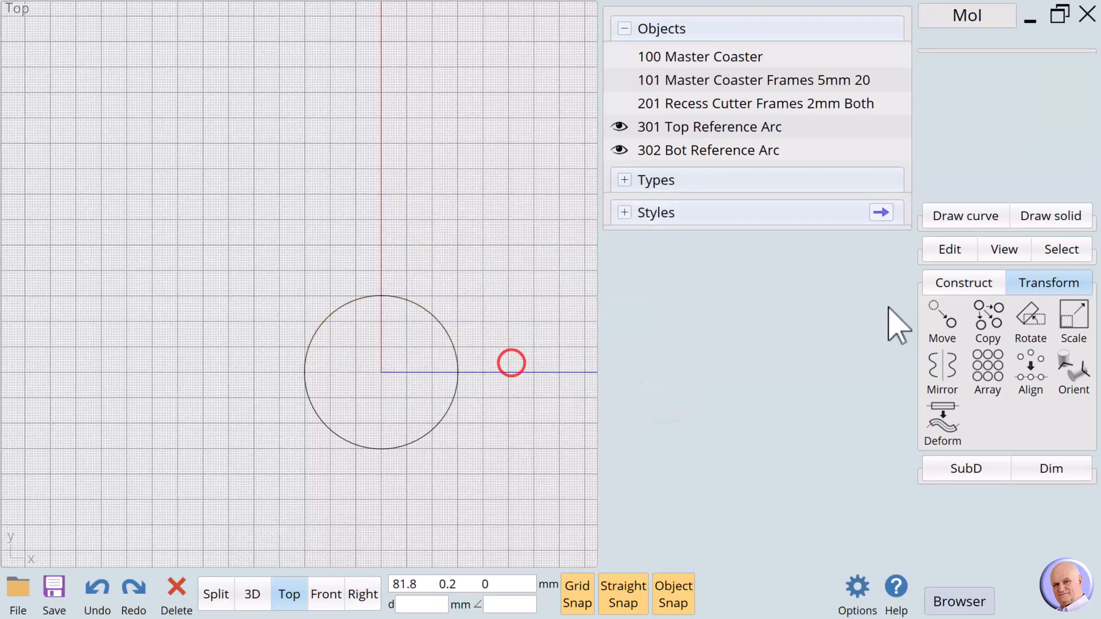
- Draw a line along the X axis and name it '401 Source Line'
click(952, 212)
click(940, 237)
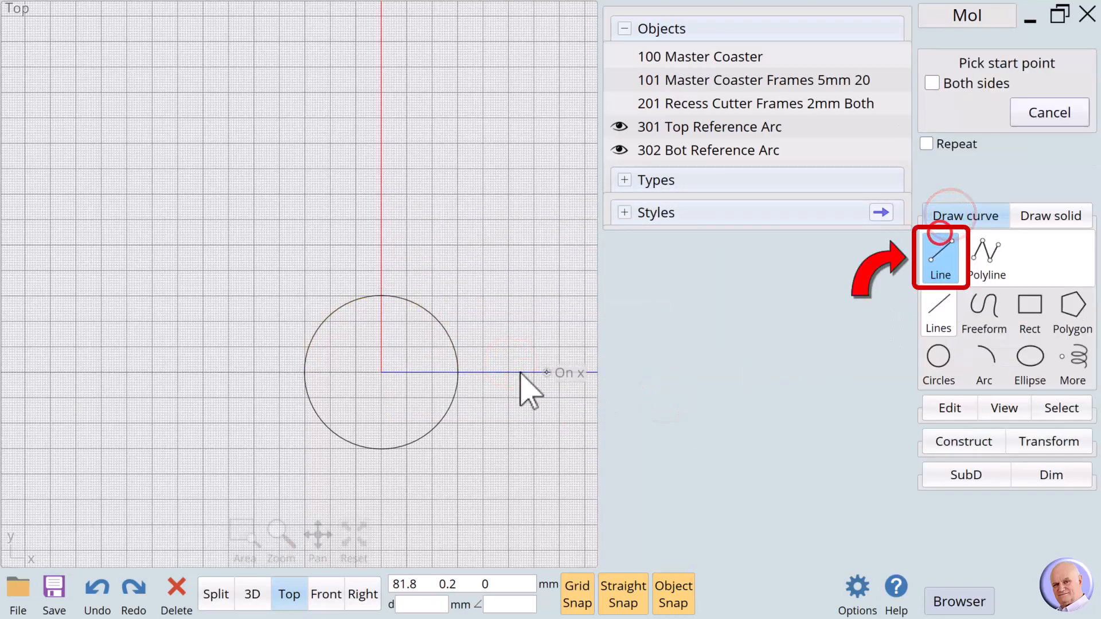
click(412, 372)
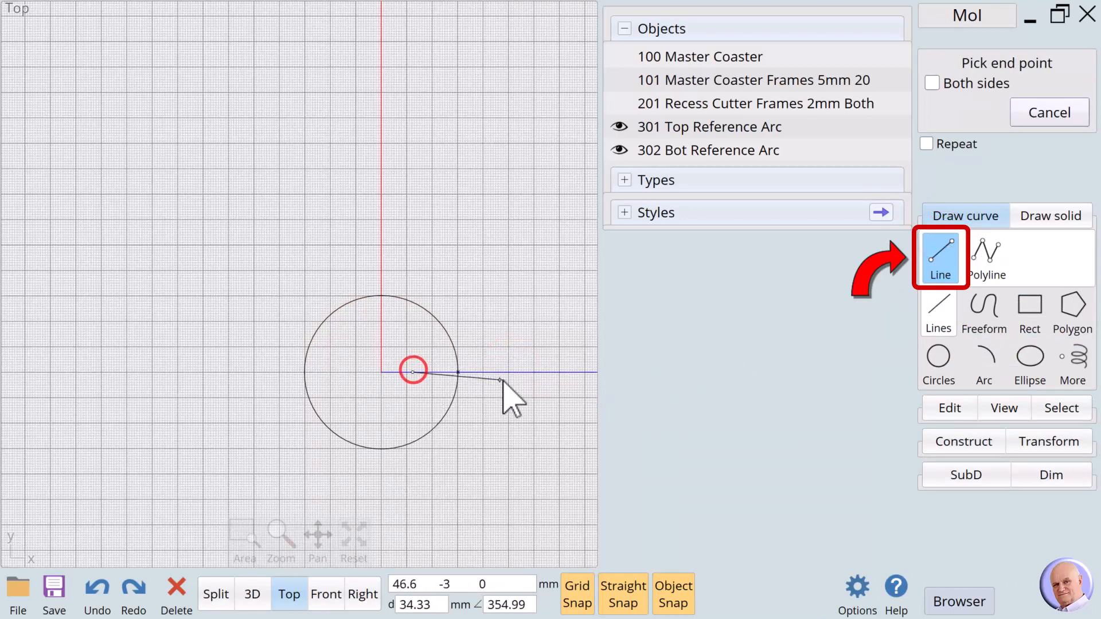
click(504, 372)
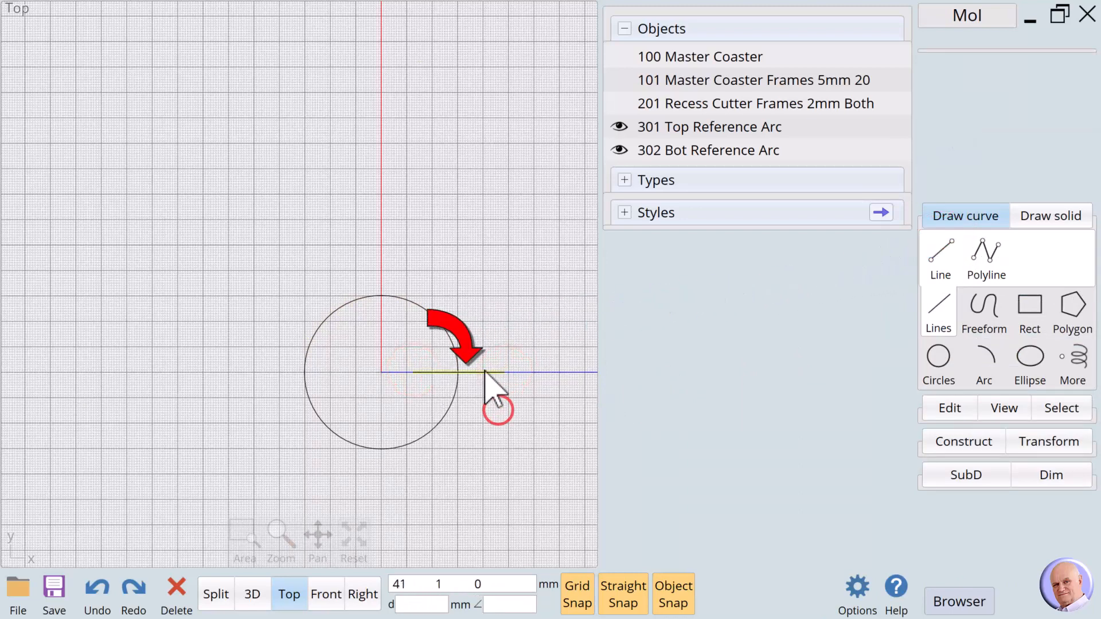
click(932, 63)
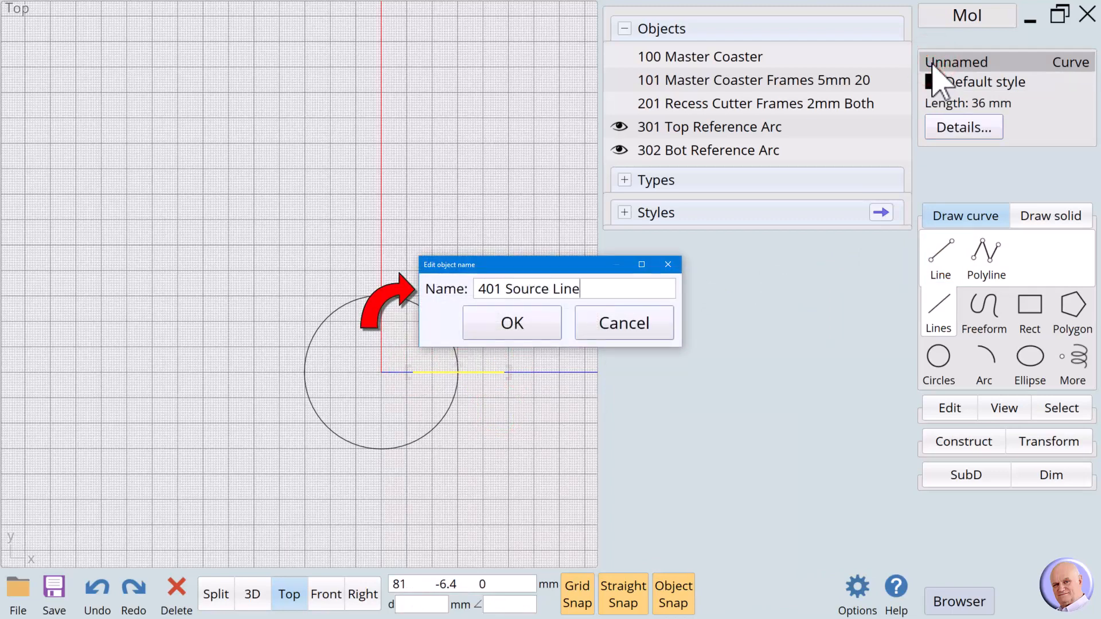
click(512, 330)
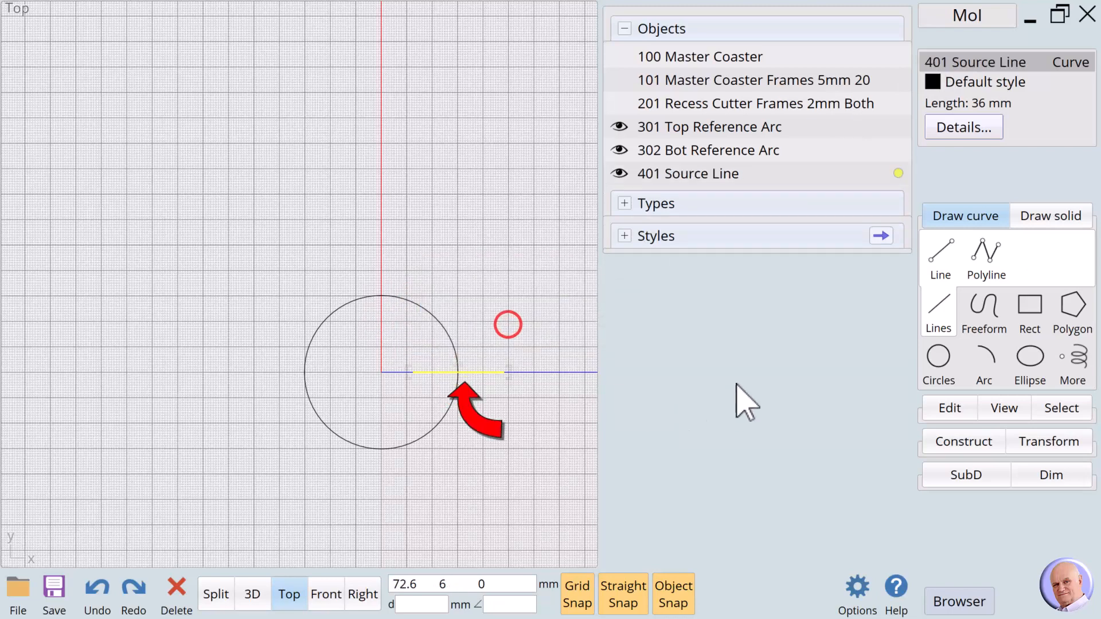
- Set the line's length to the pasted 94.81 mm
click(947, 105)
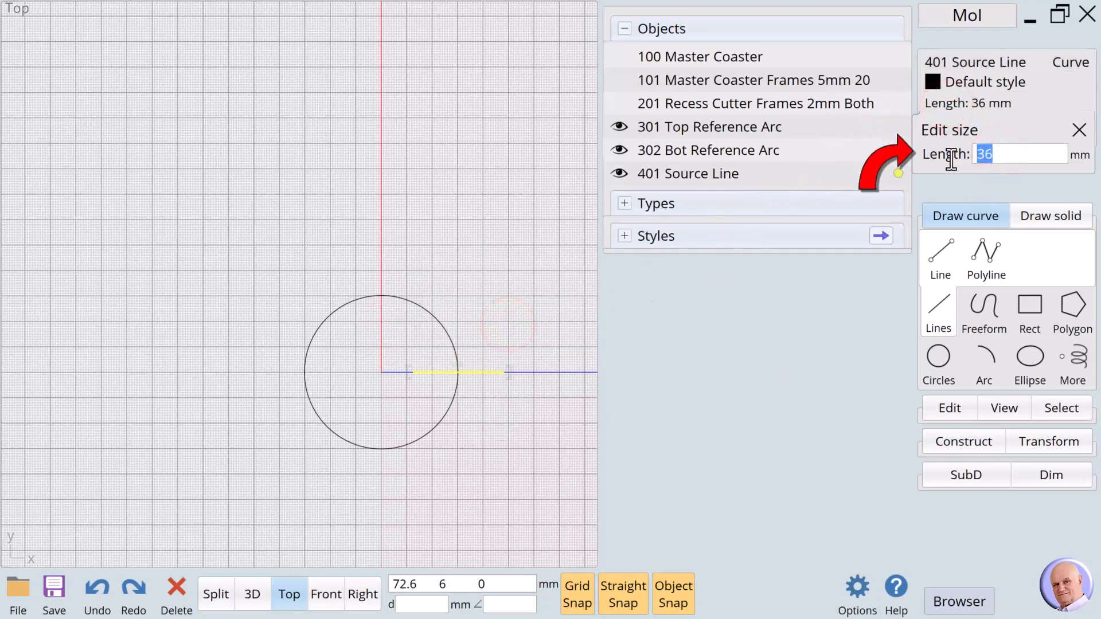
key(ctrl+v)
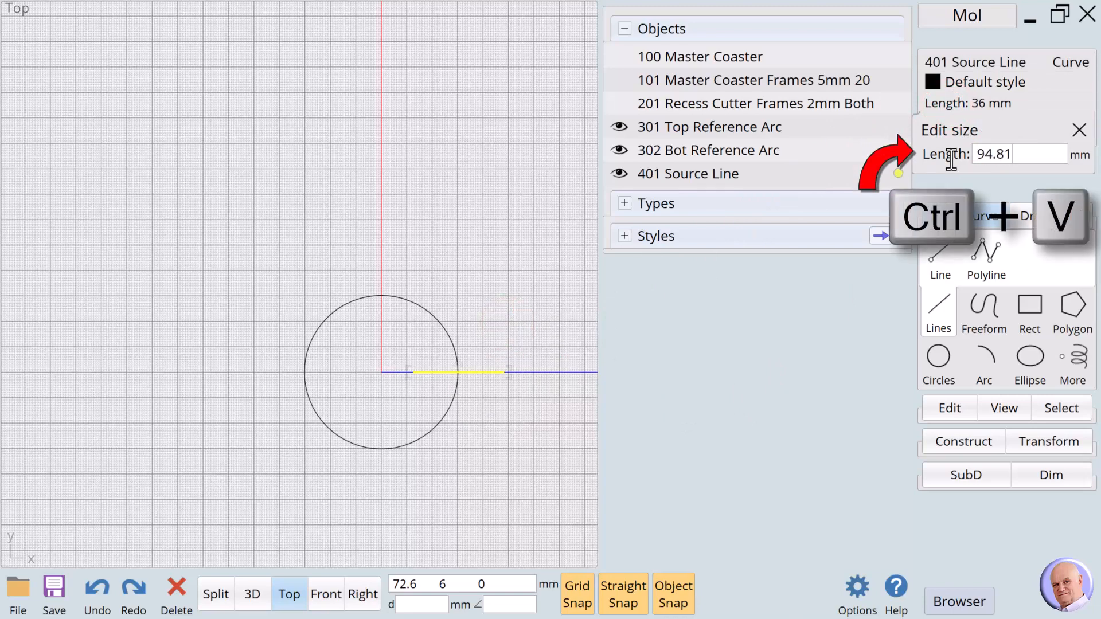
key(Return)
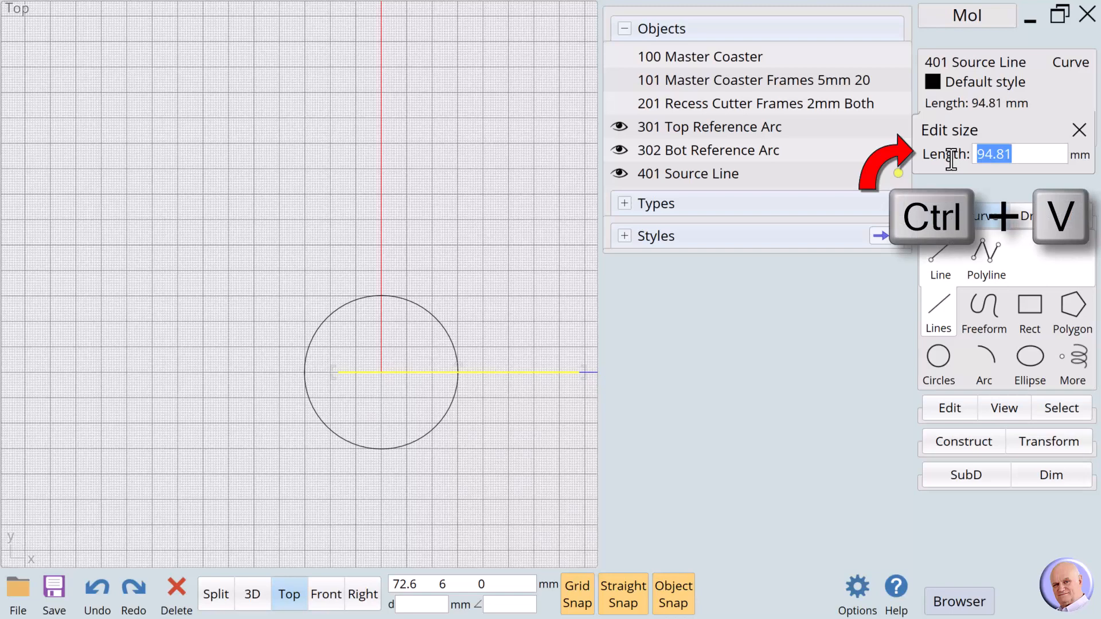
click(467, 400)
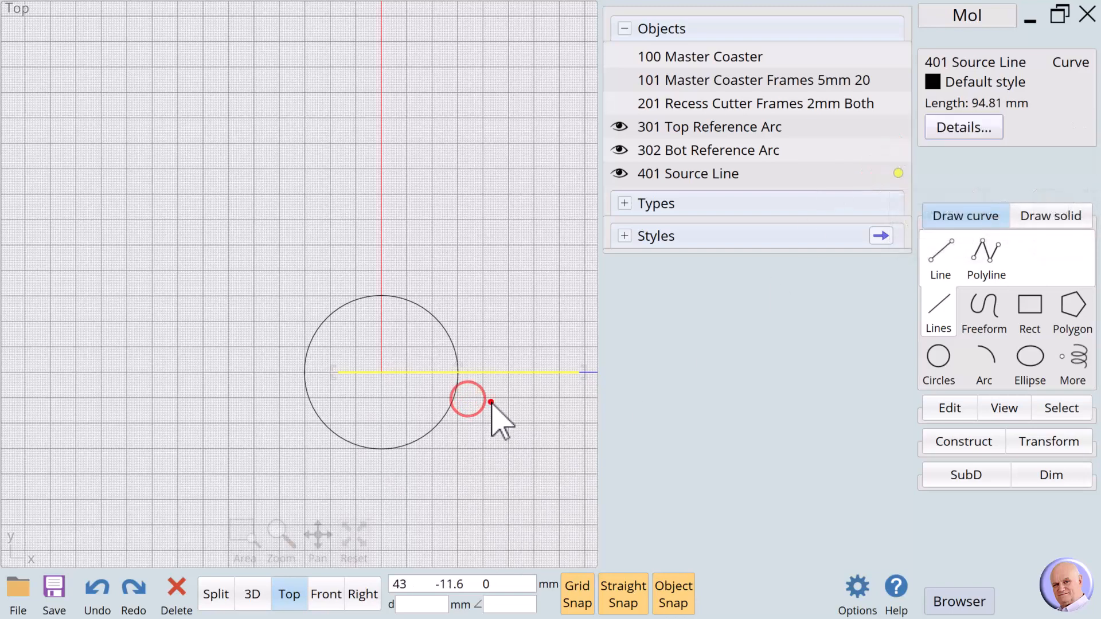
- Move 401 Source Line down below the circle
click(491, 402)
click(490, 373)
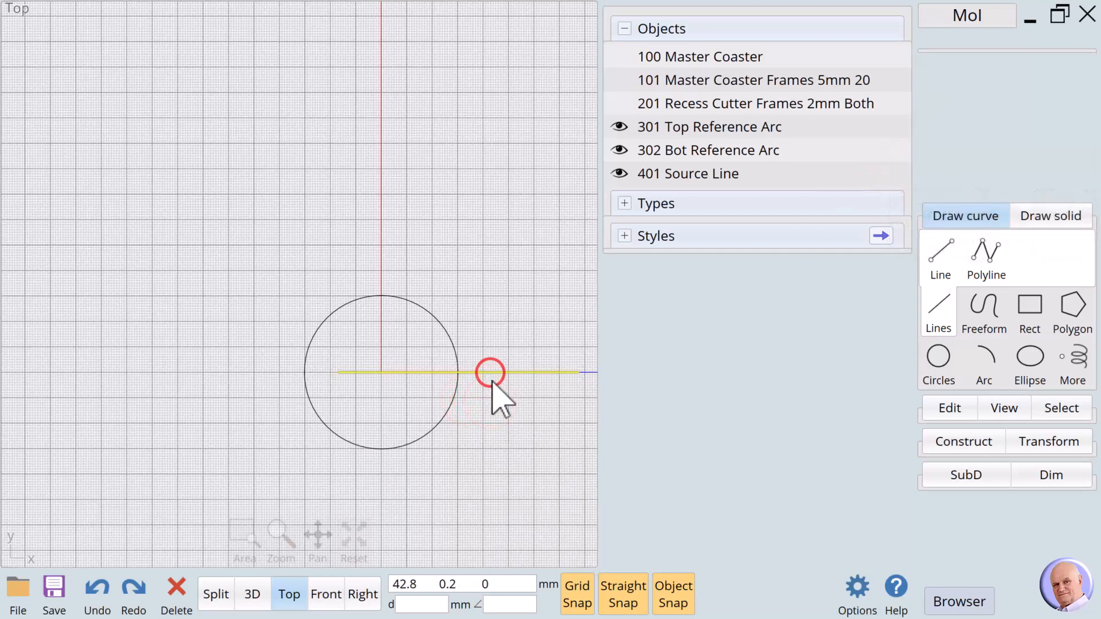
drag(491, 380, 416, 490)
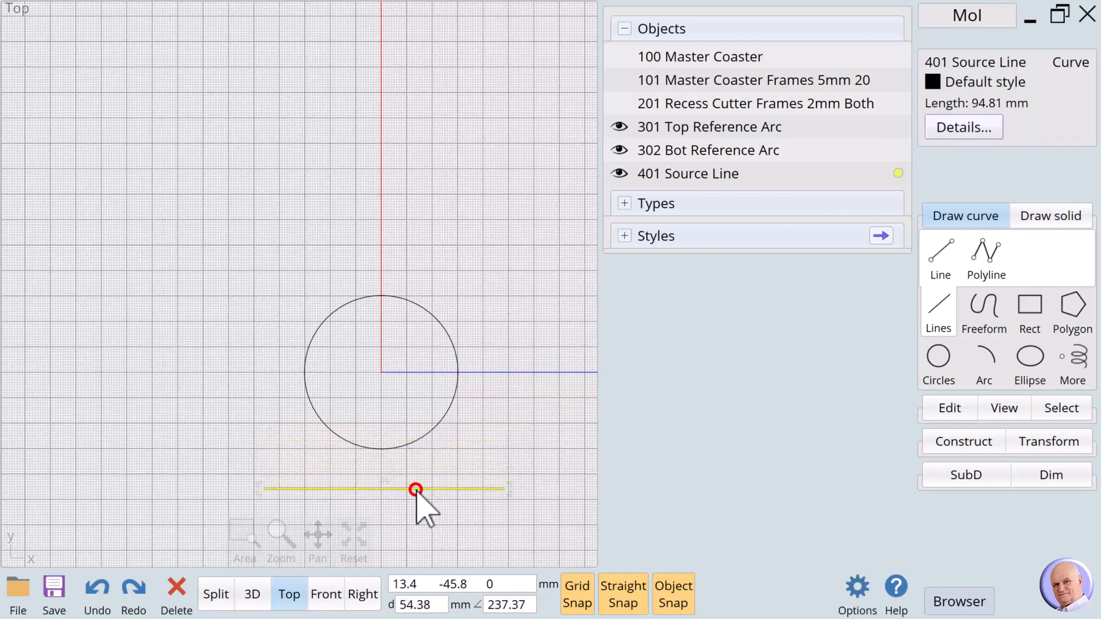
click(406, 516)
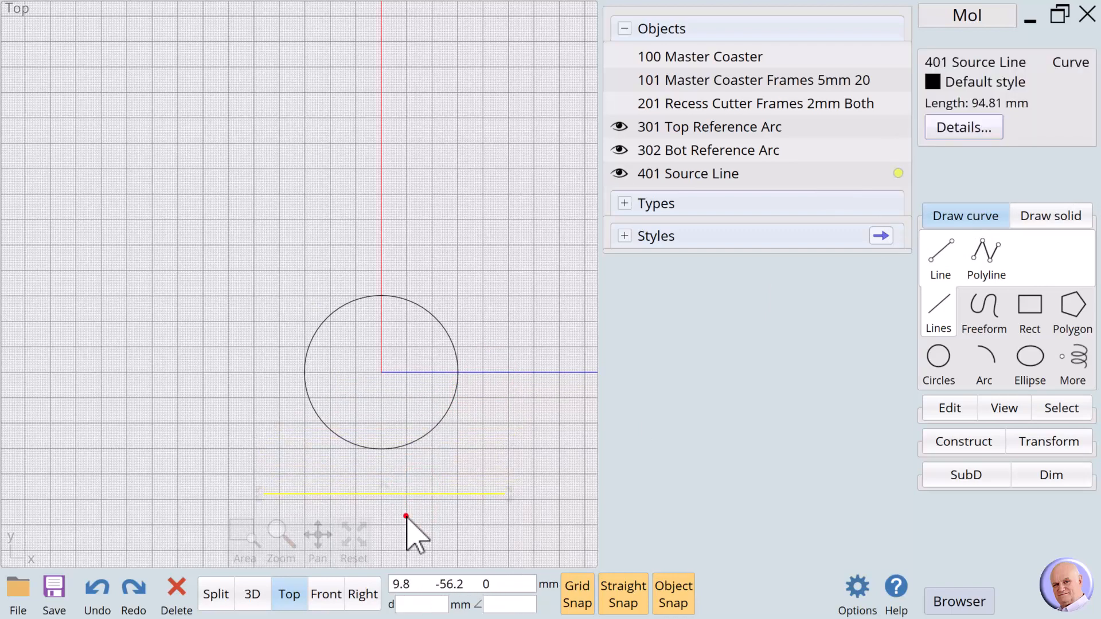
click(361, 297)
click(474, 427)
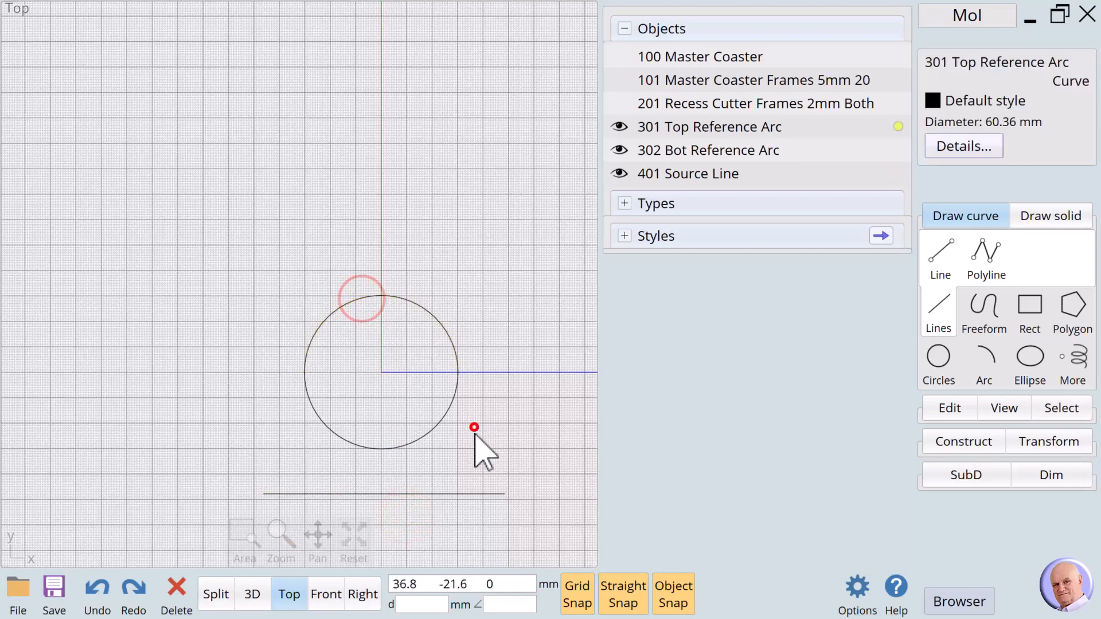
click(436, 495)
click(456, 535)
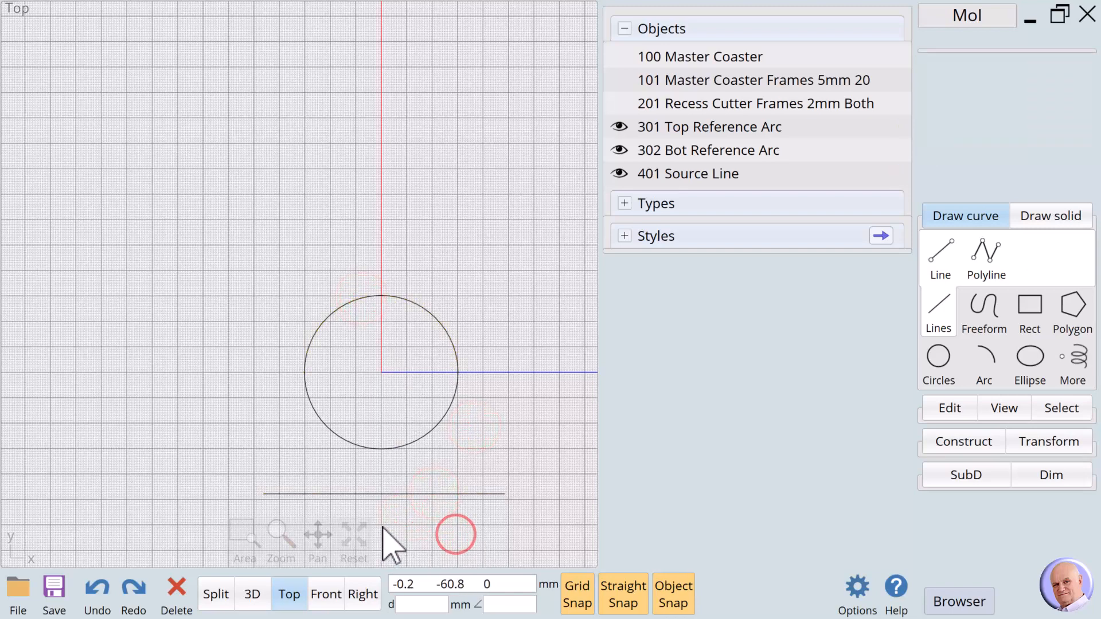
scroll(382, 530, down, 1)
mouse_move(317, 545)
mouse_down()
mouse_move(325, 559)
mouse_move(319, 536)
mouse_up()
- Align the line by its vertical centre to the Y axis
click(418, 395)
click(1037, 442)
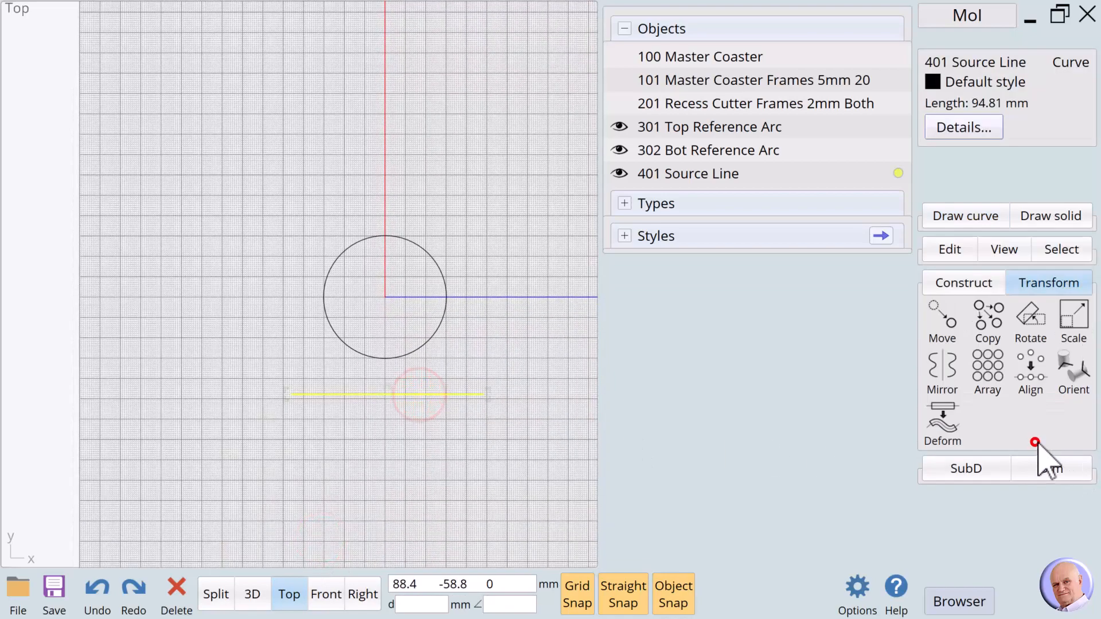
click(1031, 370)
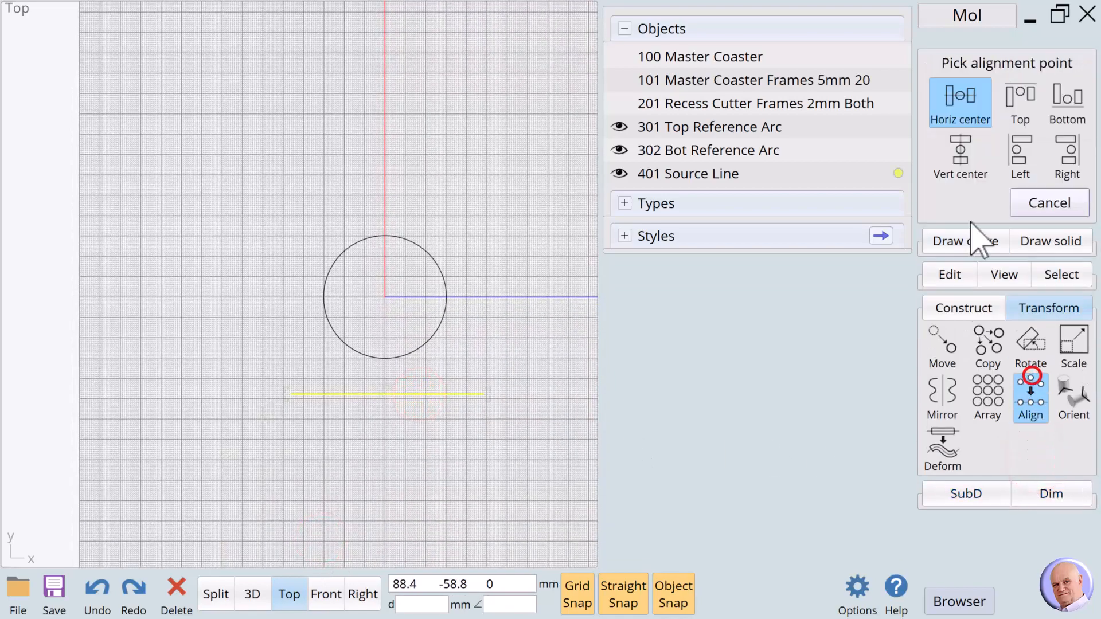
click(961, 156)
click(383, 184)
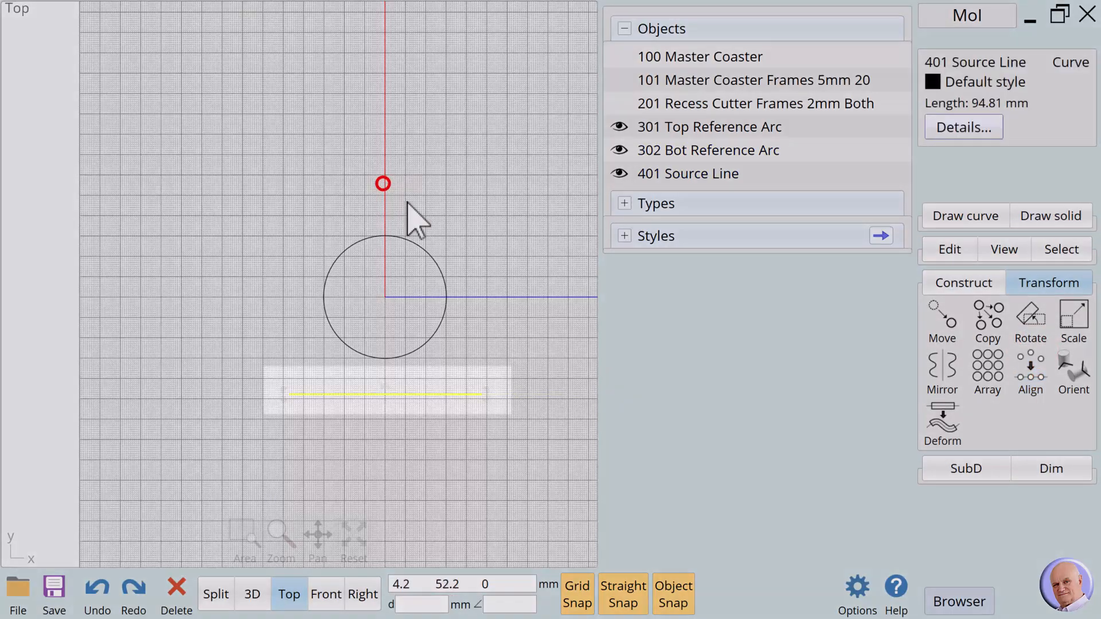
click(403, 457)
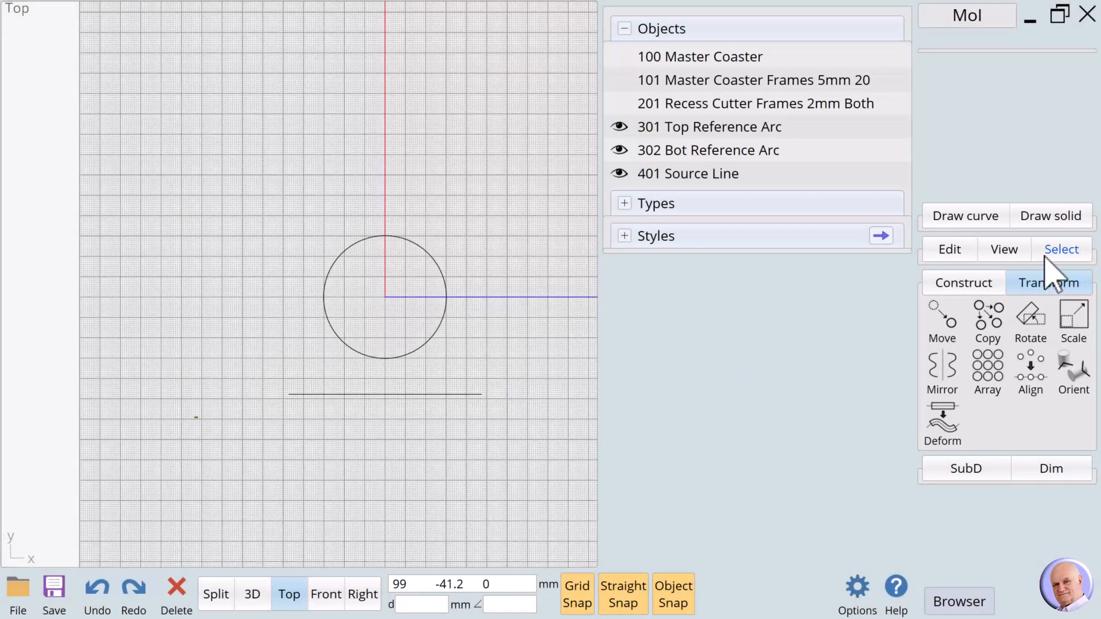
click(1039, 217)
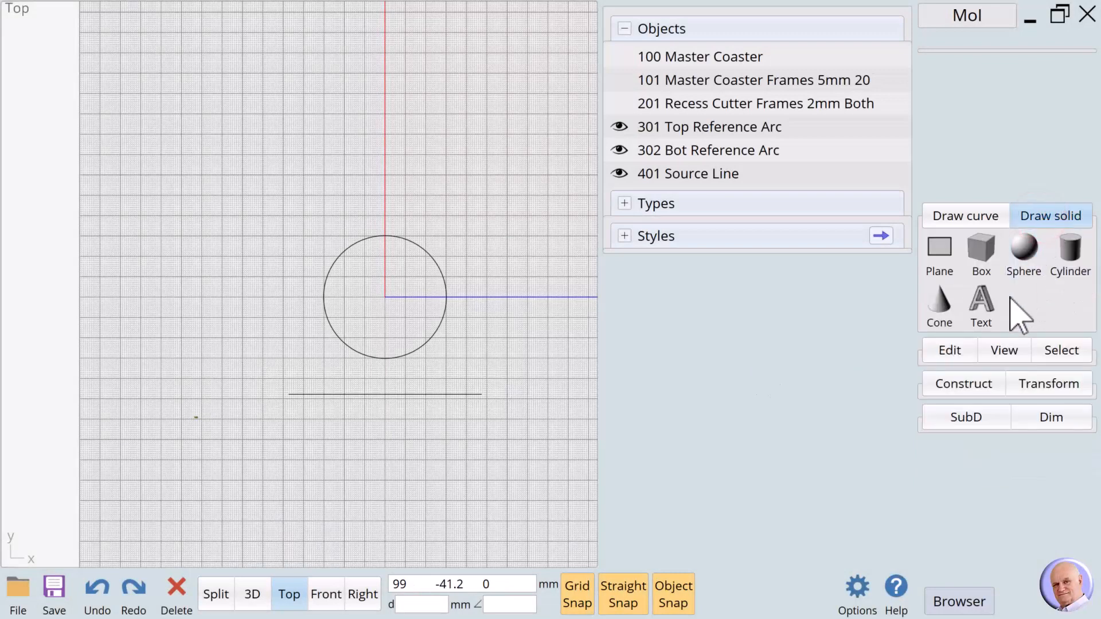
- Create bold Arial solid text of the first name, 5 mm thick, below the line
click(981, 304)
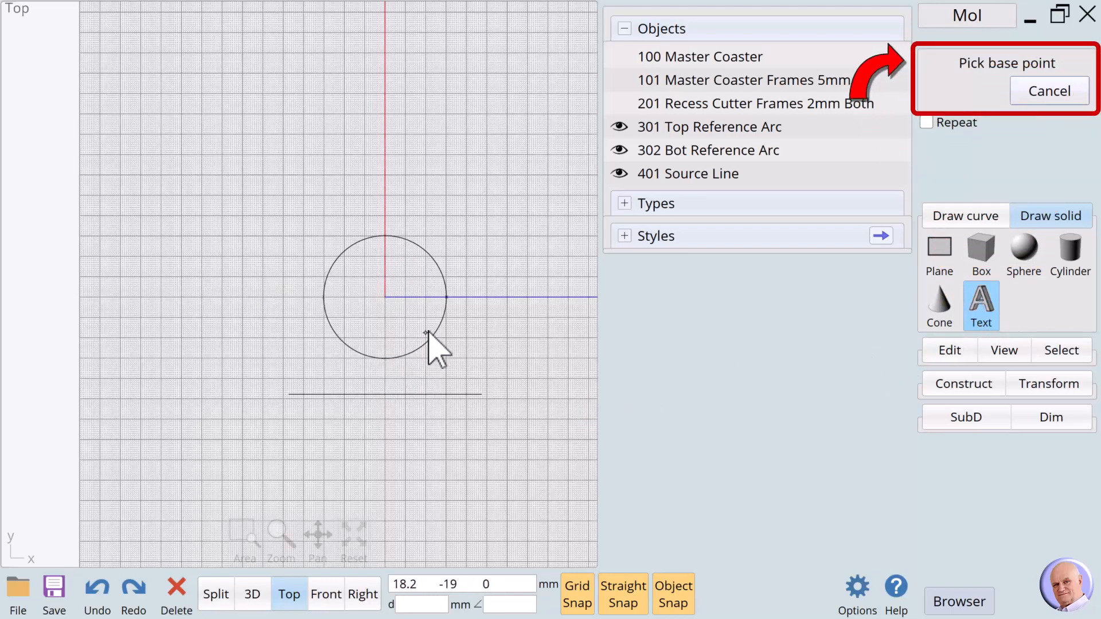
click(339, 428)
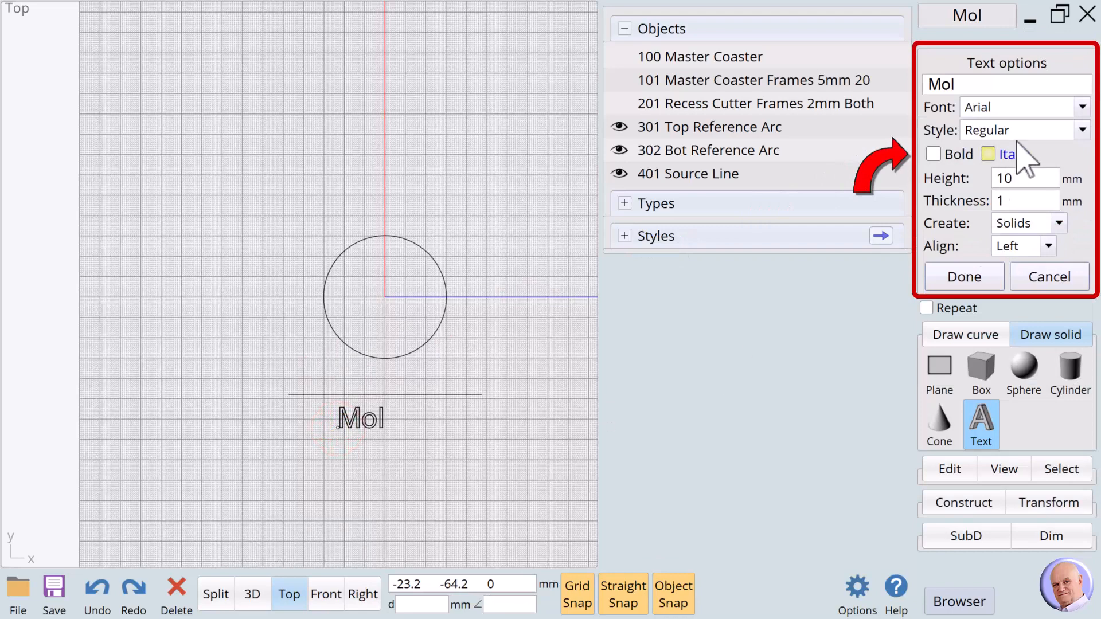
click(933, 154)
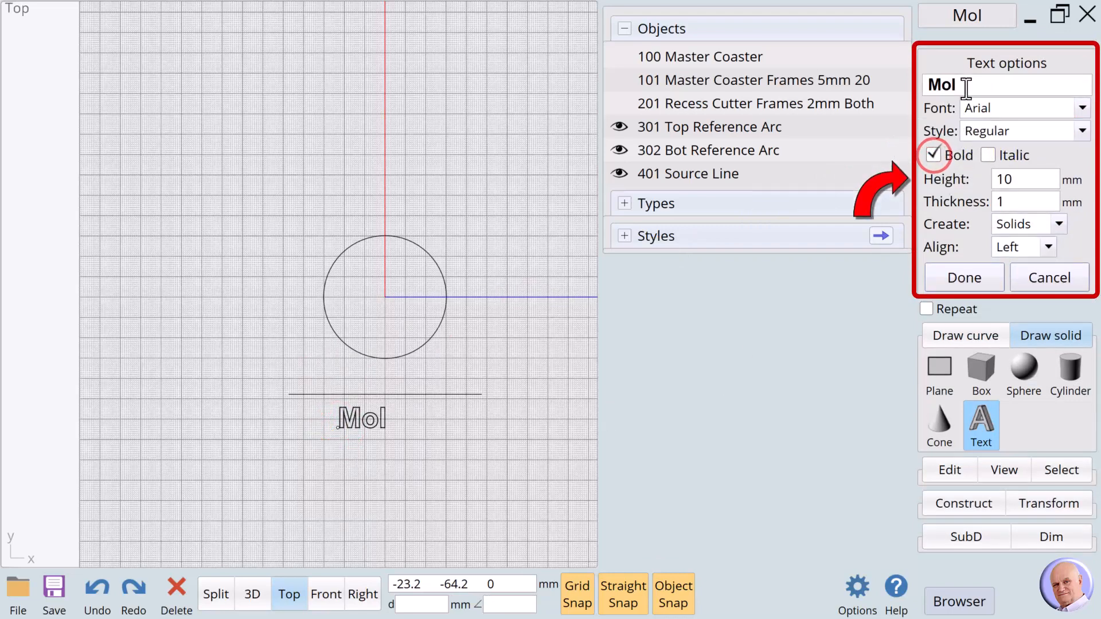
drag(964, 84, 920, 85)
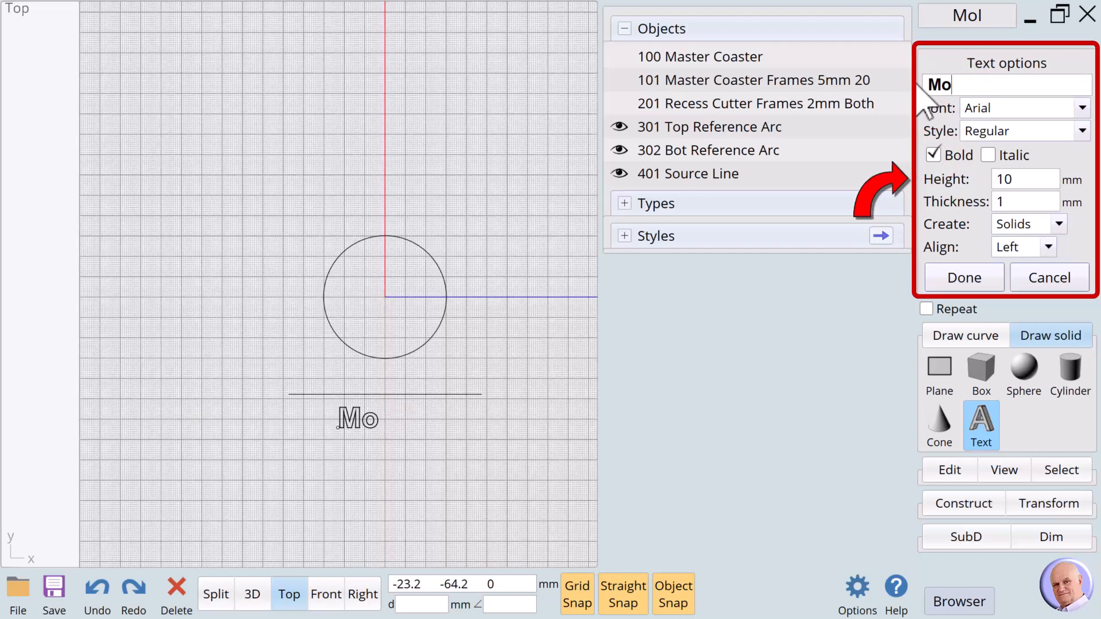
key(BackSpace)
key(BackSpace)
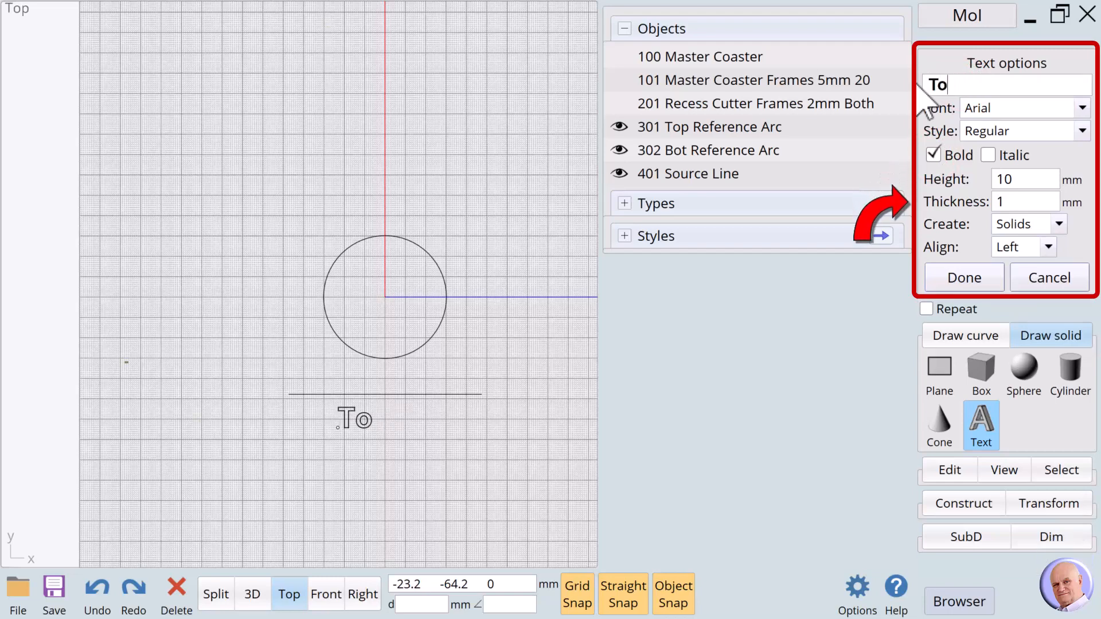
click(999, 204)
key(Return)
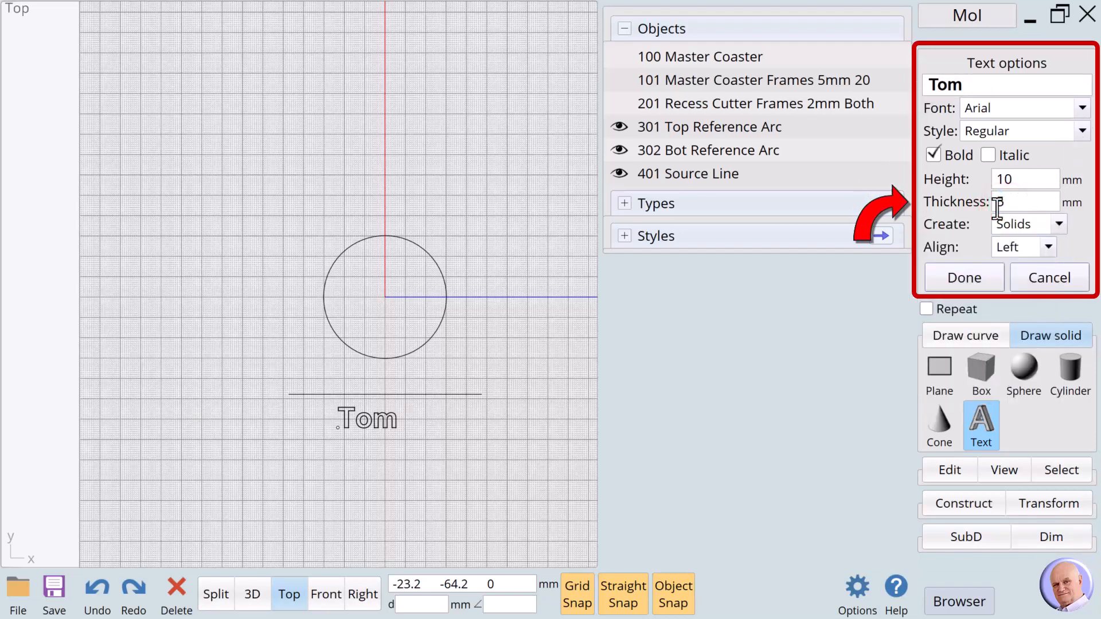
click(959, 278)
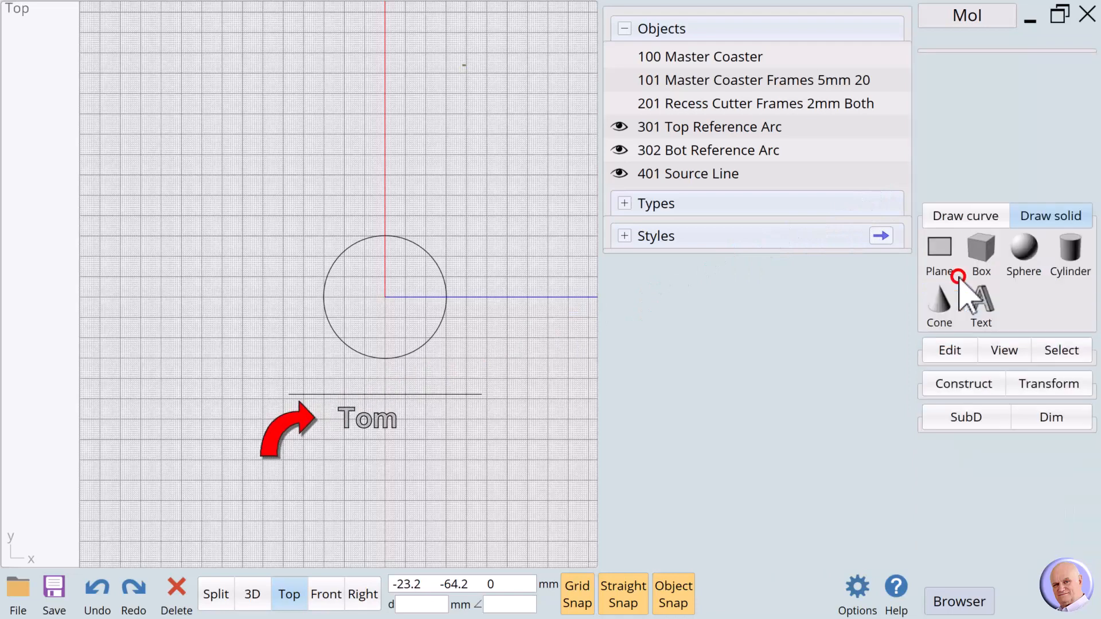
- Name the text object 500 with the first name and 'Arial Bold 10x5mm'
click(396, 456)
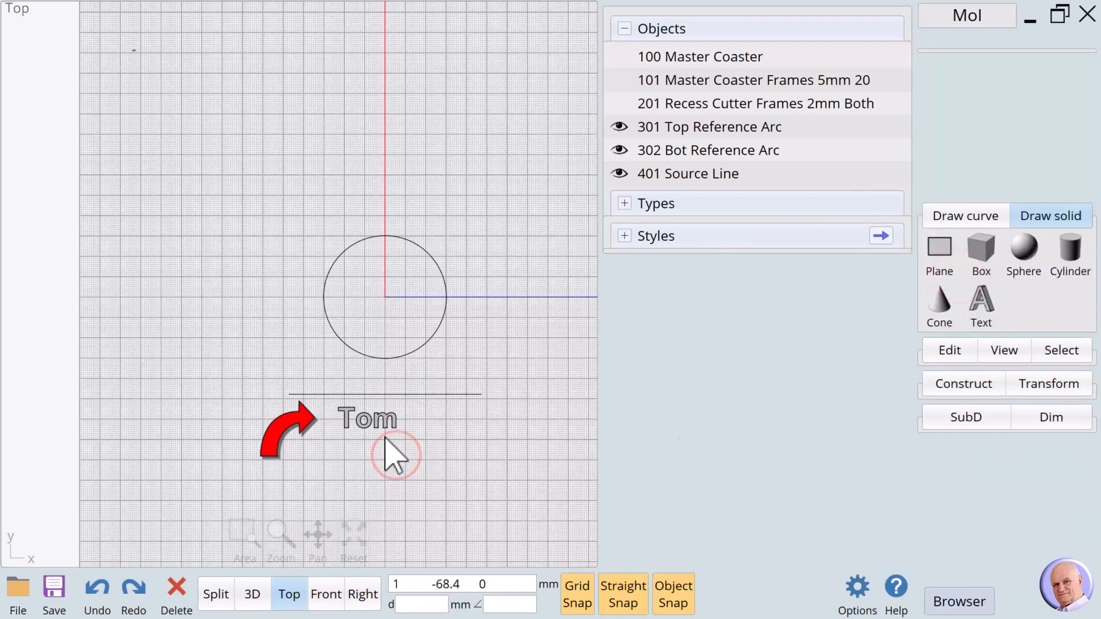
drag(319, 439, 434, 392)
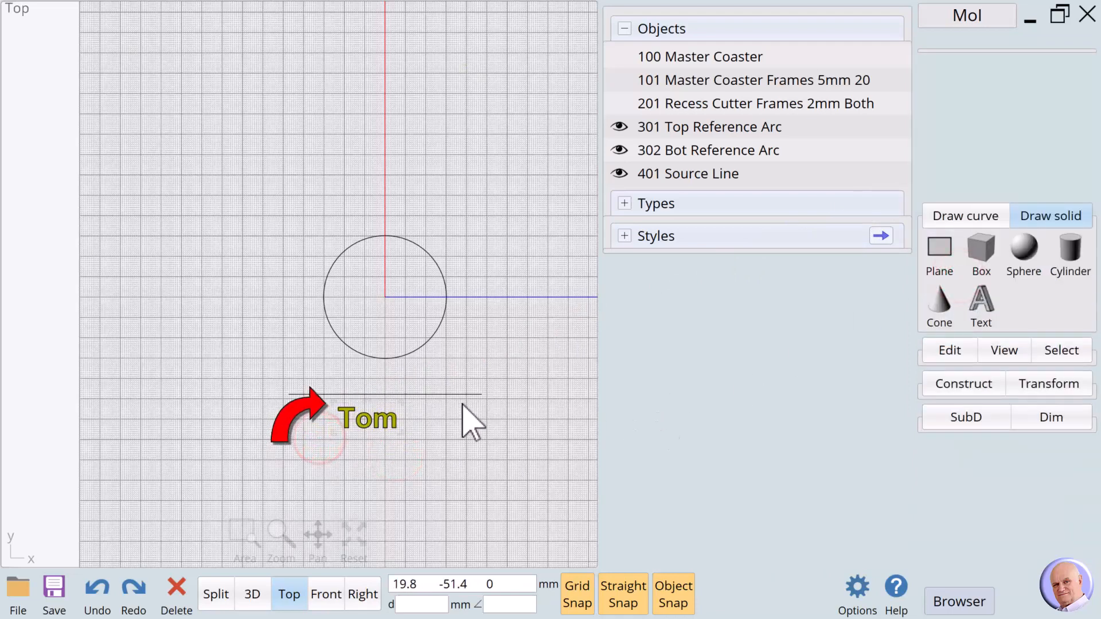
click(955, 62)
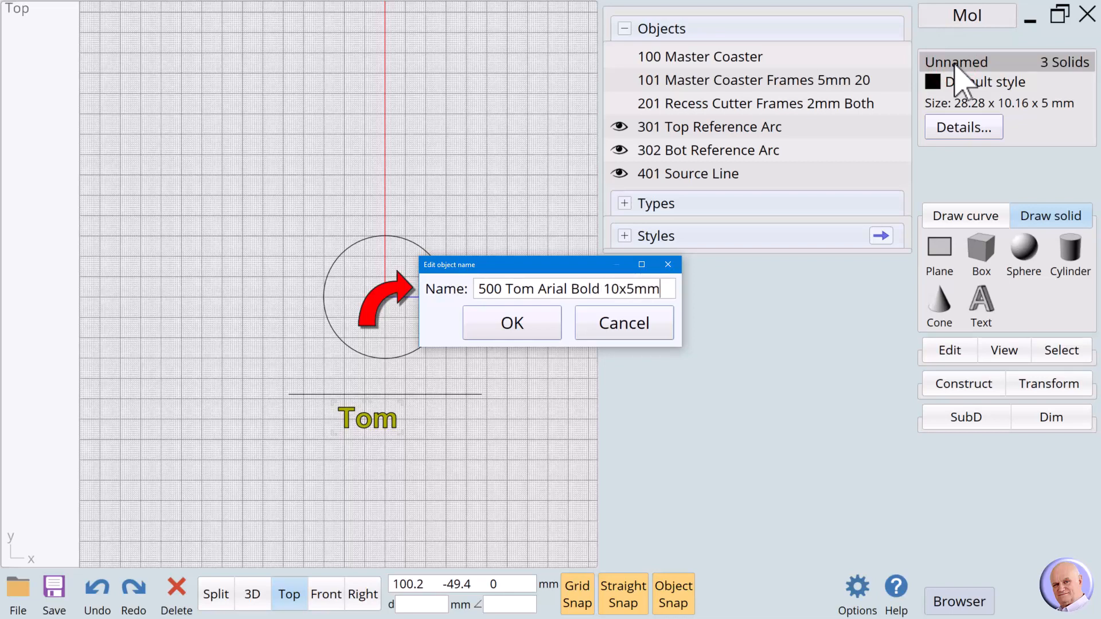
click(533, 322)
click(556, 396)
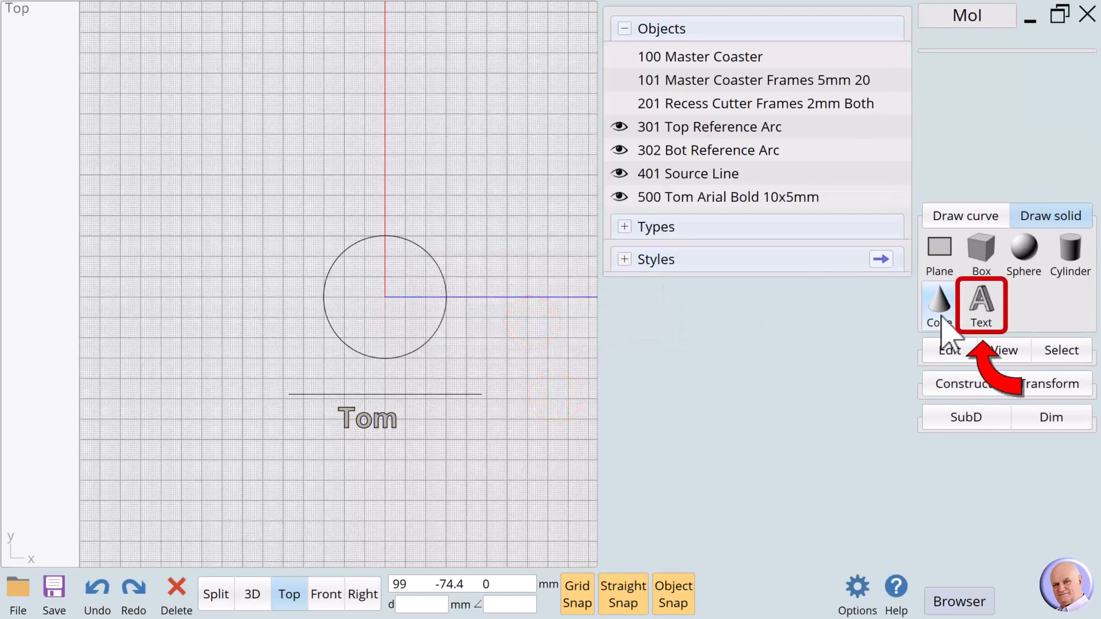
- Create a second bold 3D text solid with the surname, placed below the first name
click(994, 305)
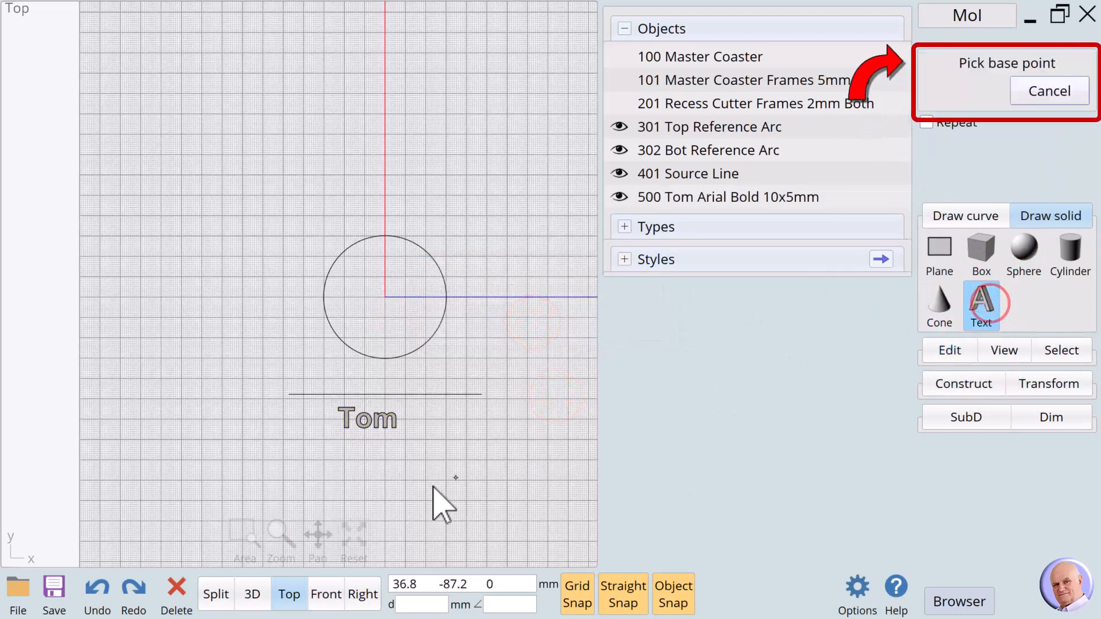
click(318, 466)
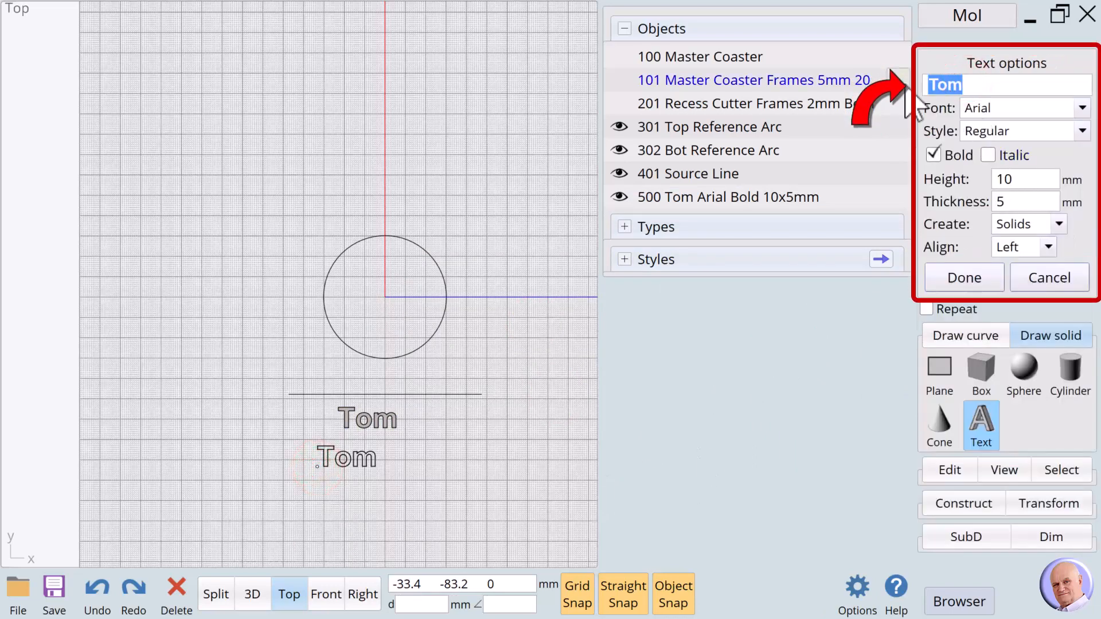
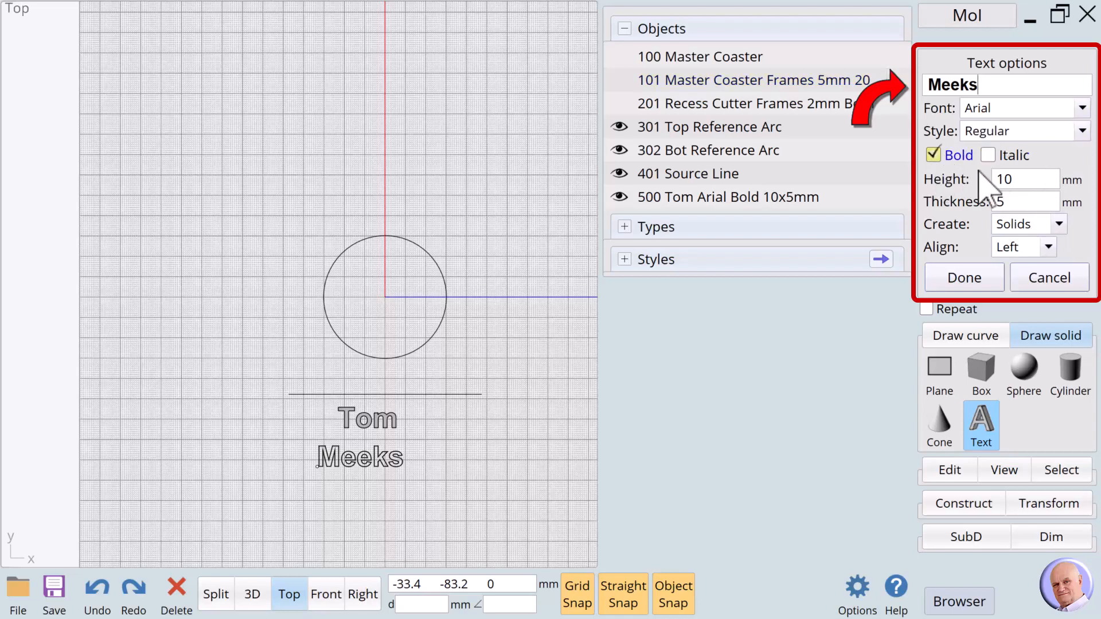
click(978, 279)
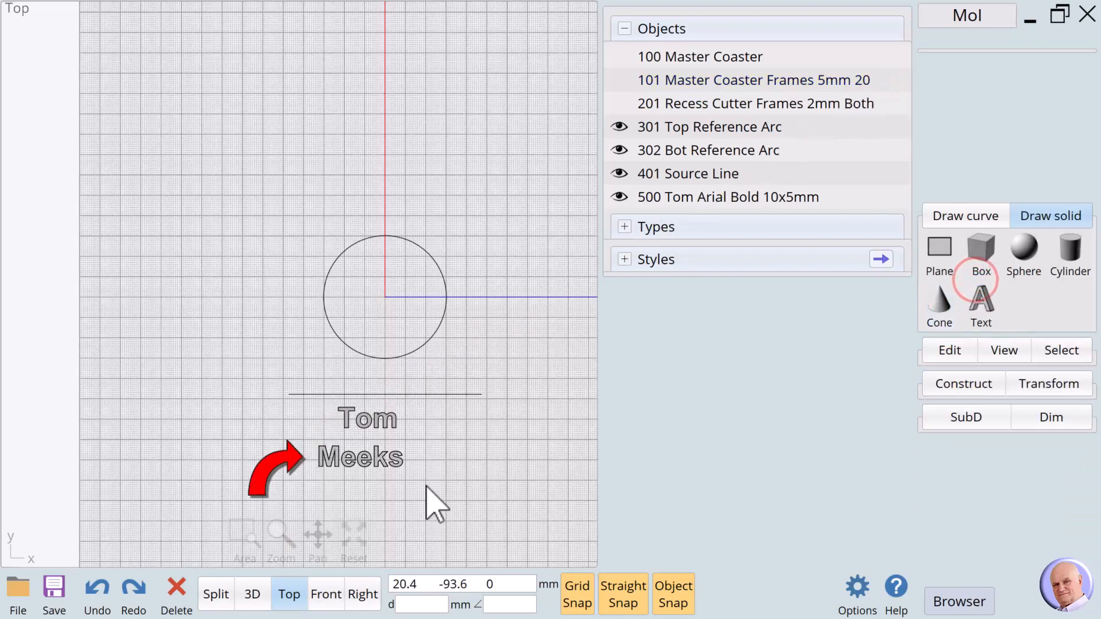
- Rename the surname text object to 510, the surname, and 'Arial 10x5 Bold'
drag(437, 471, 283, 438)
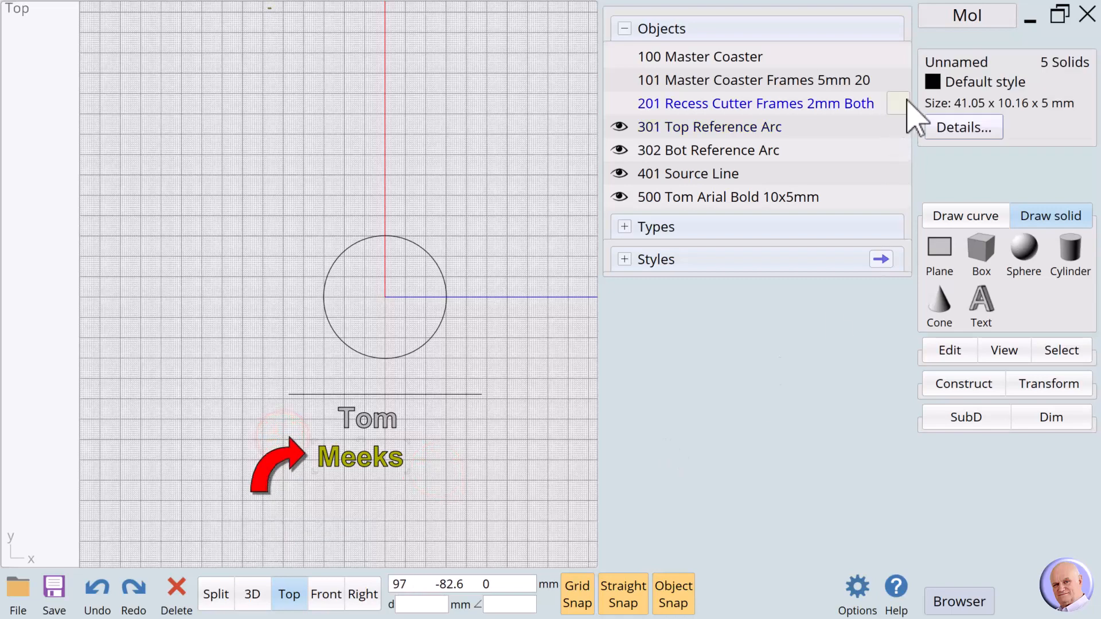
click(942, 63)
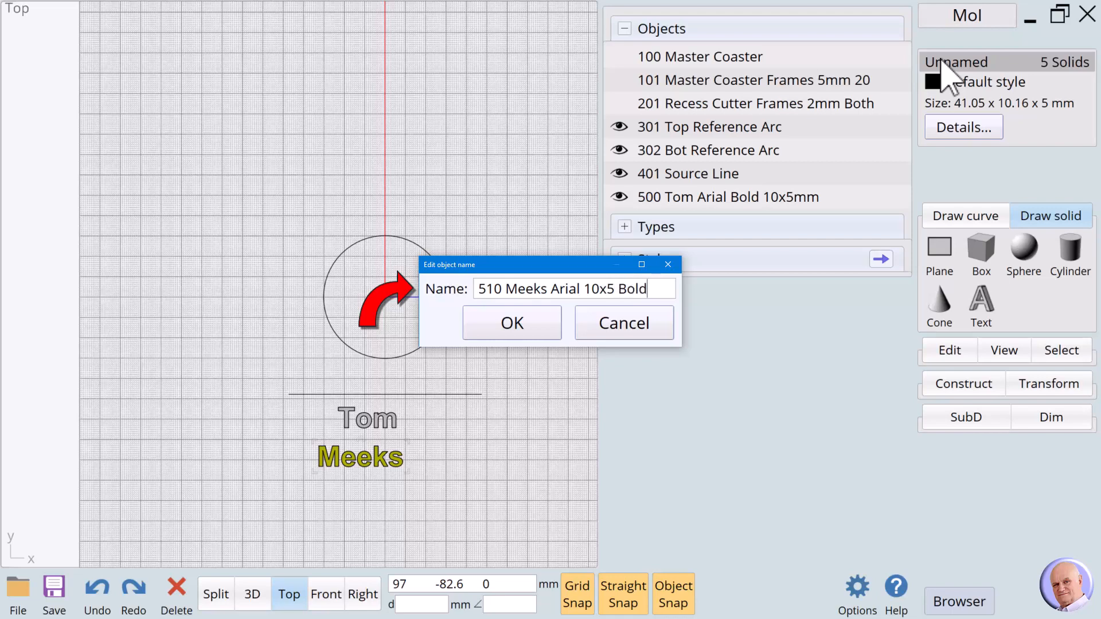
click(528, 331)
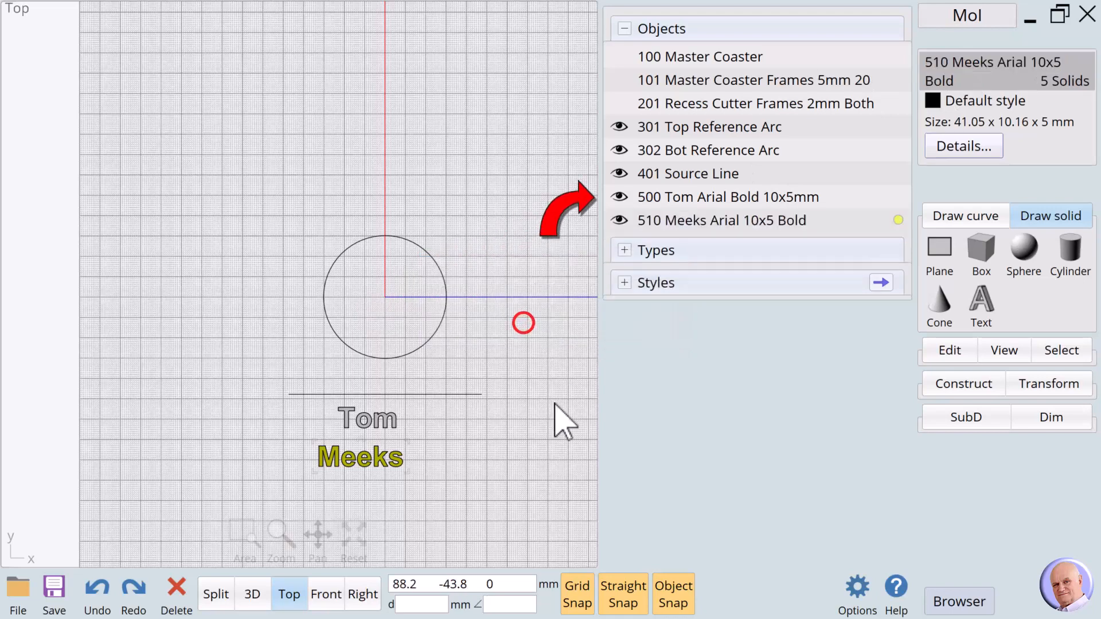
click(511, 422)
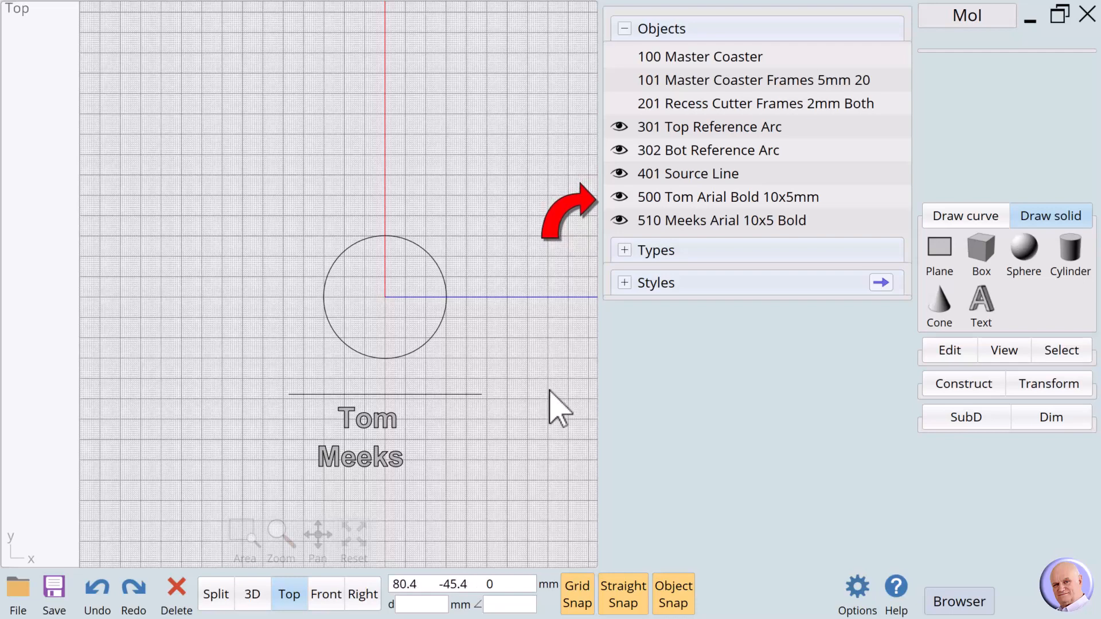
- Centre the first-name text vertically and horizontally on the source line's midpoint, moving it as a group
click(507, 440)
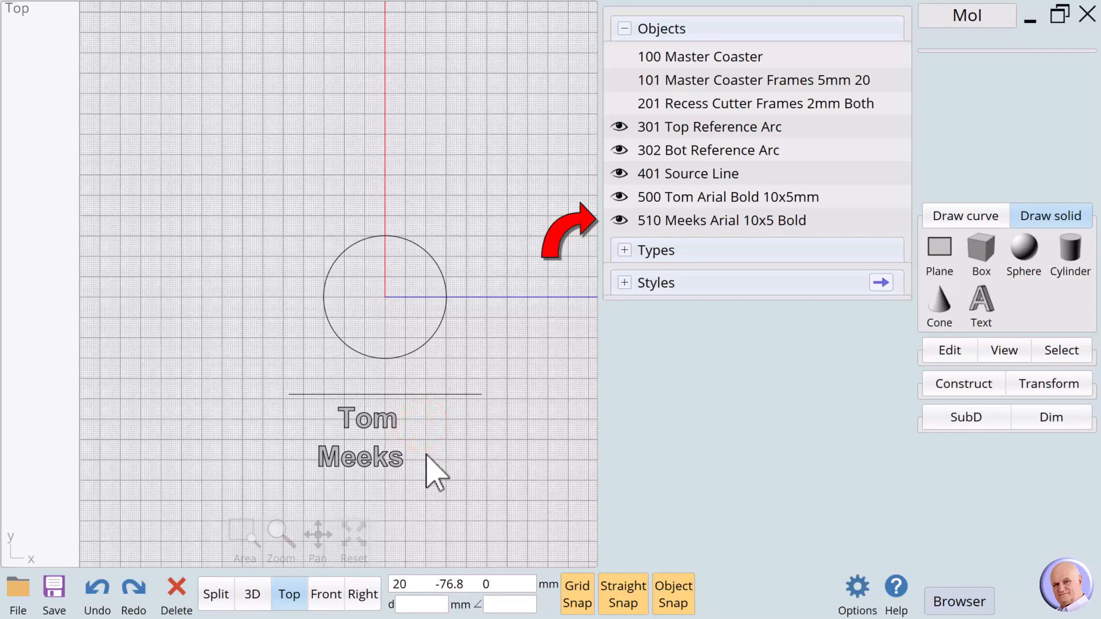
click(305, 407)
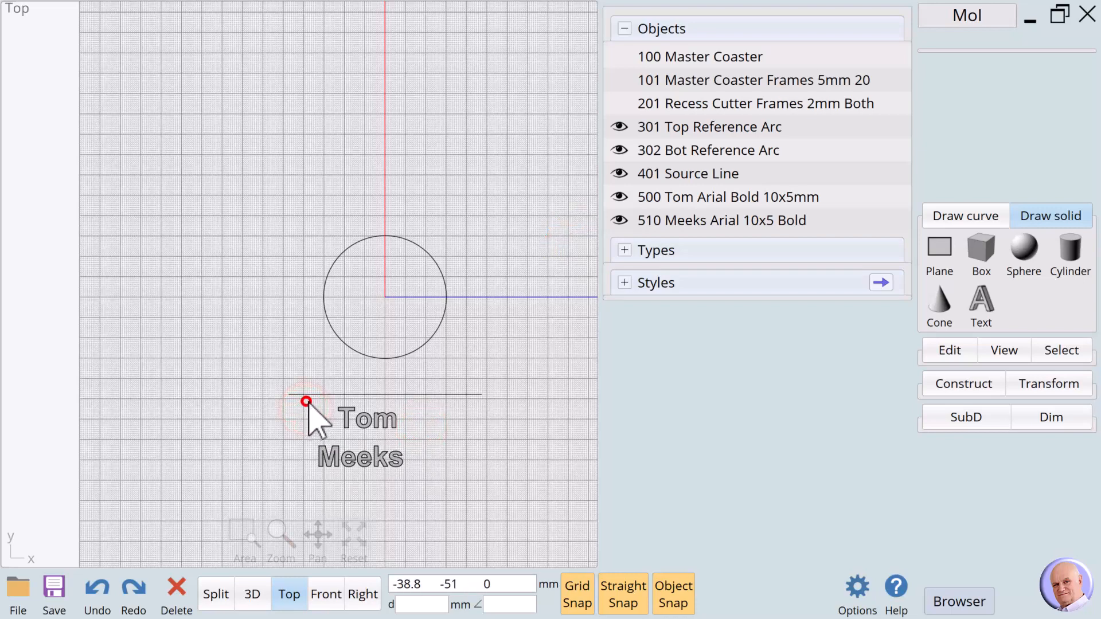
drag(308, 402, 499, 435)
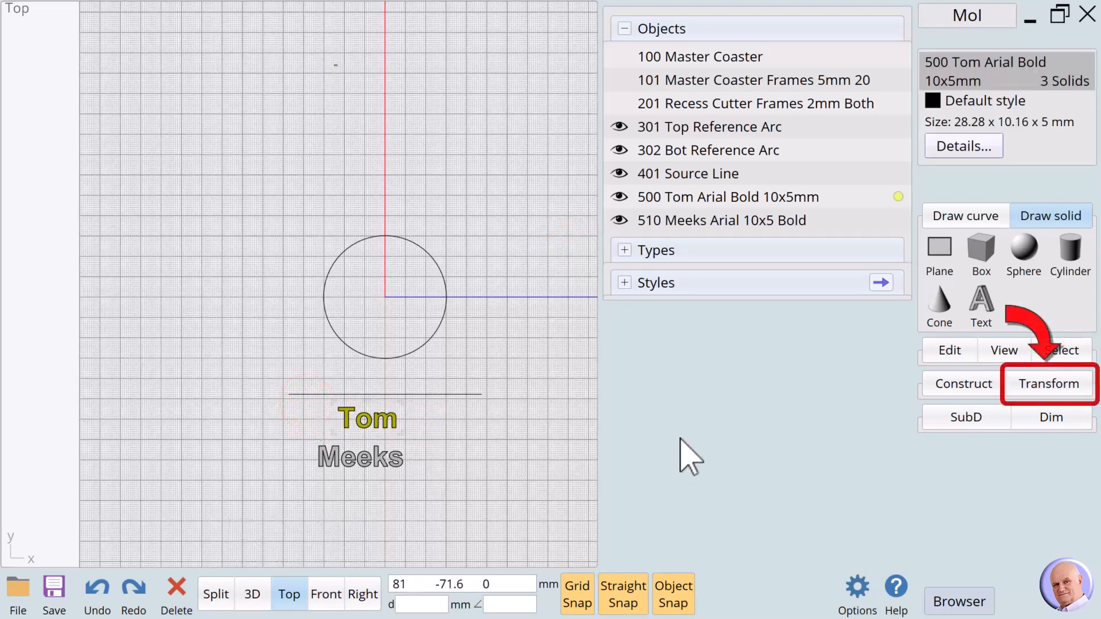
click(1032, 383)
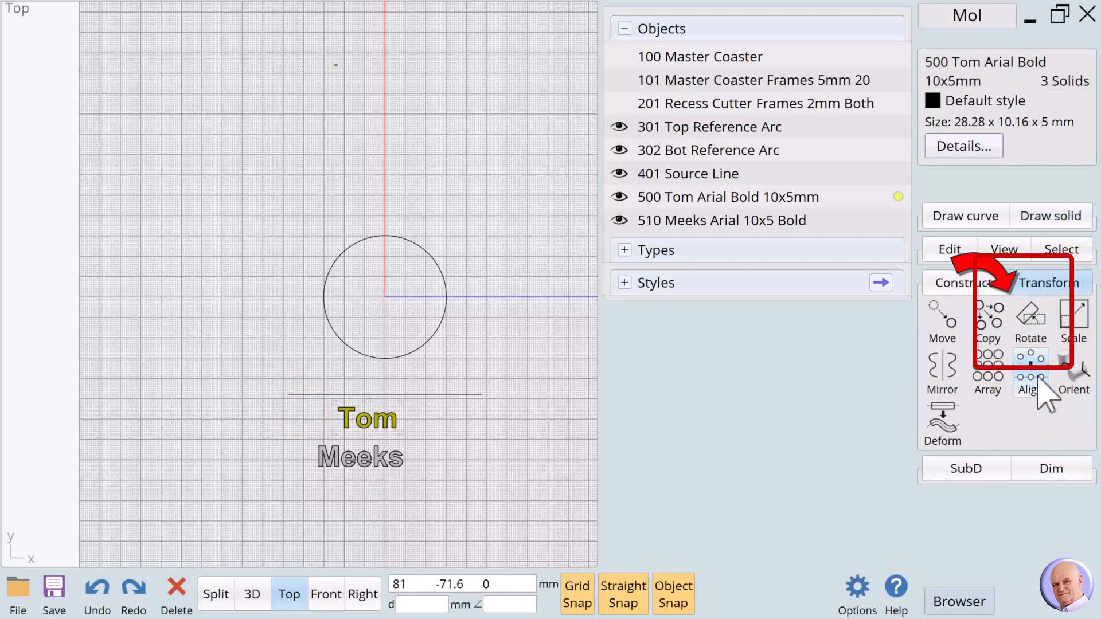
click(1035, 374)
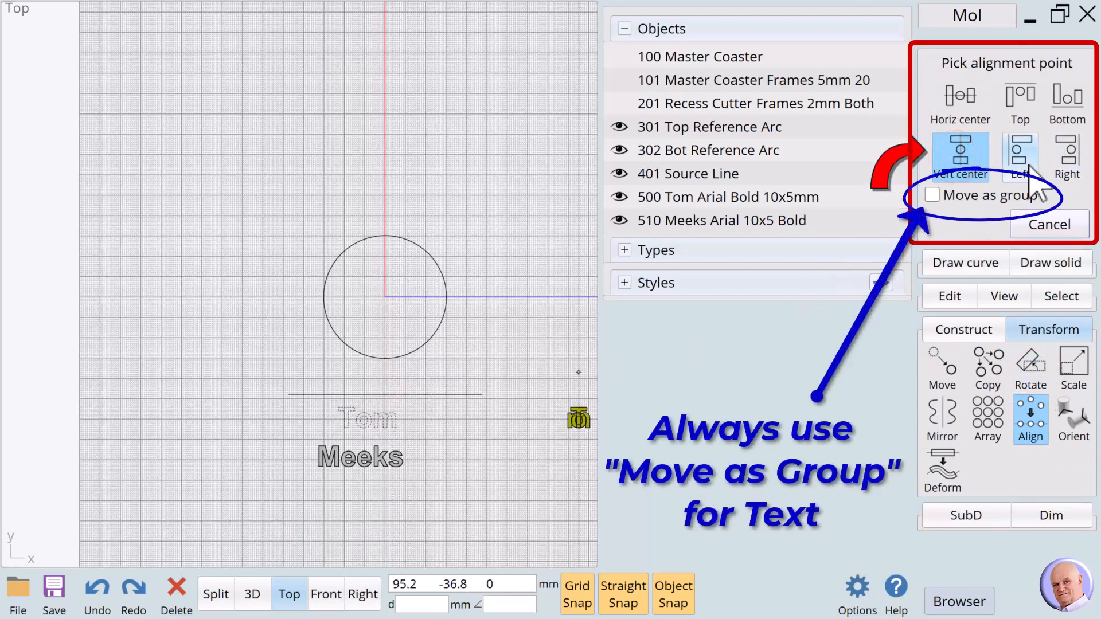
click(932, 194)
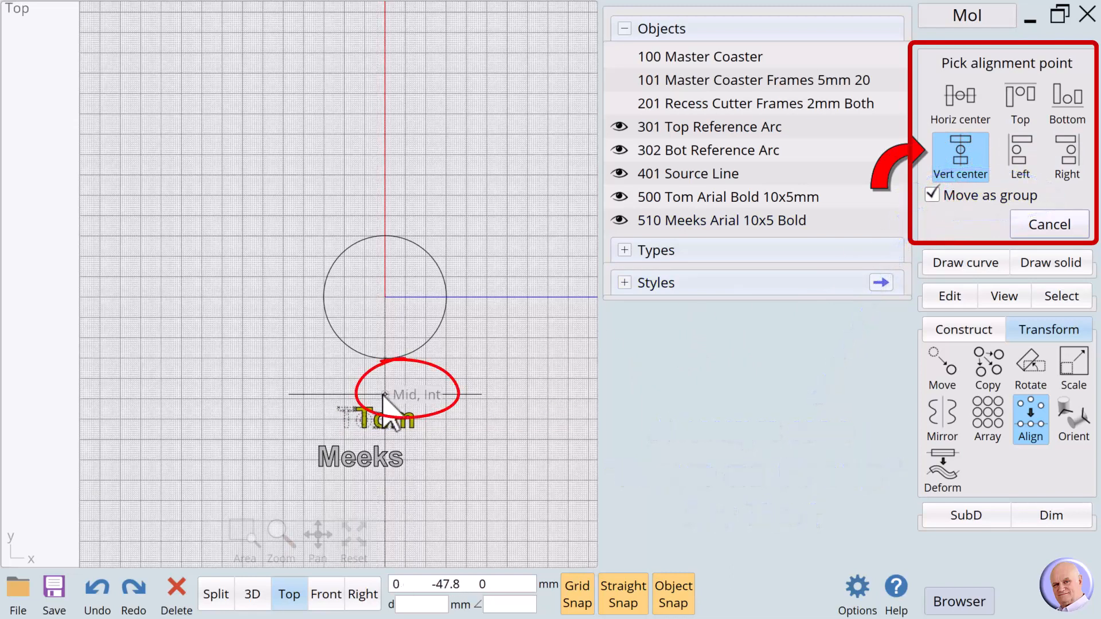
click(384, 395)
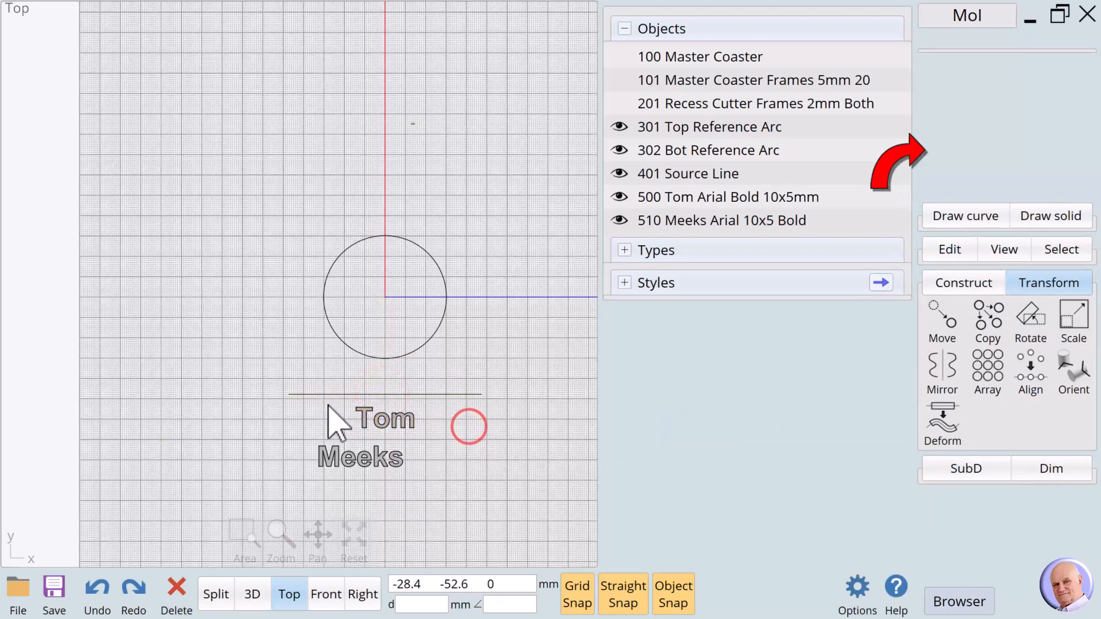
click(1030, 367)
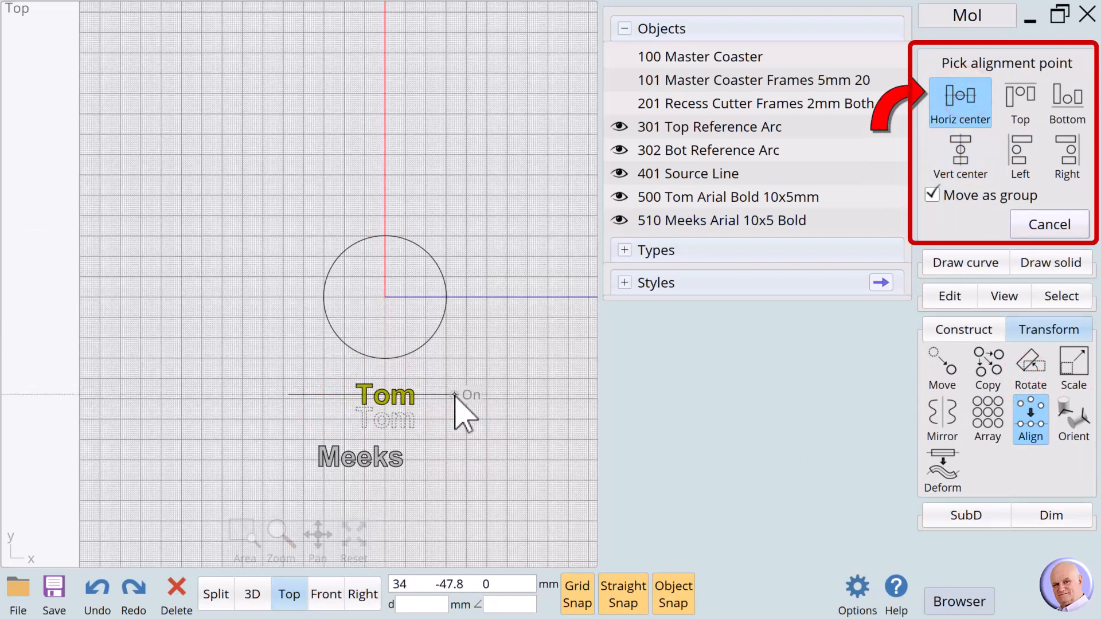
click(454, 395)
click(524, 411)
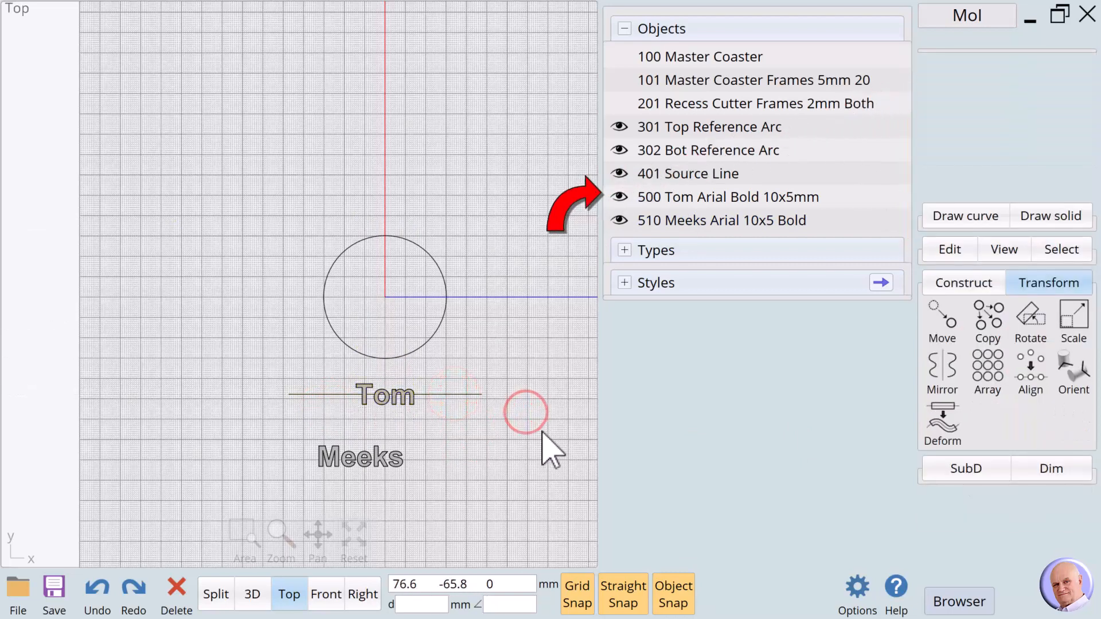
- Hide the first-name text and align the surname text's vertical centre to the line midpoint
click(619, 197)
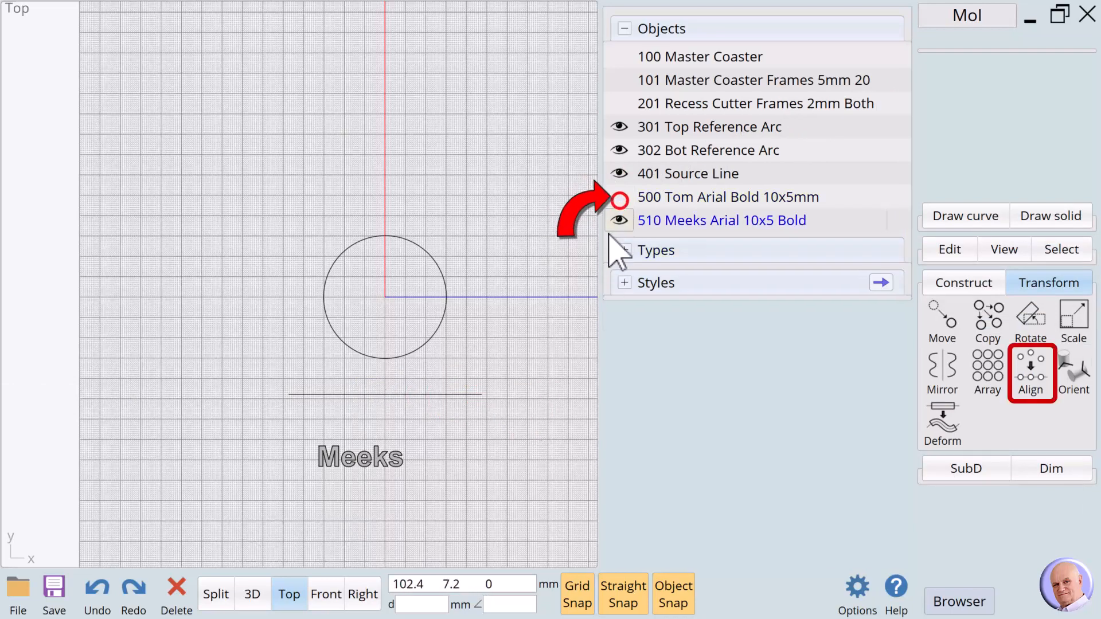
drag(273, 437, 456, 493)
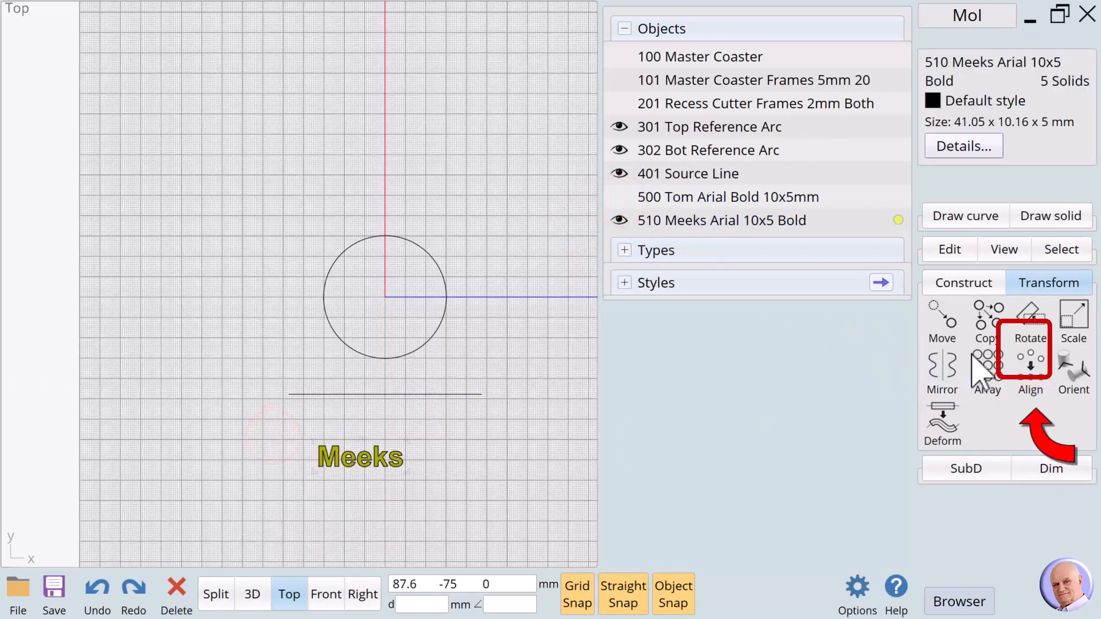
click(1031, 373)
click(966, 160)
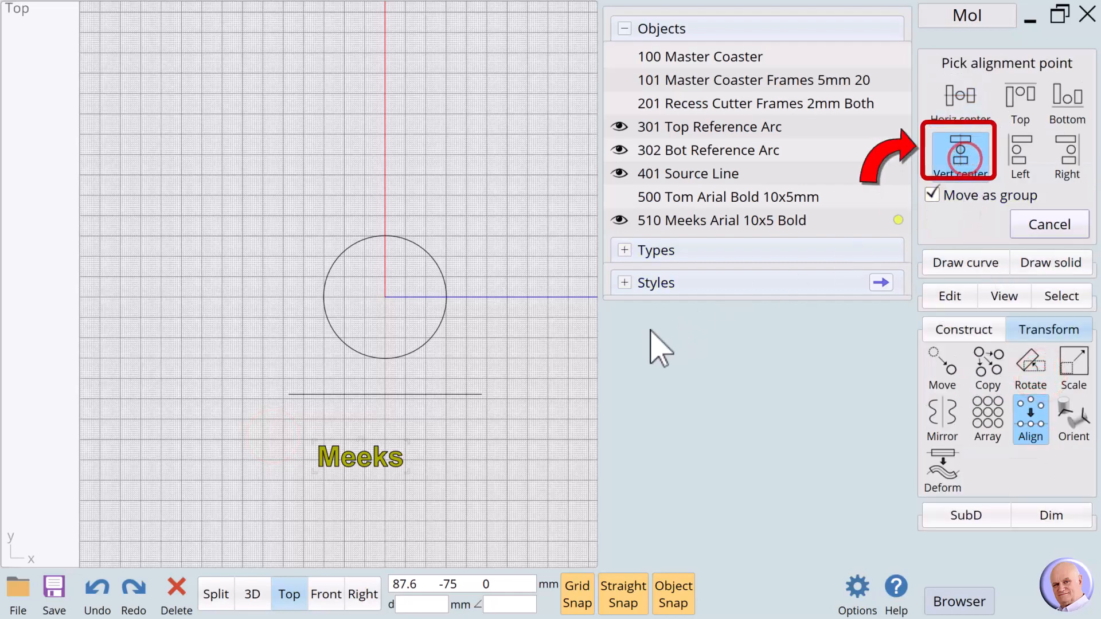
click(385, 396)
click(440, 417)
- Centre the surname text horizontally on the line midpoint, then show the first-name text again
drag(314, 430, 456, 505)
click(1021, 382)
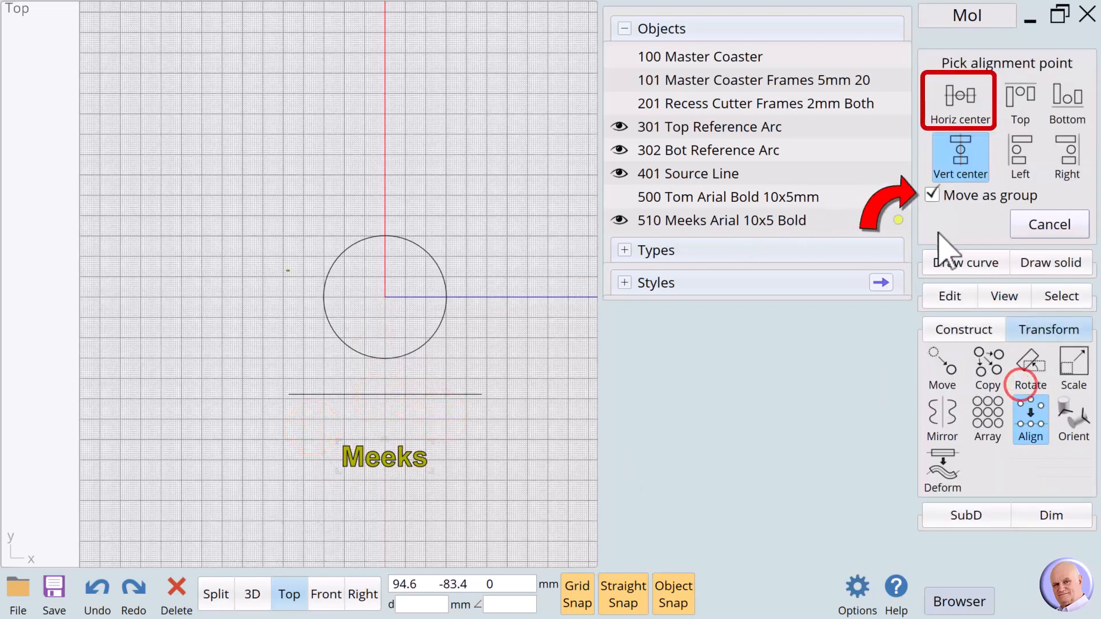
click(959, 97)
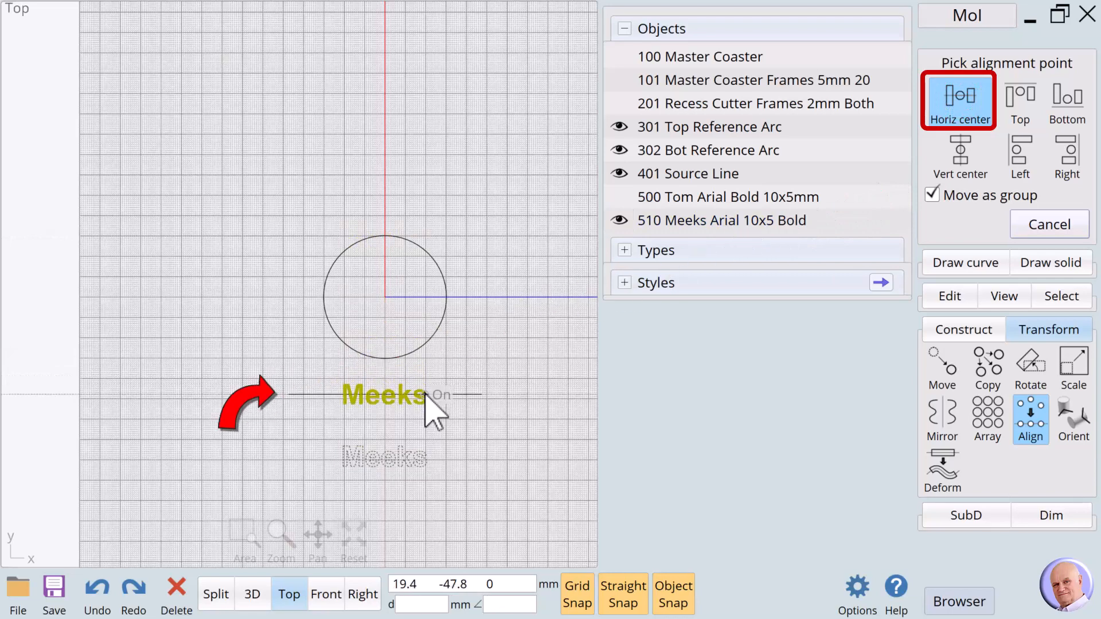
click(427, 396)
click(504, 375)
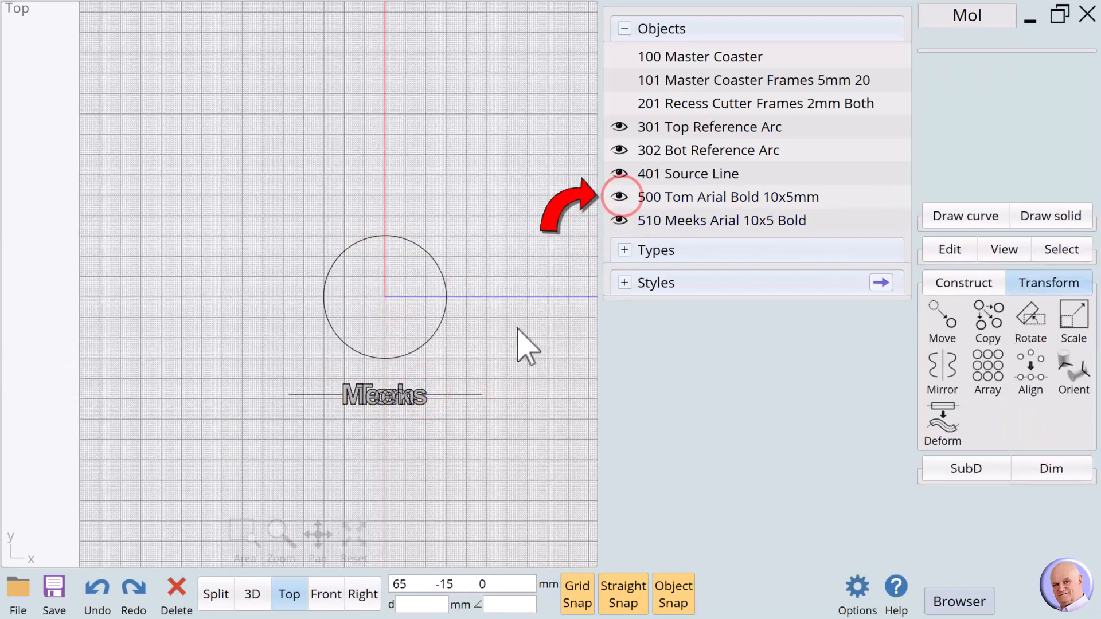
click(619, 220)
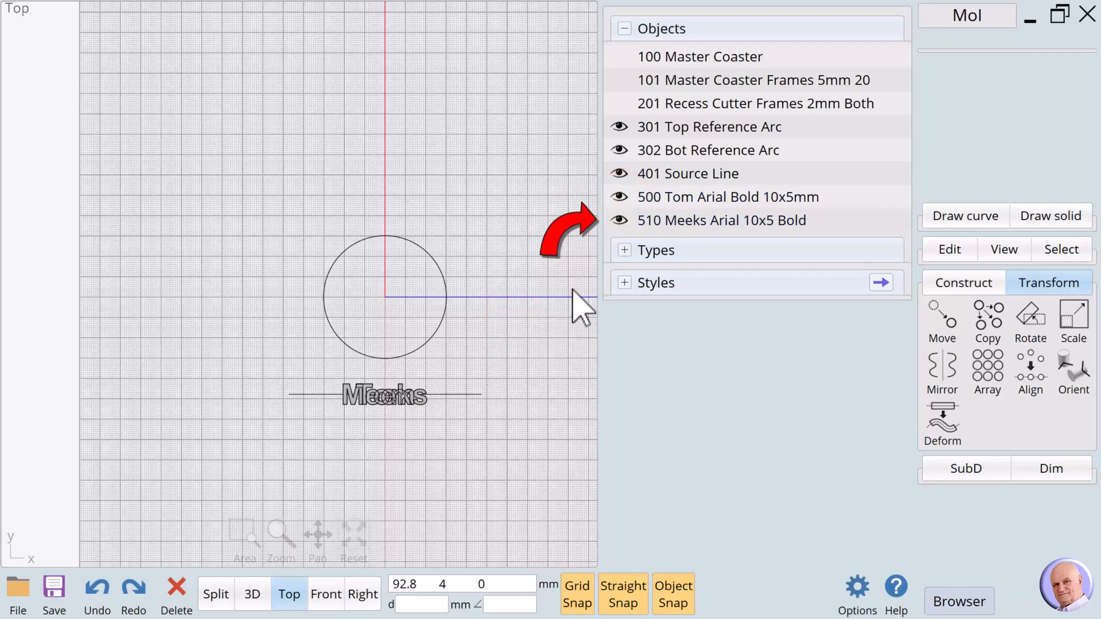
- With the surname hidden, flow the first-name text from the straight source line onto the circle's top arc
click(628, 222)
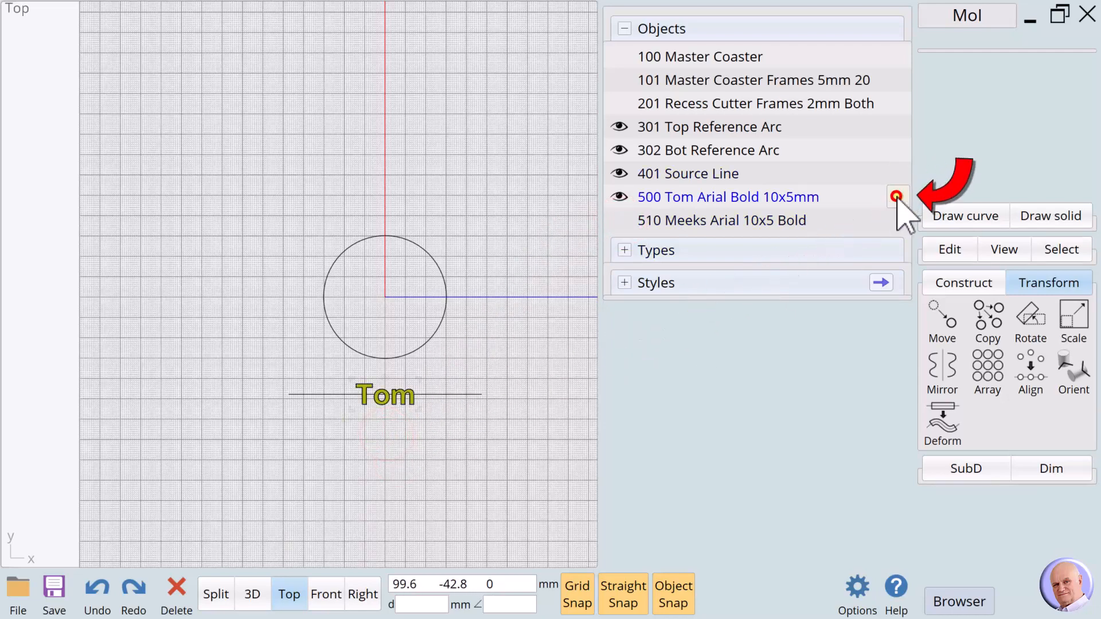
click(896, 196)
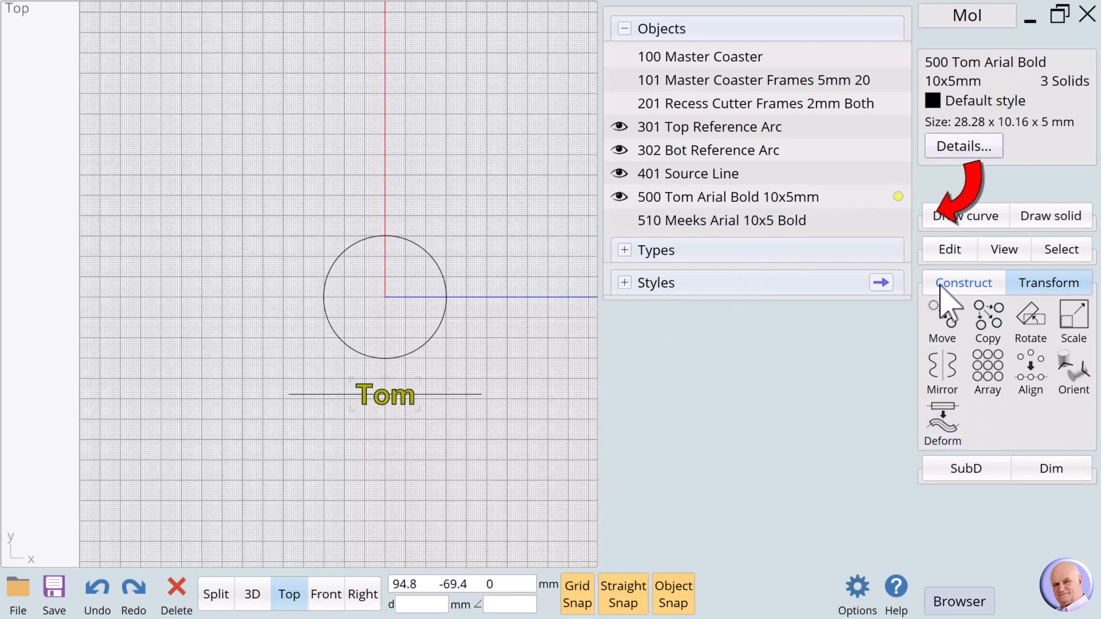
click(1047, 284)
click(1047, 284)
click(946, 433)
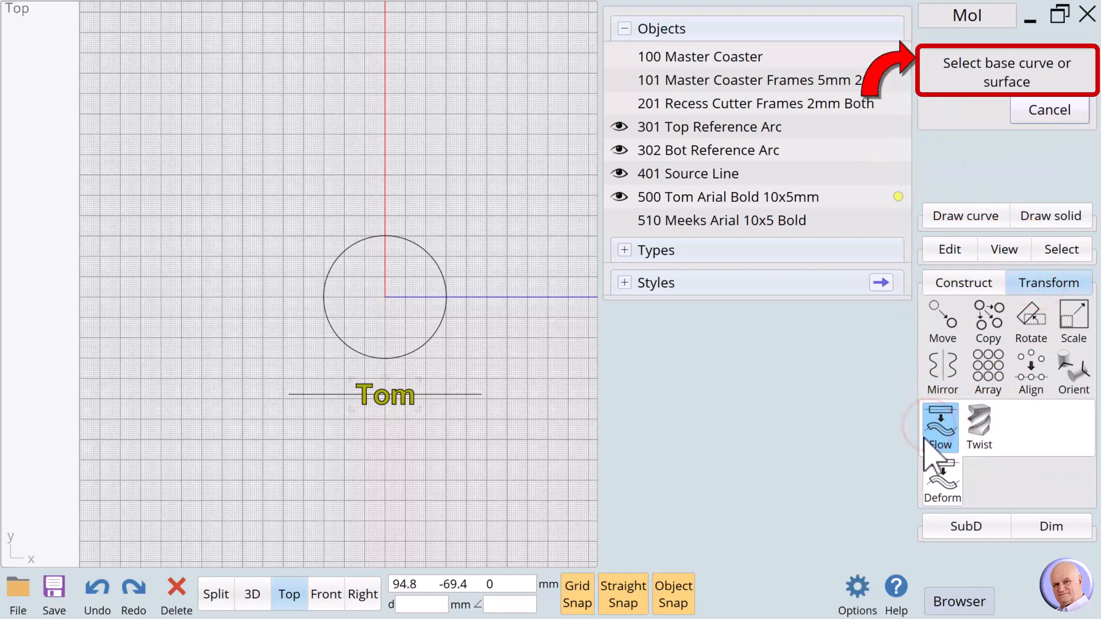
click(292, 395)
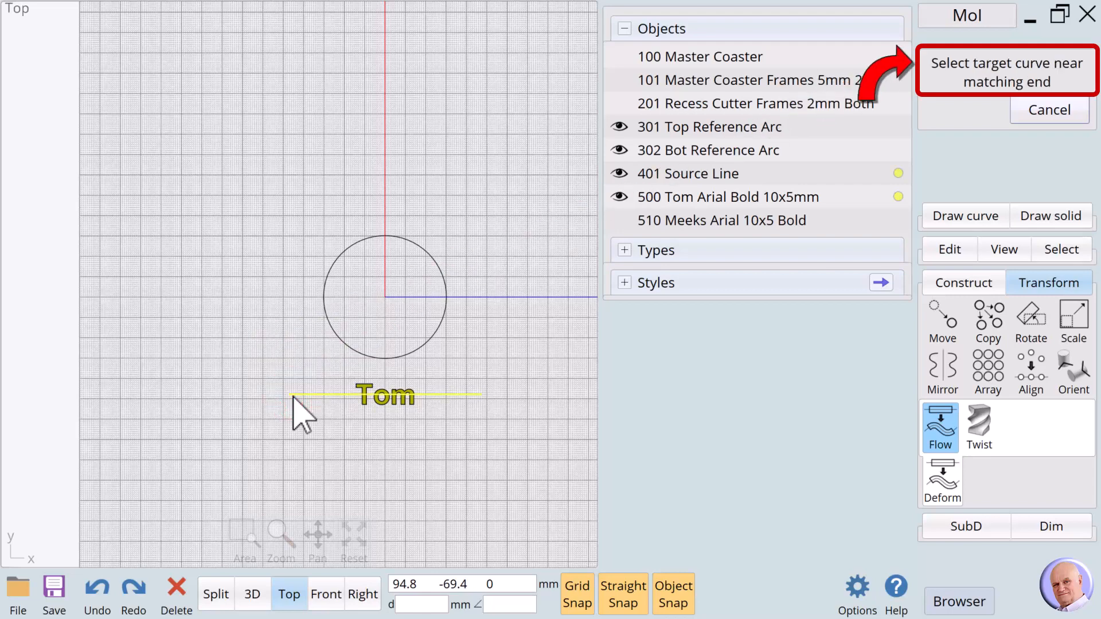
click(324, 288)
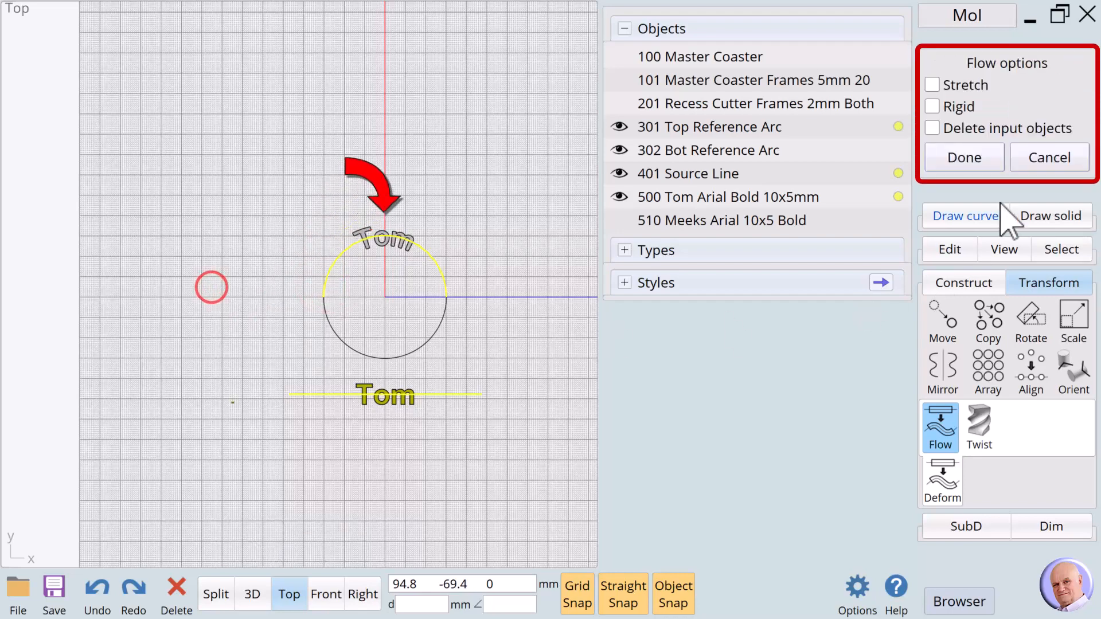
click(987, 158)
click(555, 336)
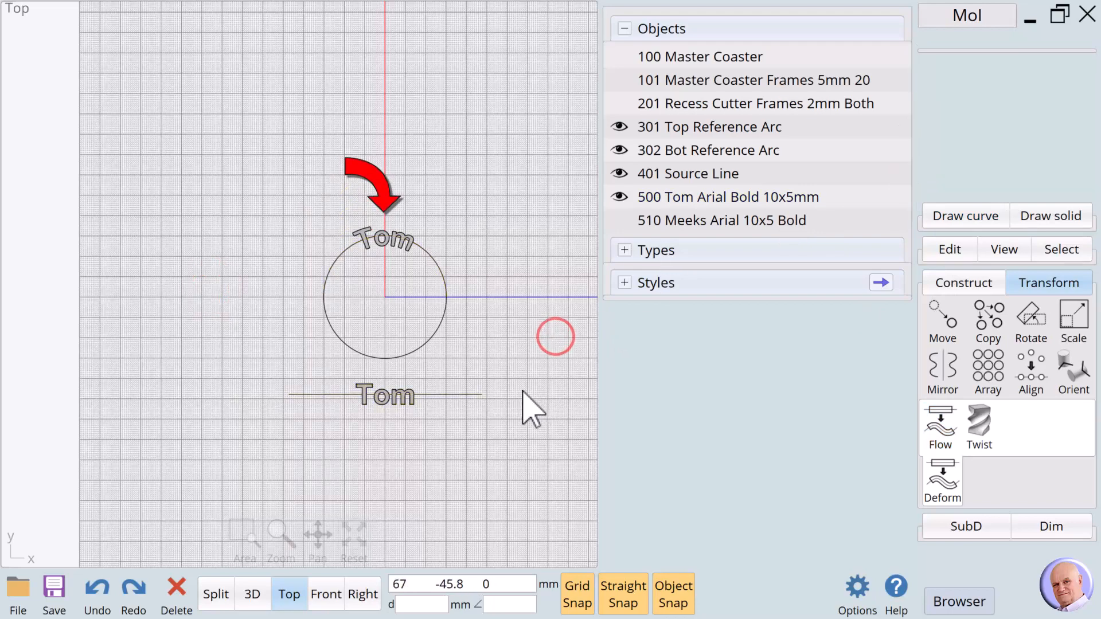
- Flow the straight surname text from the source line onto the circle's bottom arc
click(620, 197)
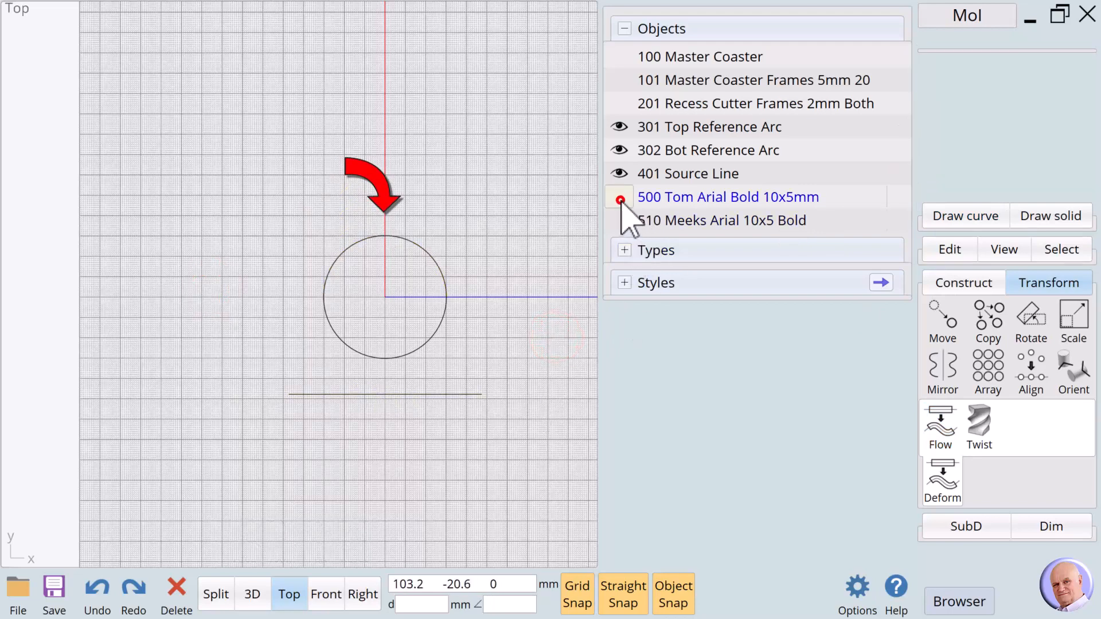
click(619, 221)
click(619, 197)
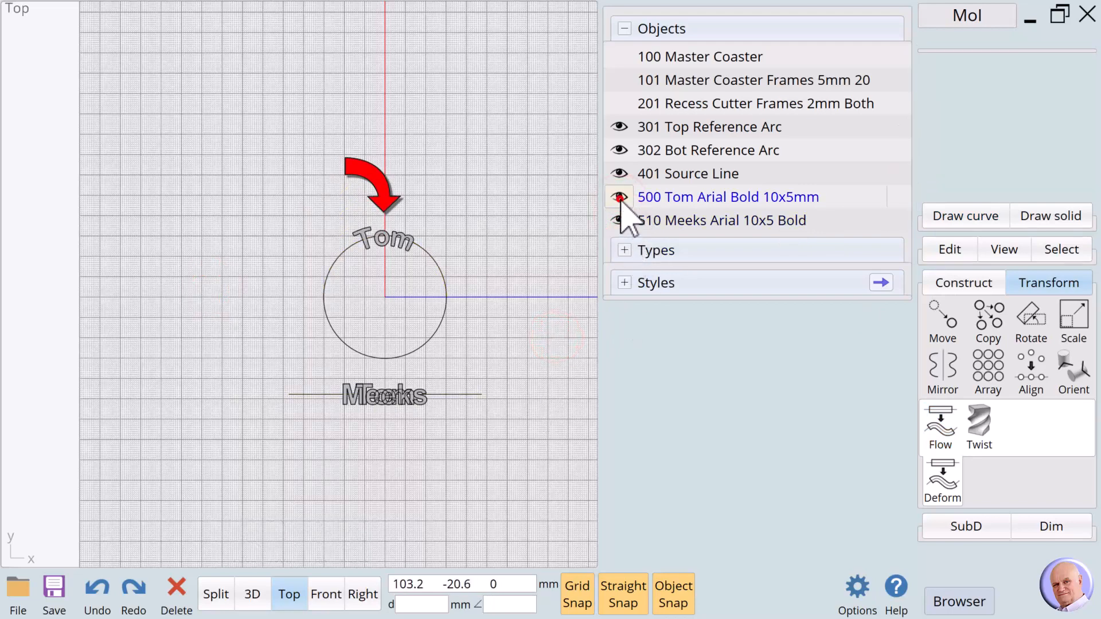
click(381, 285)
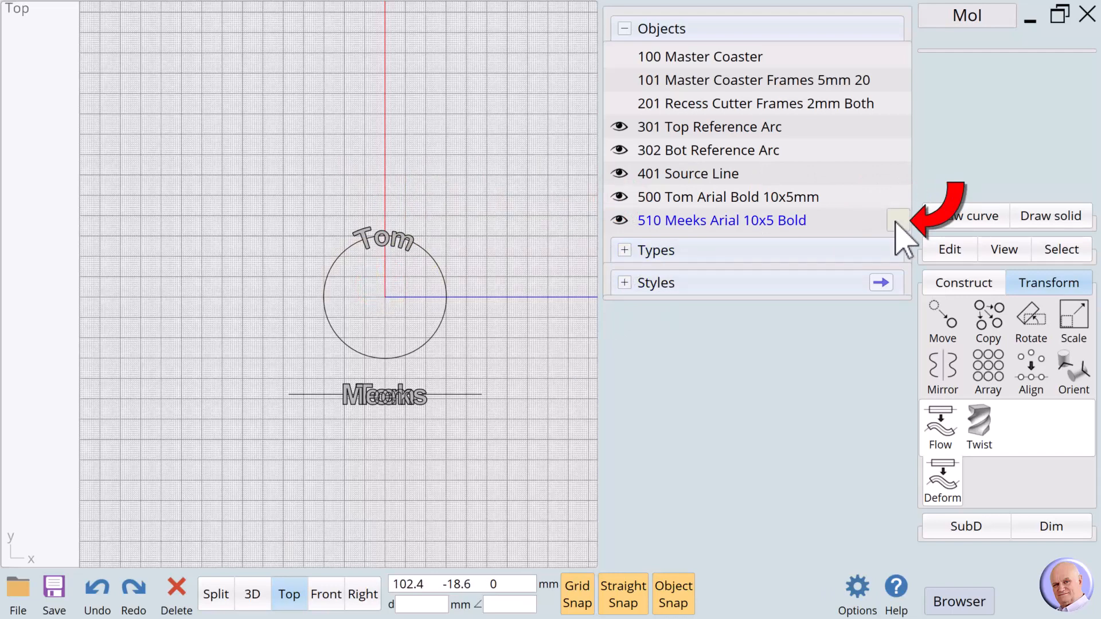
click(897, 222)
click(941, 427)
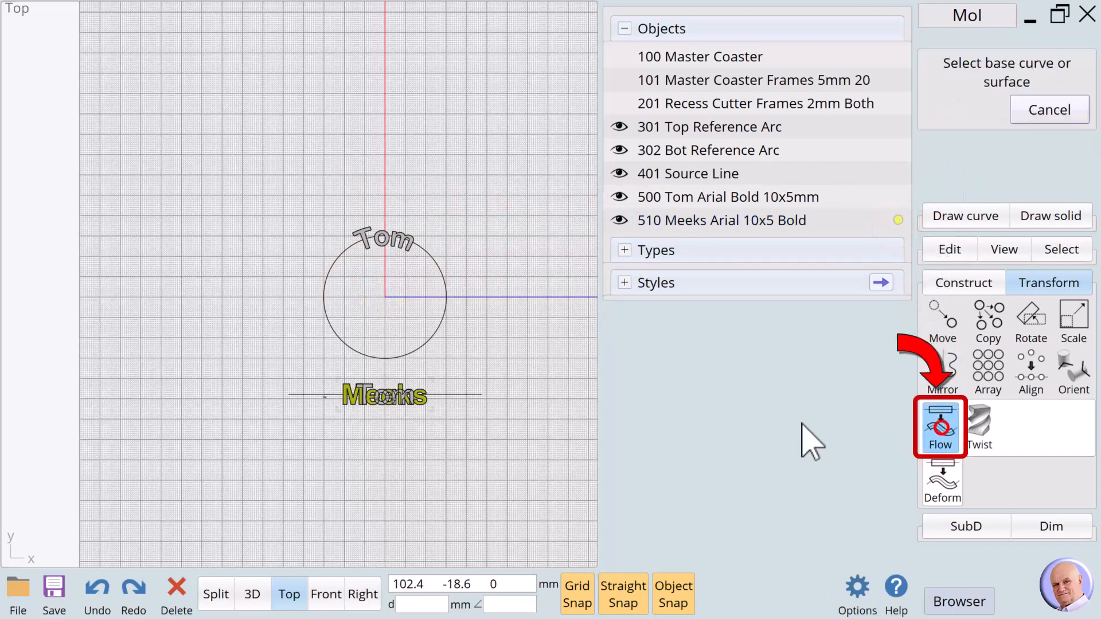
click(290, 395)
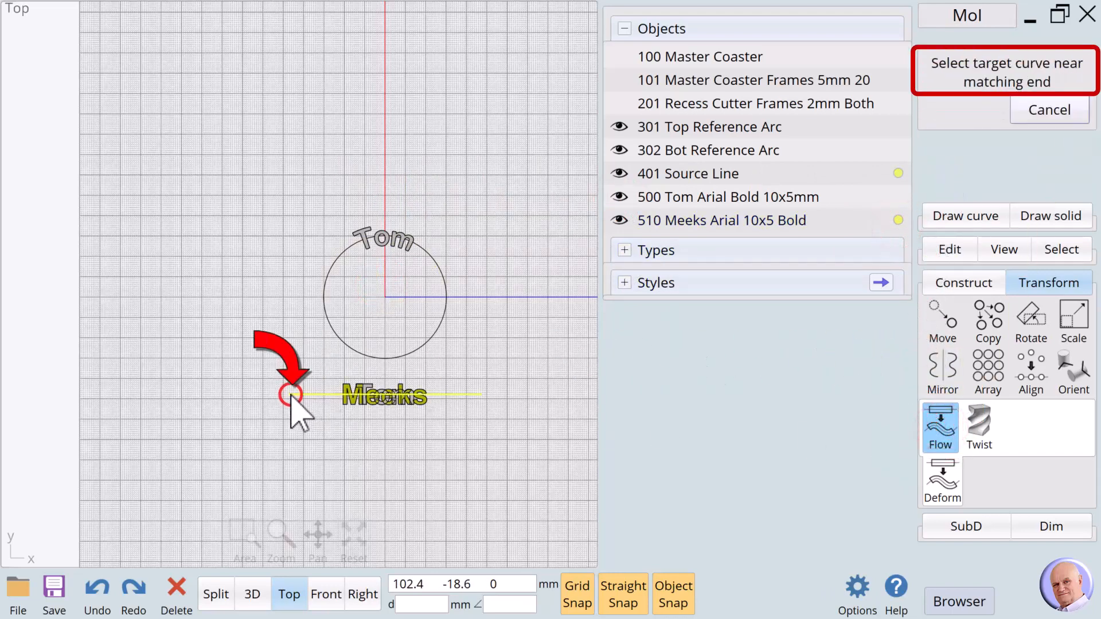
click(324, 305)
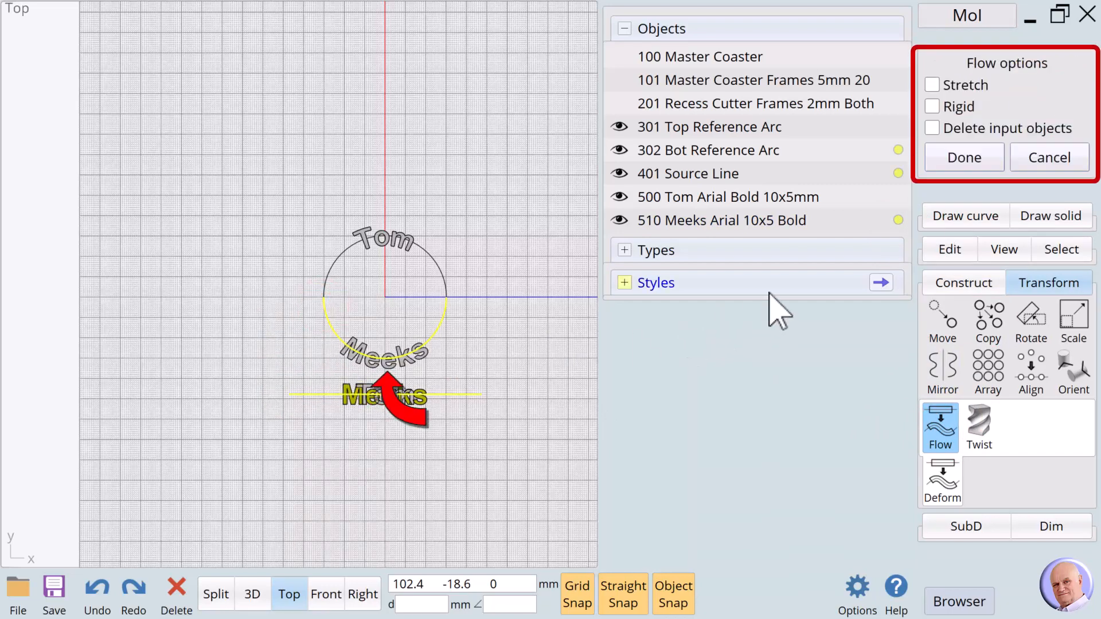
click(962, 159)
click(504, 218)
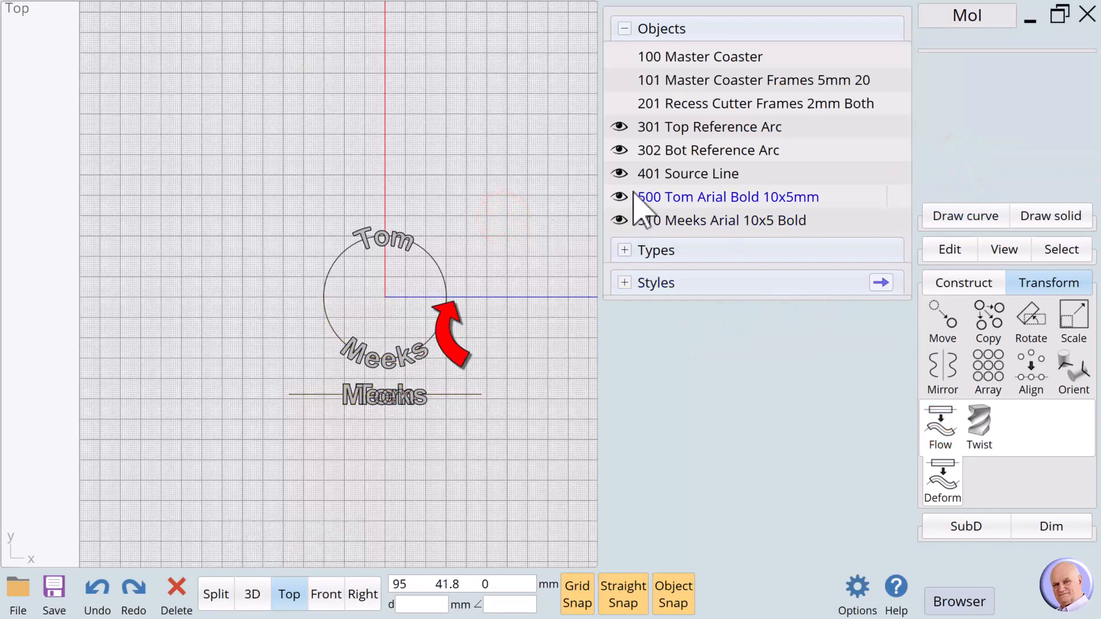
- Hide the source line and both reference arcs, and name the curved lettering xxx
click(620, 173)
click(619, 150)
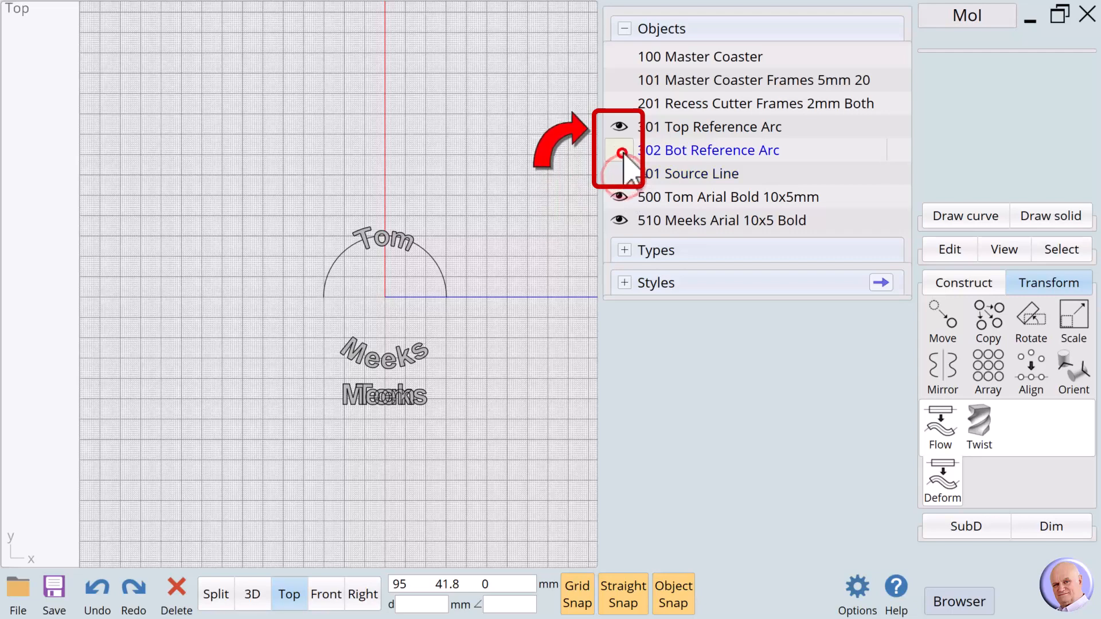
click(620, 127)
drag(320, 185, 474, 378)
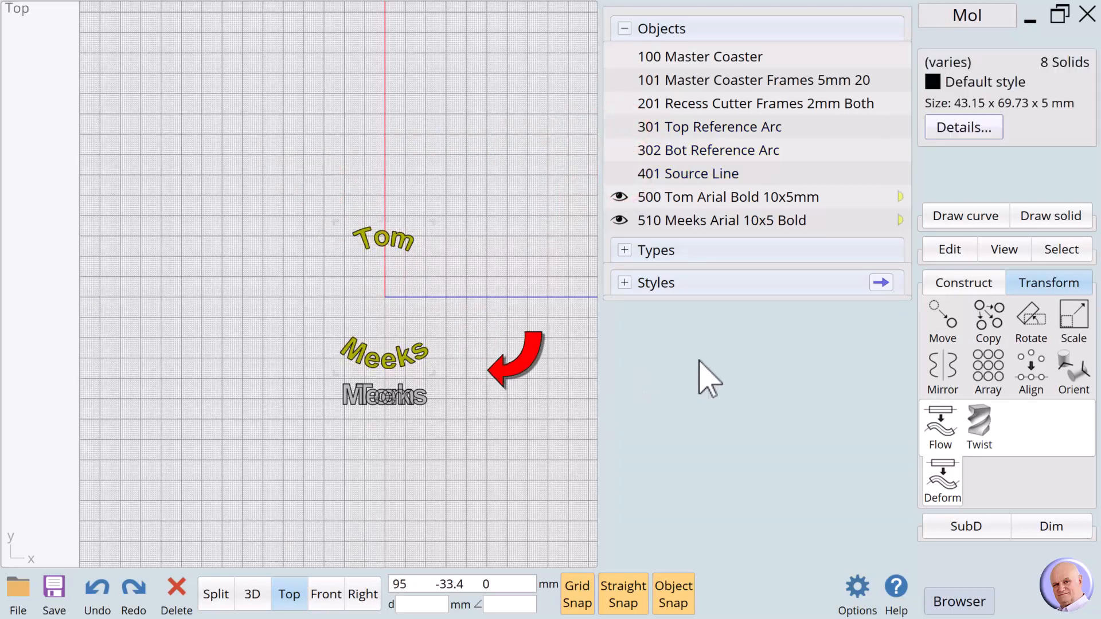
click(938, 62)
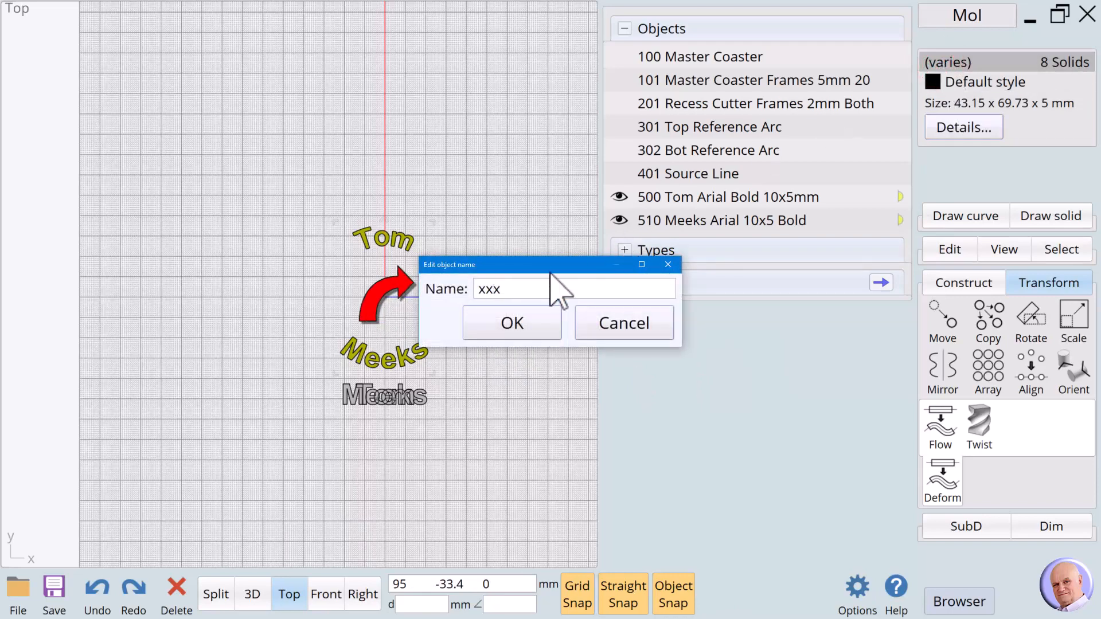
text(xxx)
click(528, 324)
click(499, 397)
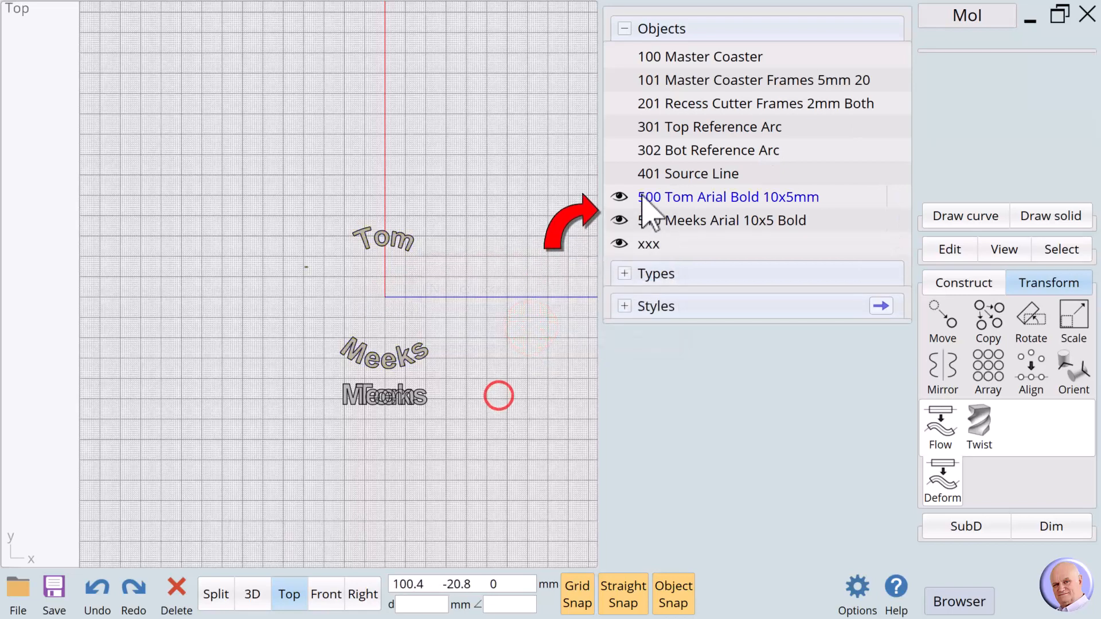
- Hide both straight text objects and show the 100 Master Coaster disc again
click(620, 196)
click(619, 220)
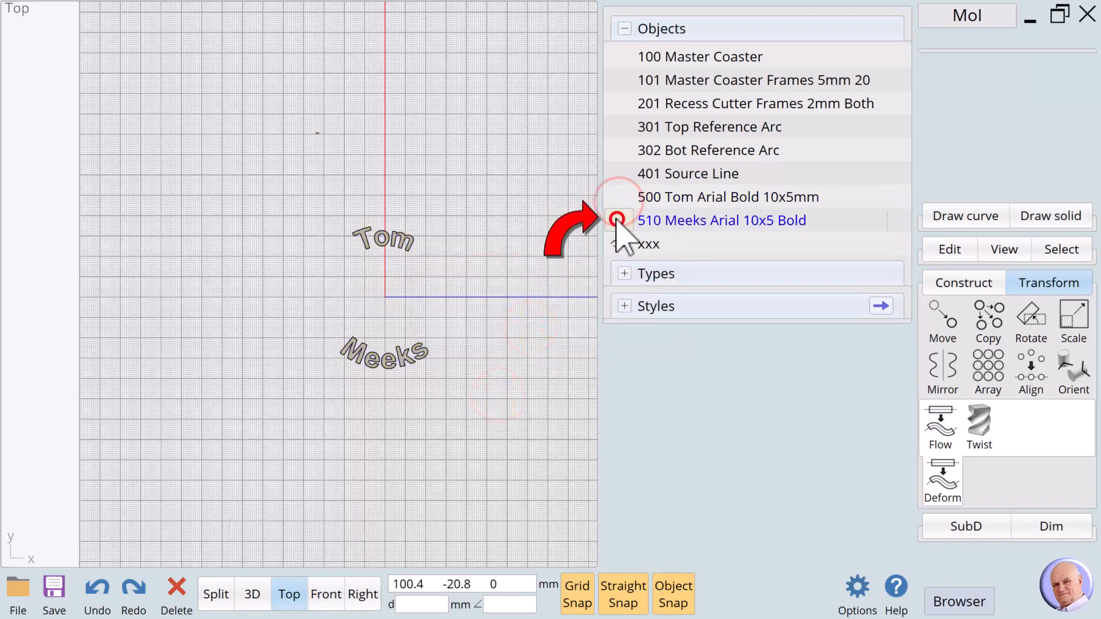
click(492, 368)
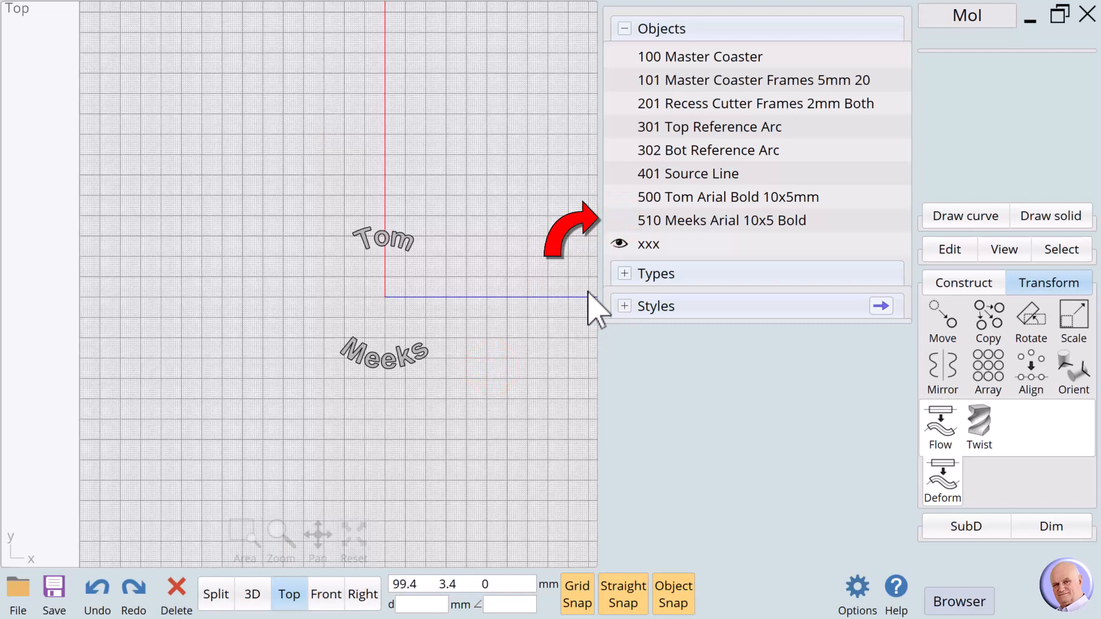
click(620, 58)
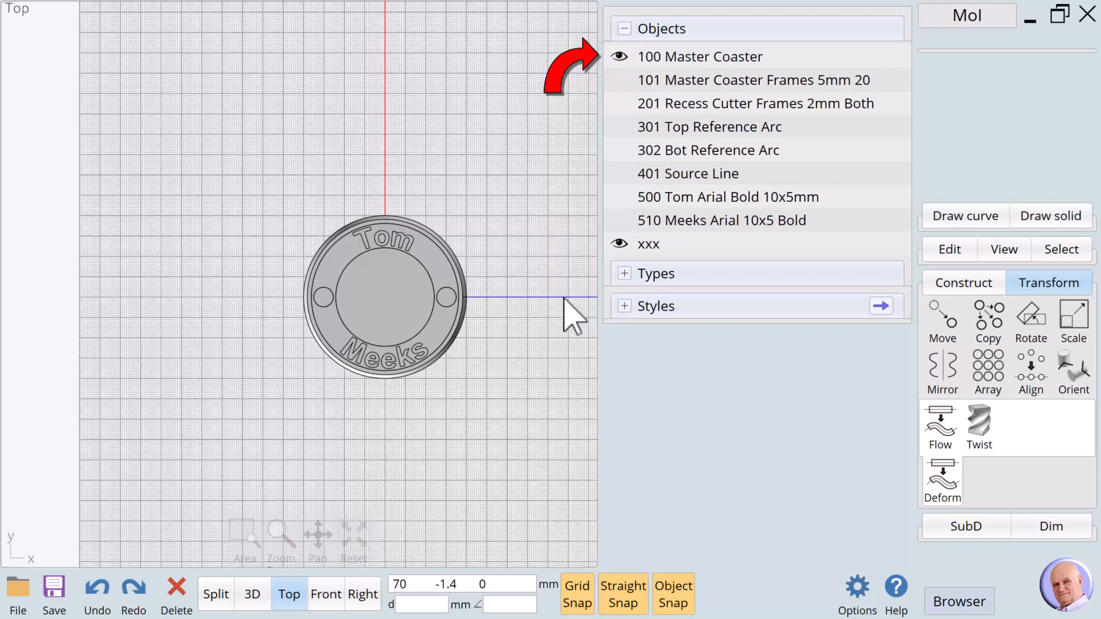
click(503, 215)
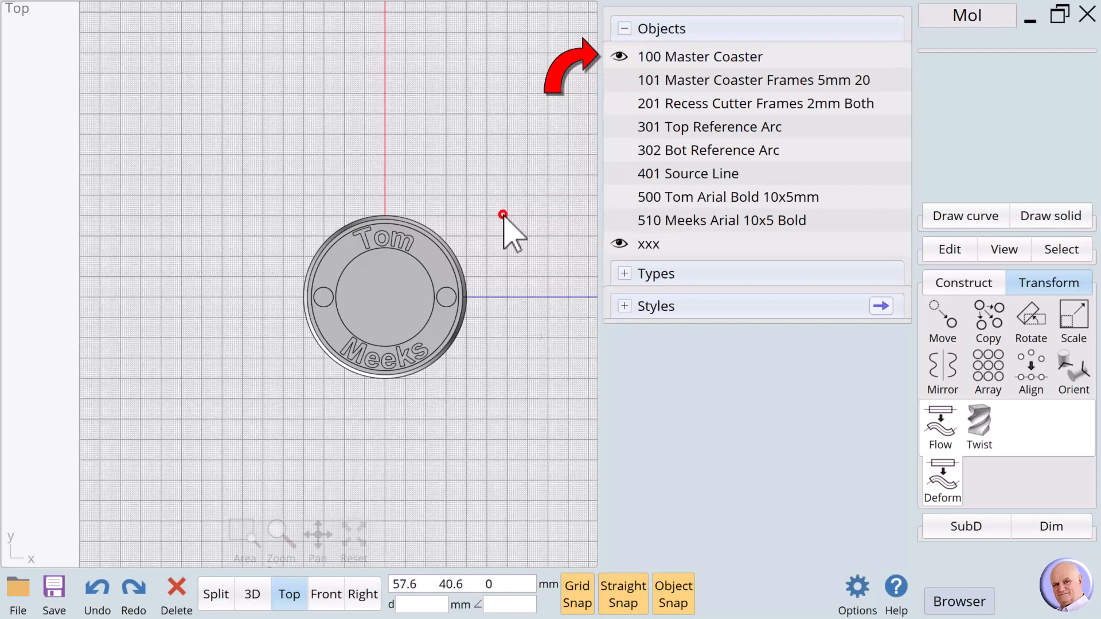
- Duplicate the coaster disc with copy and paste
click(393, 301)
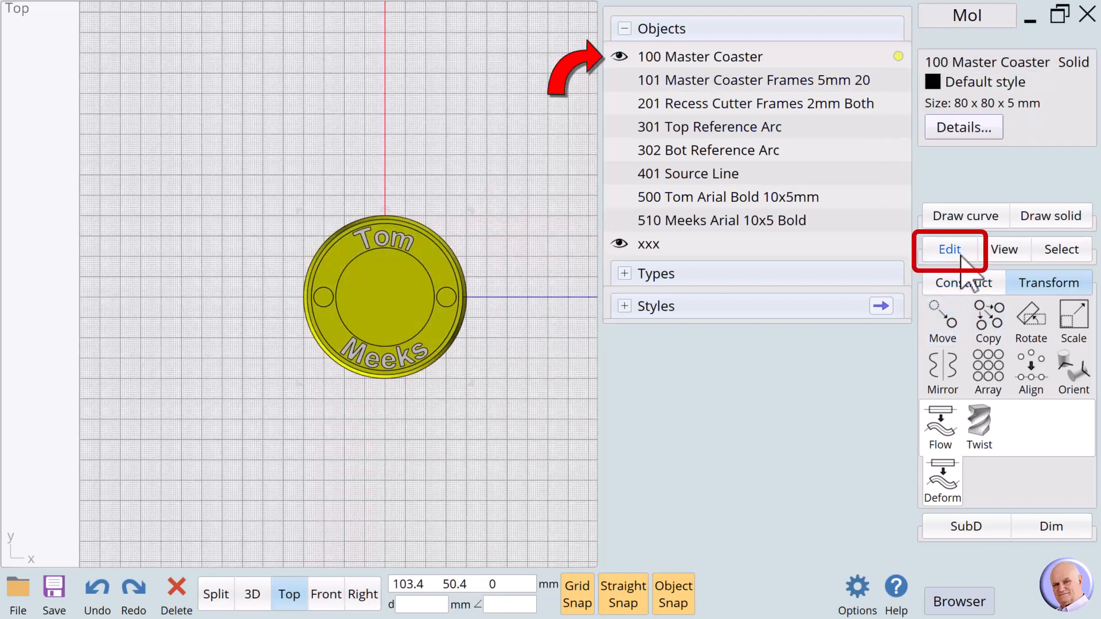
click(957, 249)
click(1049, 352)
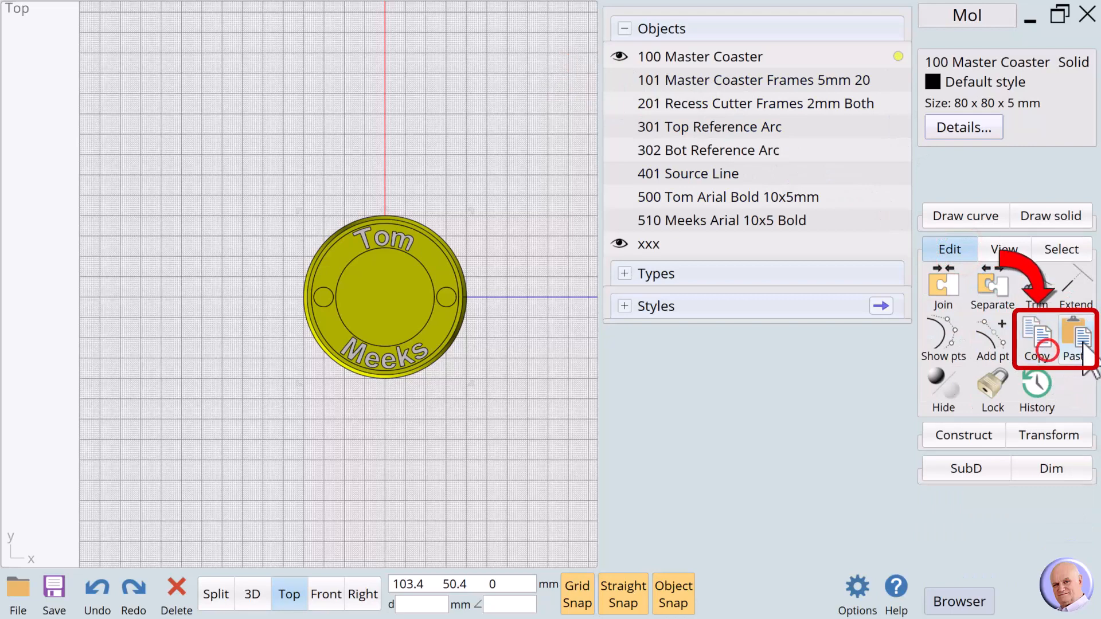
click(1075, 339)
- Rename the pasted copy to 000 followed by the full name and 'Coaster'
click(937, 63)
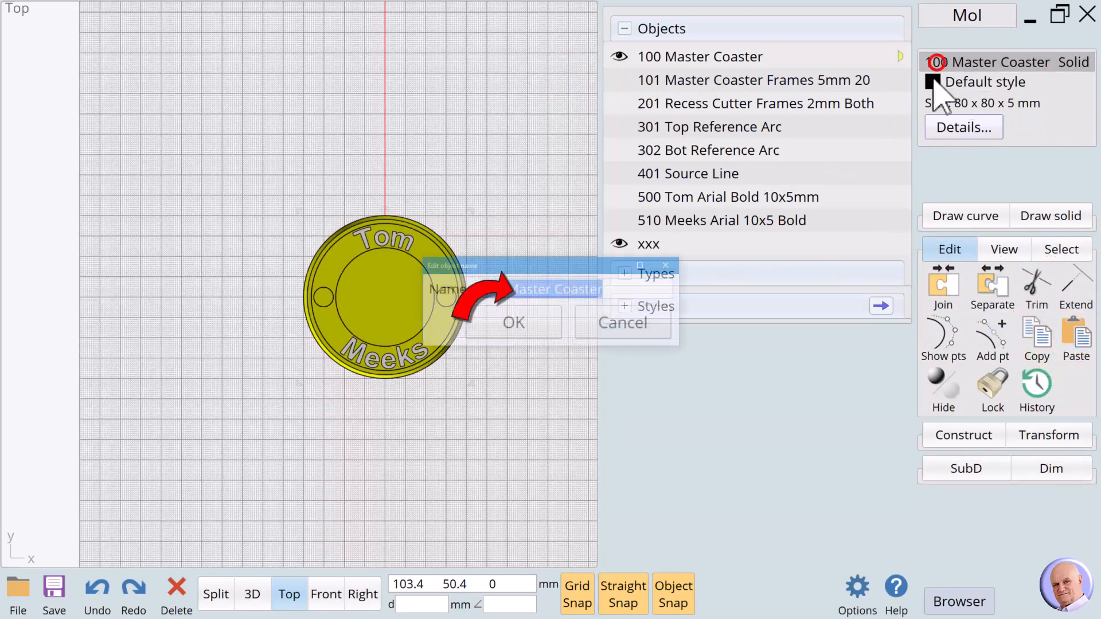
drag(485, 290, 480, 288)
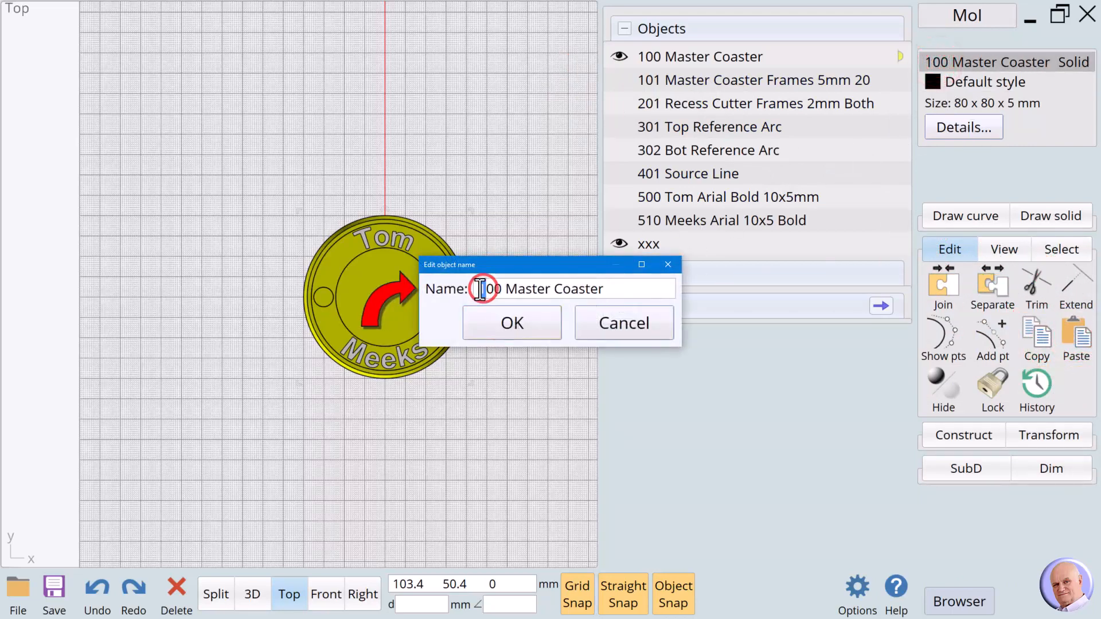
drag(603, 291, 431, 267)
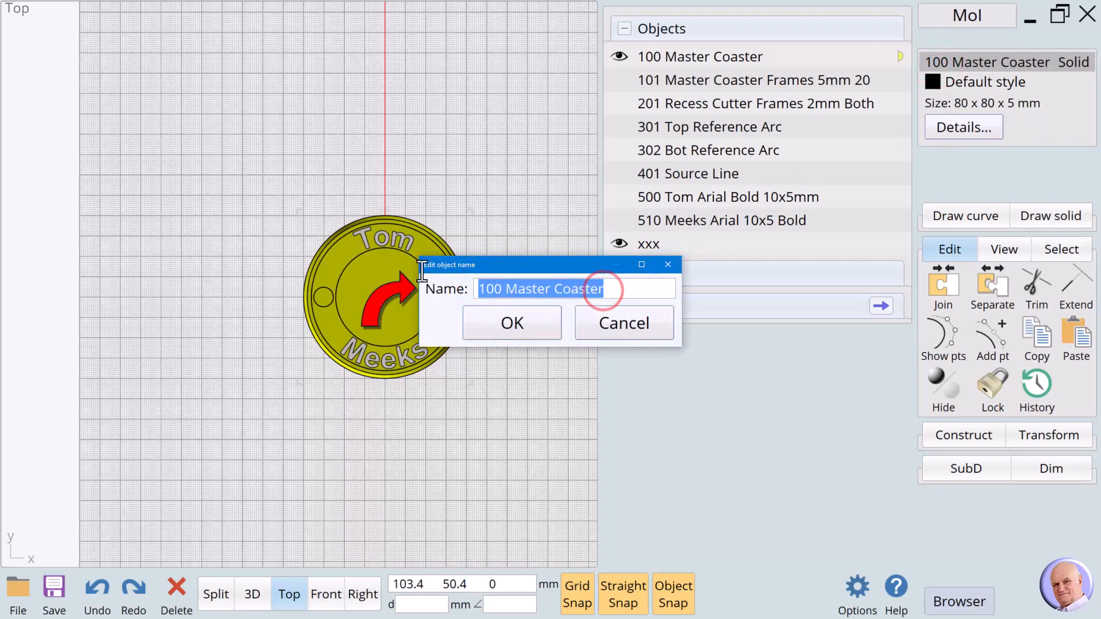
text(000)
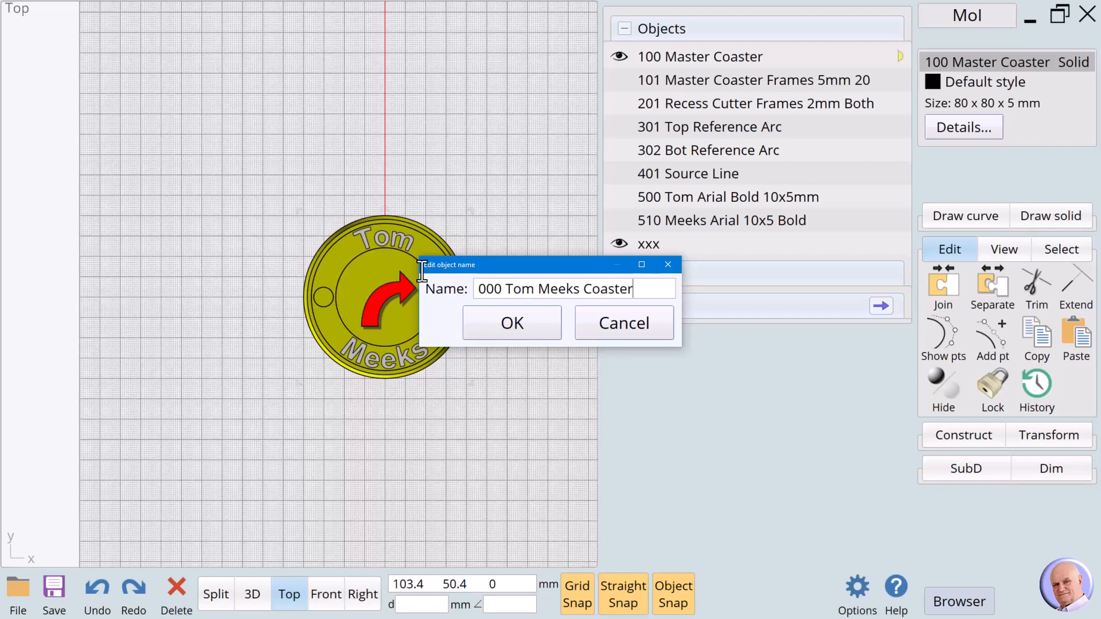
click(525, 325)
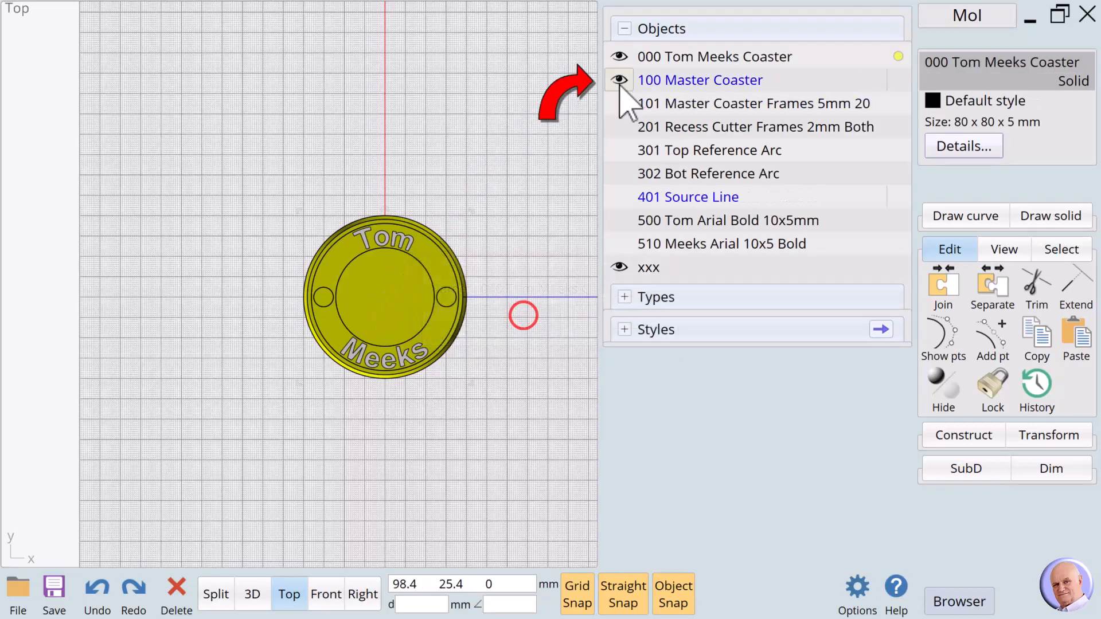
- Boolean-union the 000 coaster copy with the curved lettering and check it in the 3D view
click(524, 140)
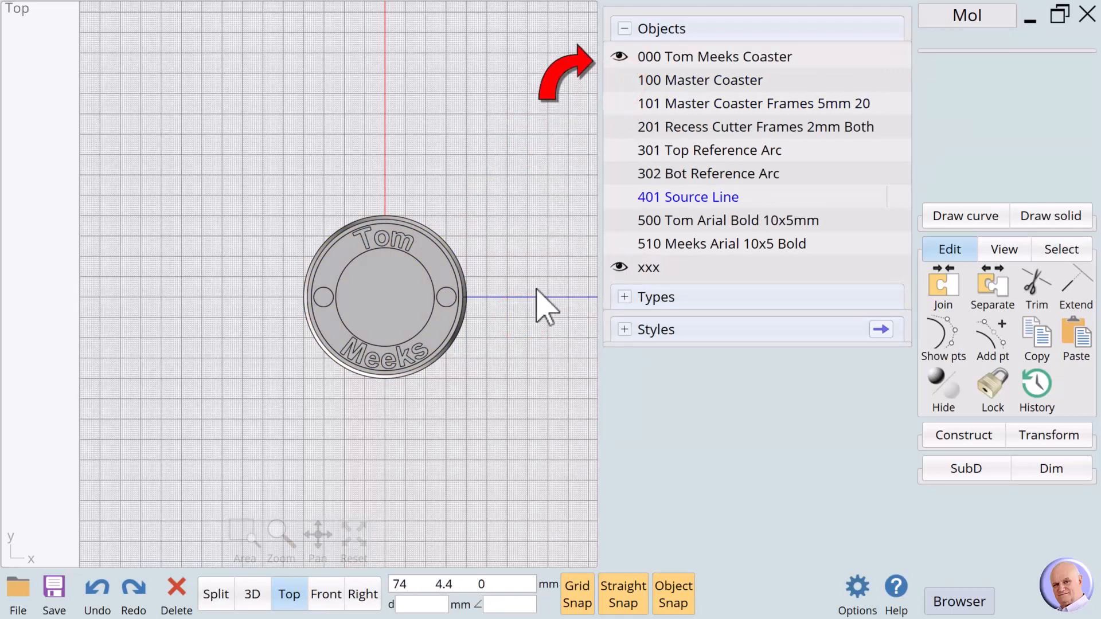
click(392, 286)
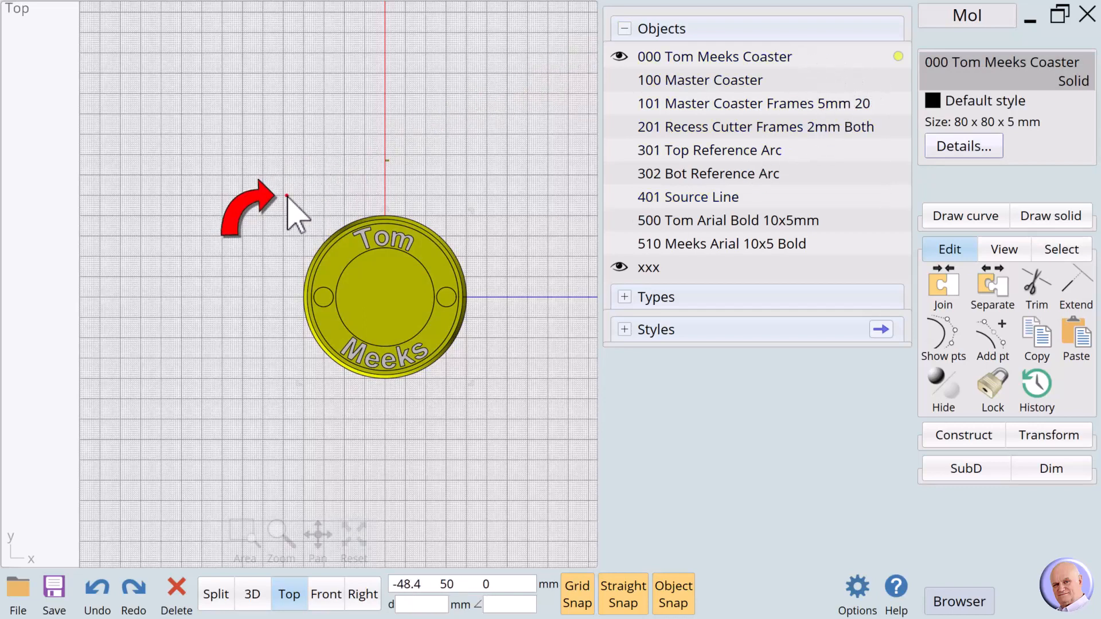
drag(287, 196, 483, 419)
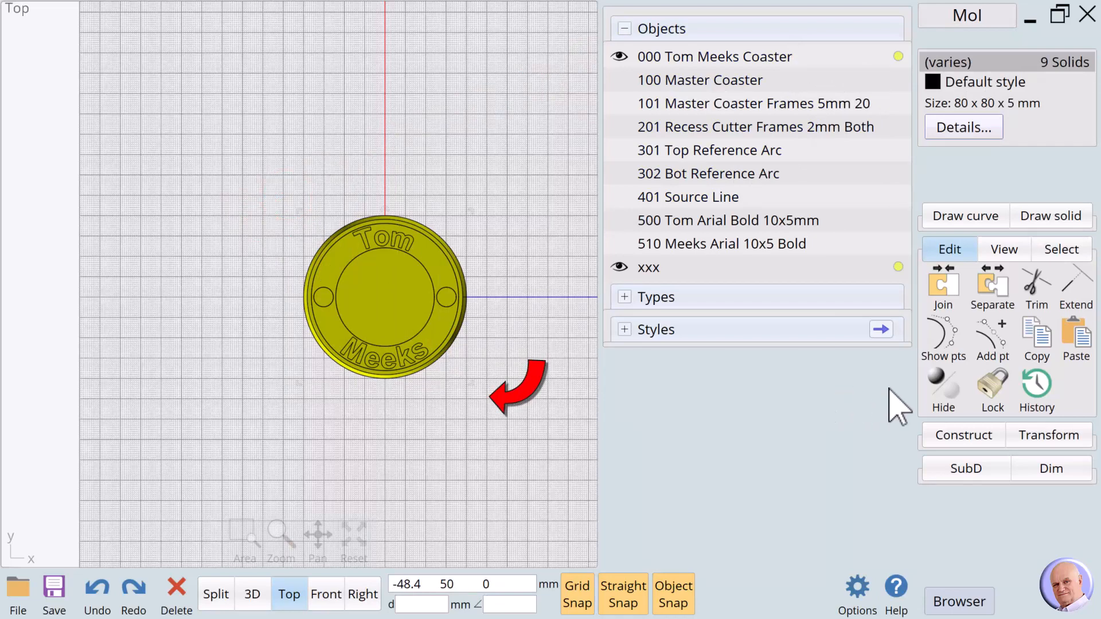
click(947, 439)
click(952, 330)
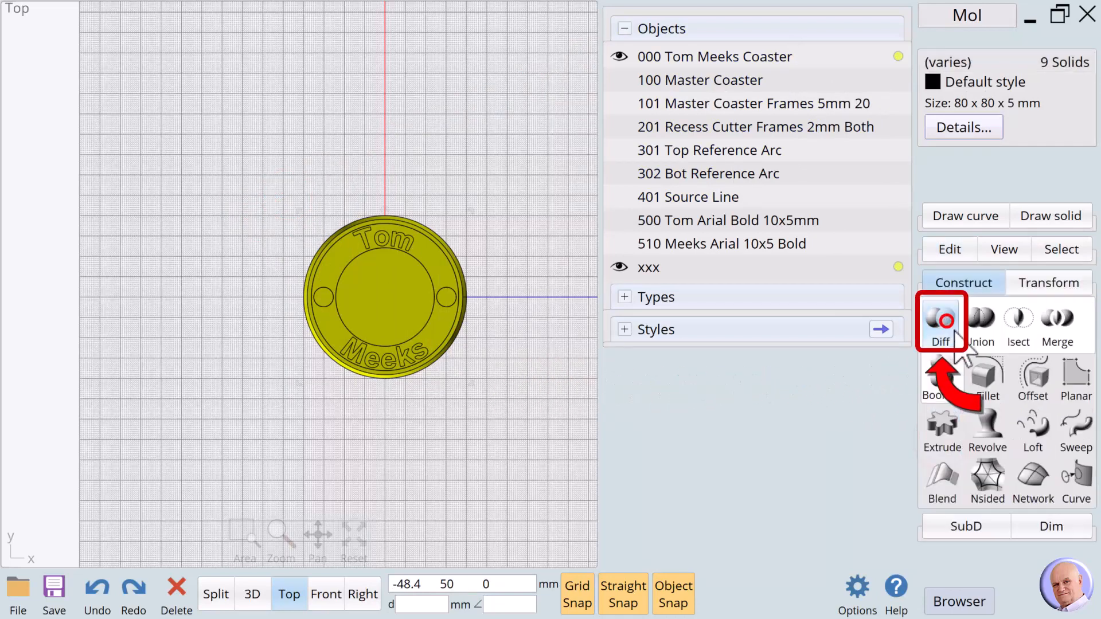
click(979, 321)
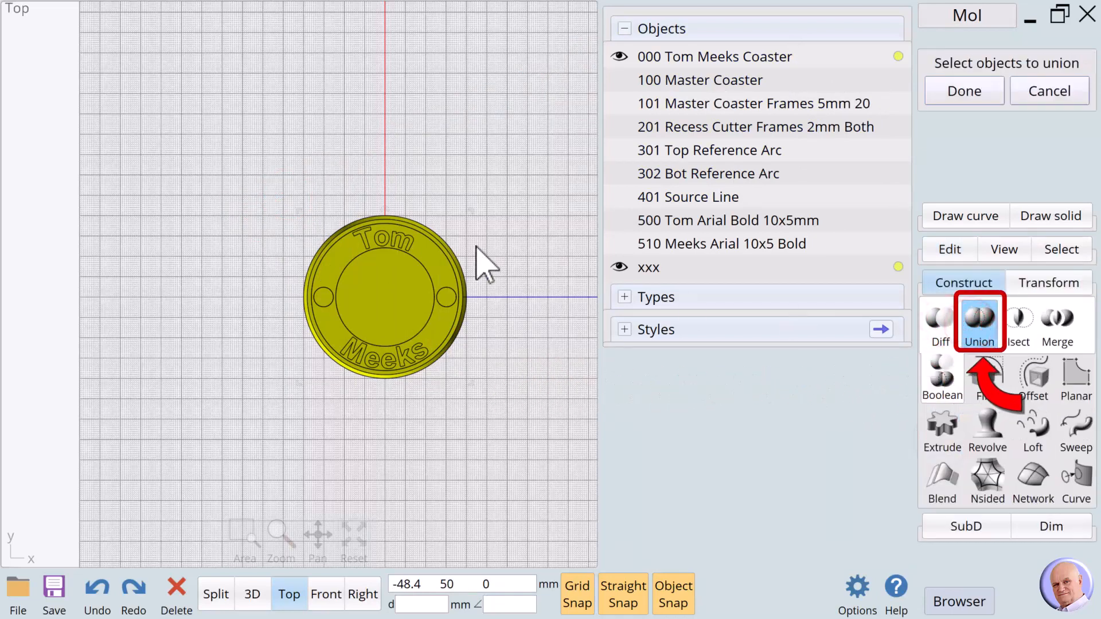
key(Return)
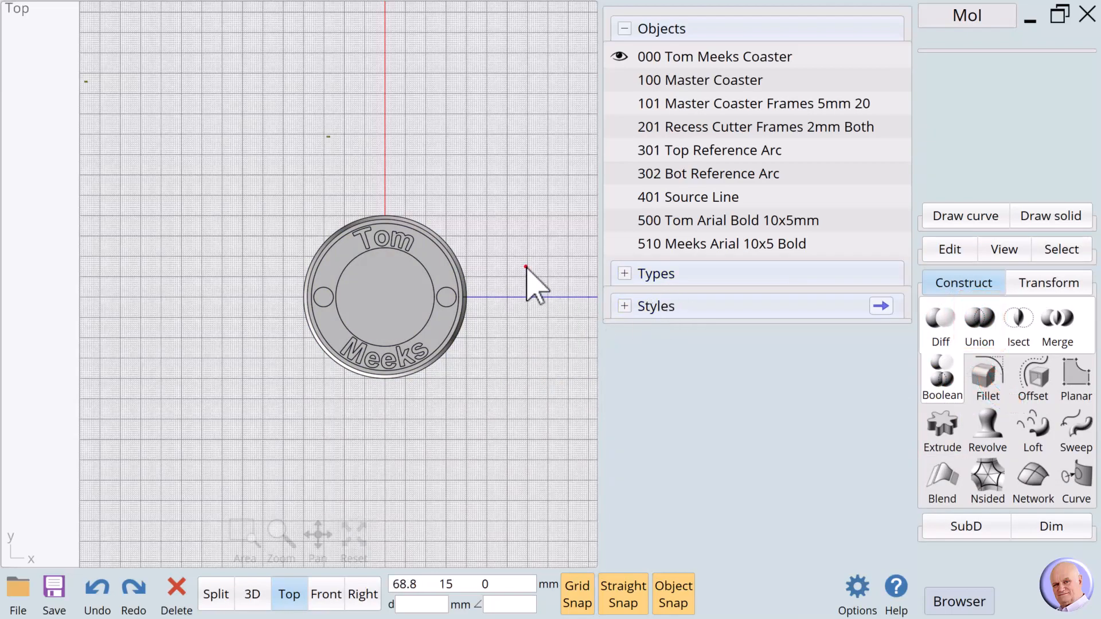
click(252, 594)
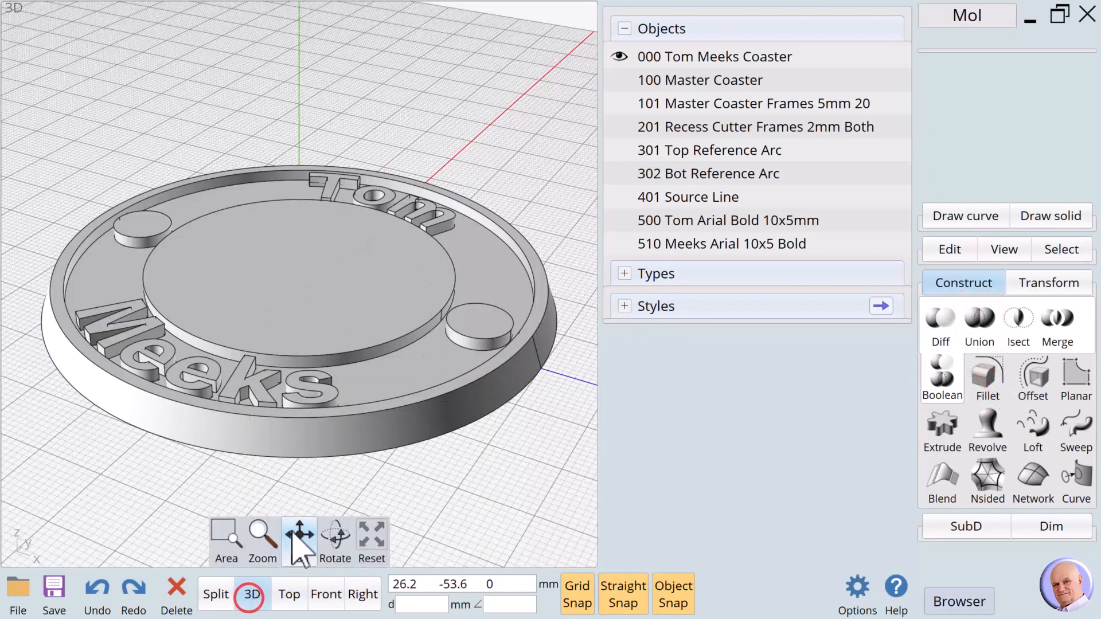
mouse_move(334, 536)
mouse_down()
mouse_move(340, 551)
mouse_move(301, 536)
mouse_move(334, 536)
mouse_up()
scroll(329, 546, down, 2)
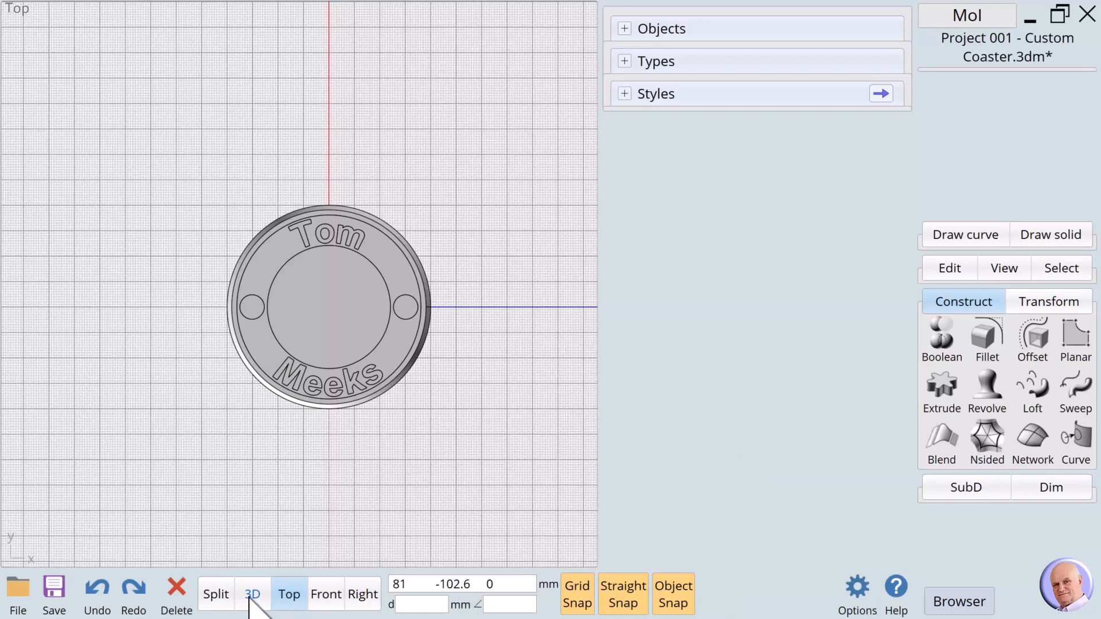
- Save as OpenNURBS 3DM 'Project 001 - Custom Coaster.3dm', replacing the existing file
click(53, 590)
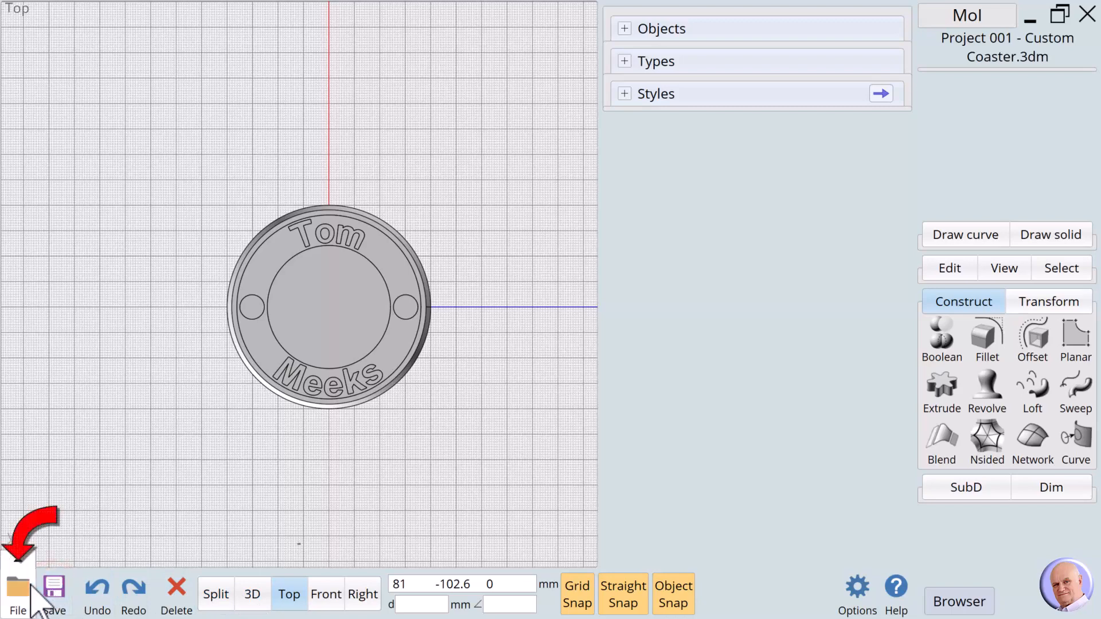
click(31, 588)
click(67, 522)
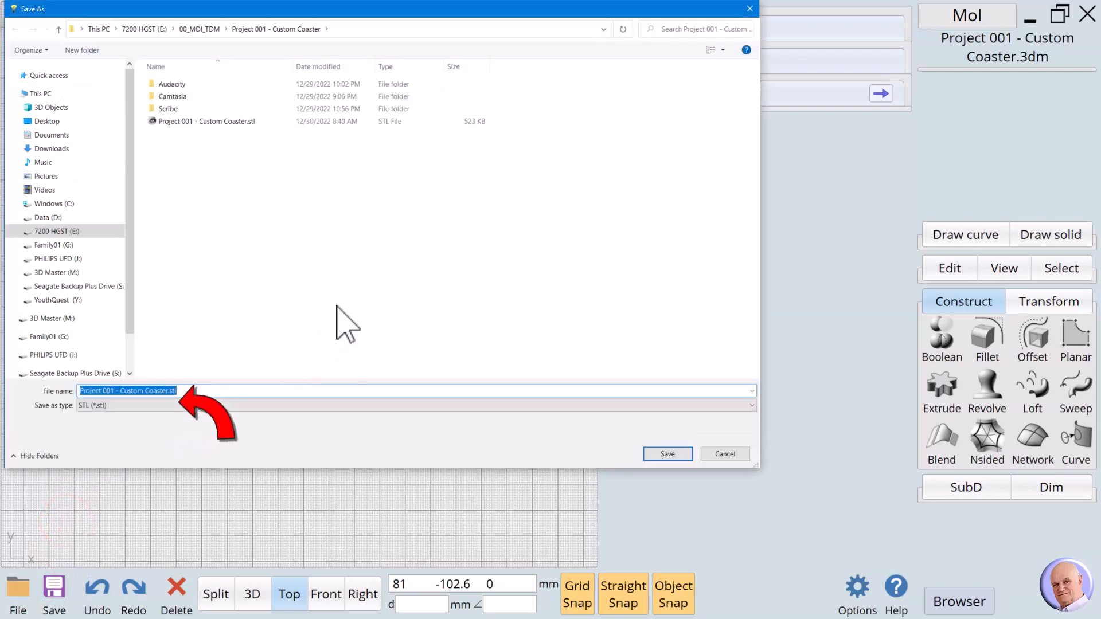
click(148, 406)
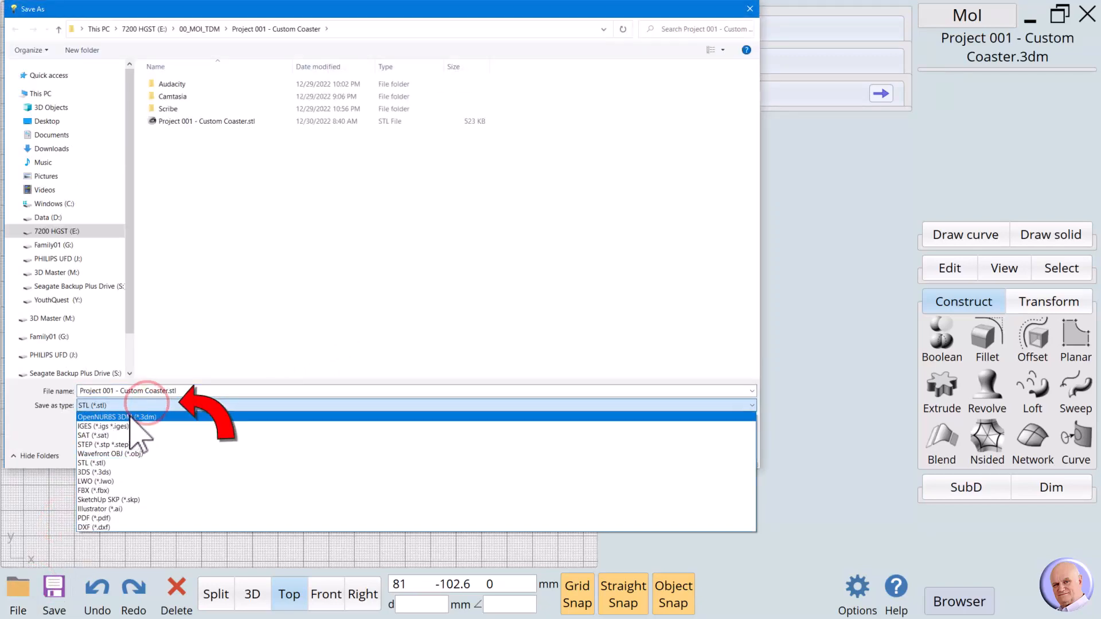
click(142, 417)
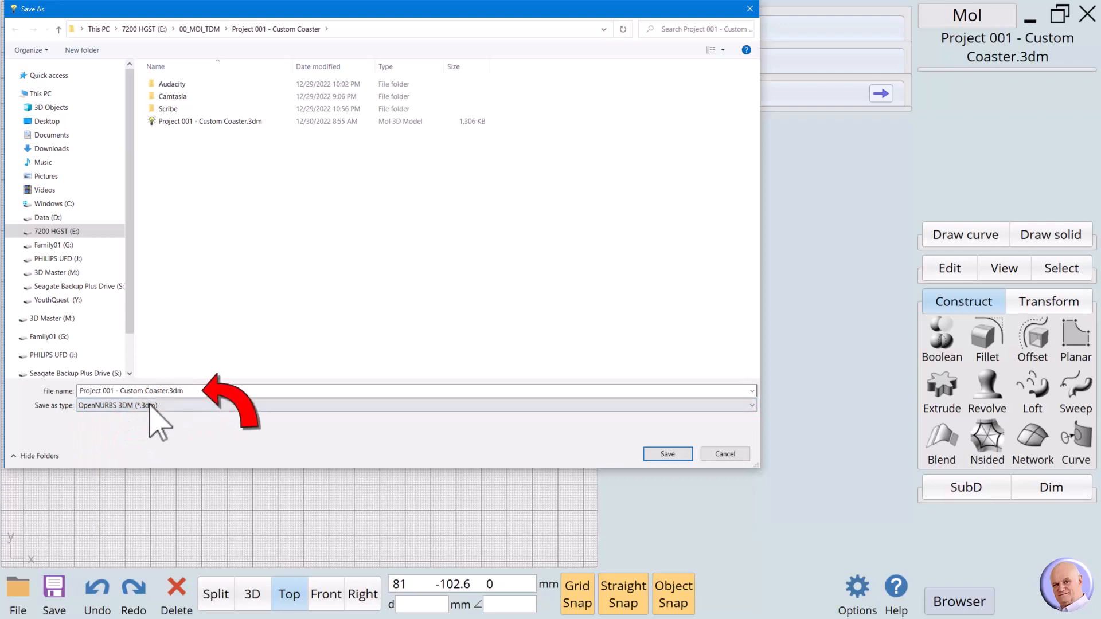
click(671, 453)
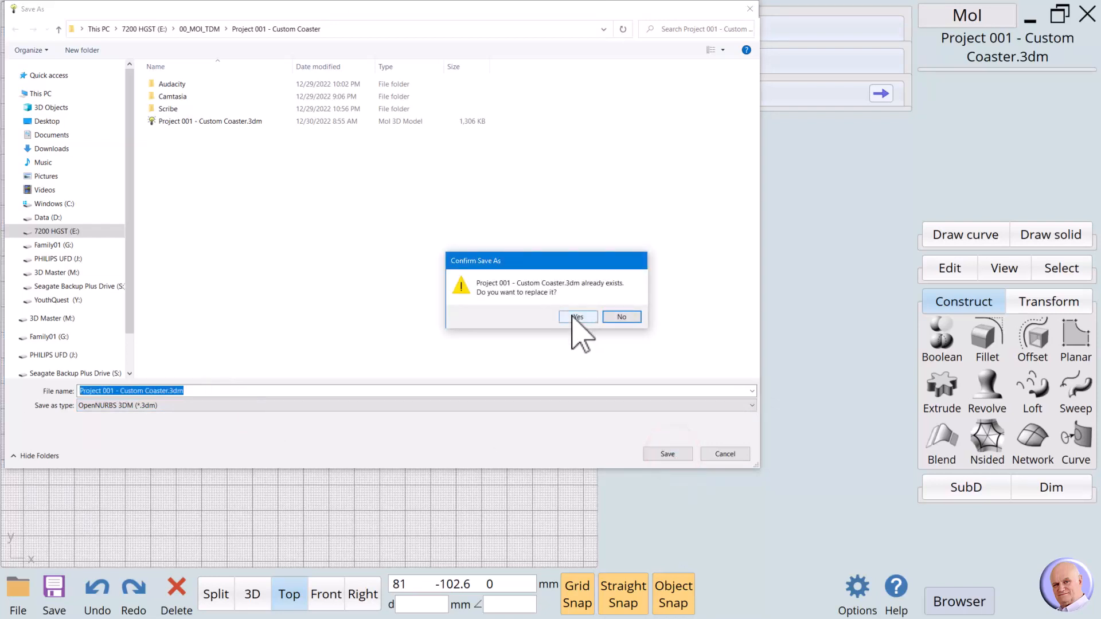
click(573, 316)
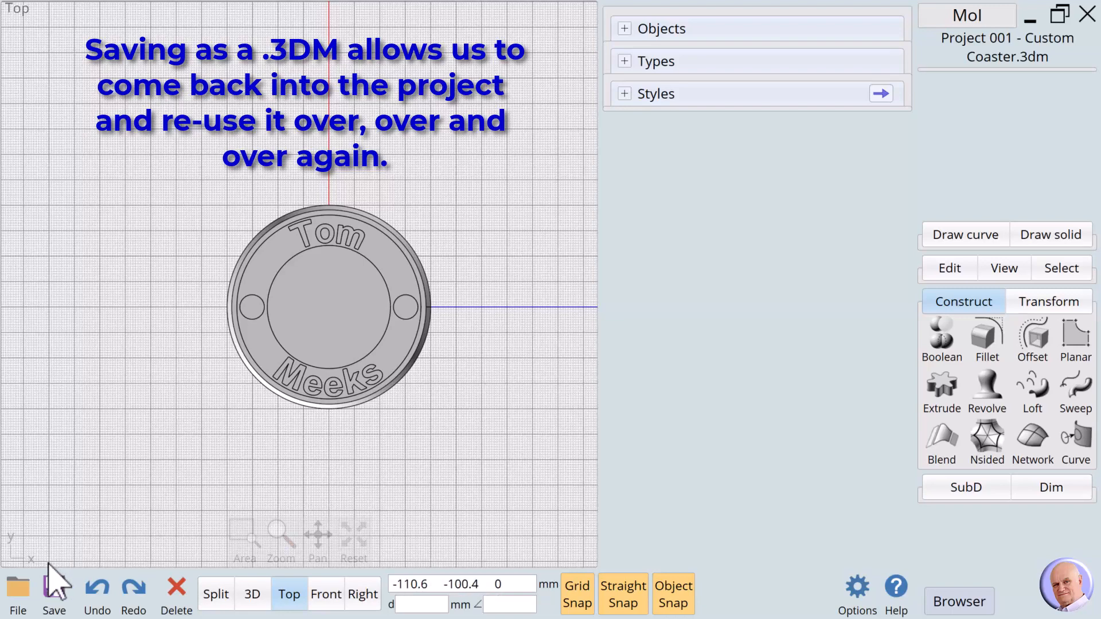
click(16, 593)
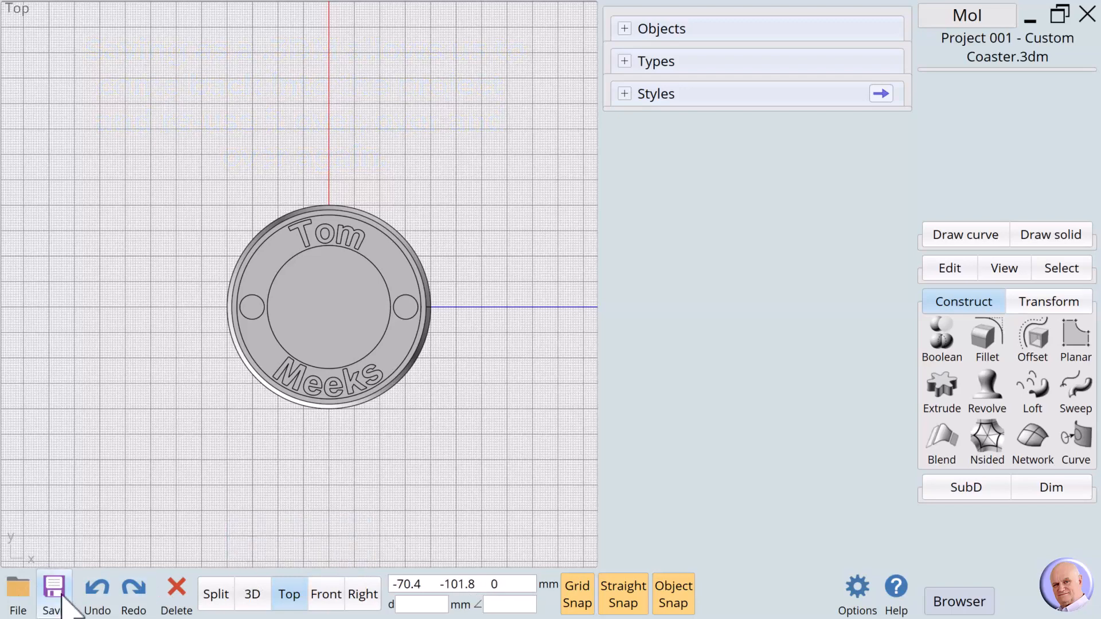
mouse_move(354, 539)
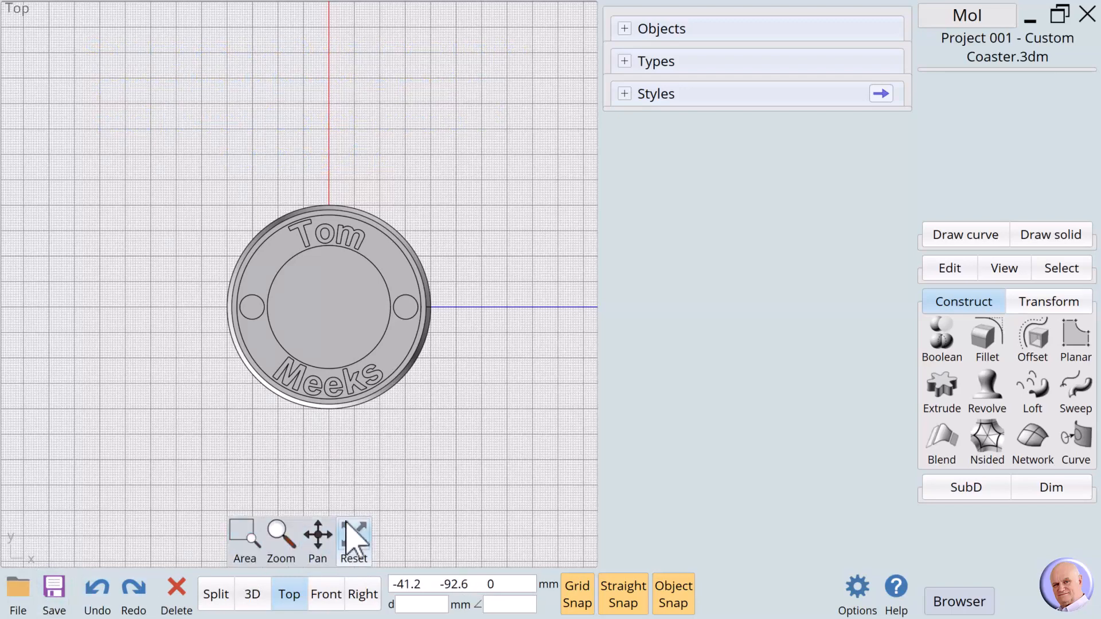
- Orbit the 3D view to the underside and select the coaster's flat bottom face
click(252, 596)
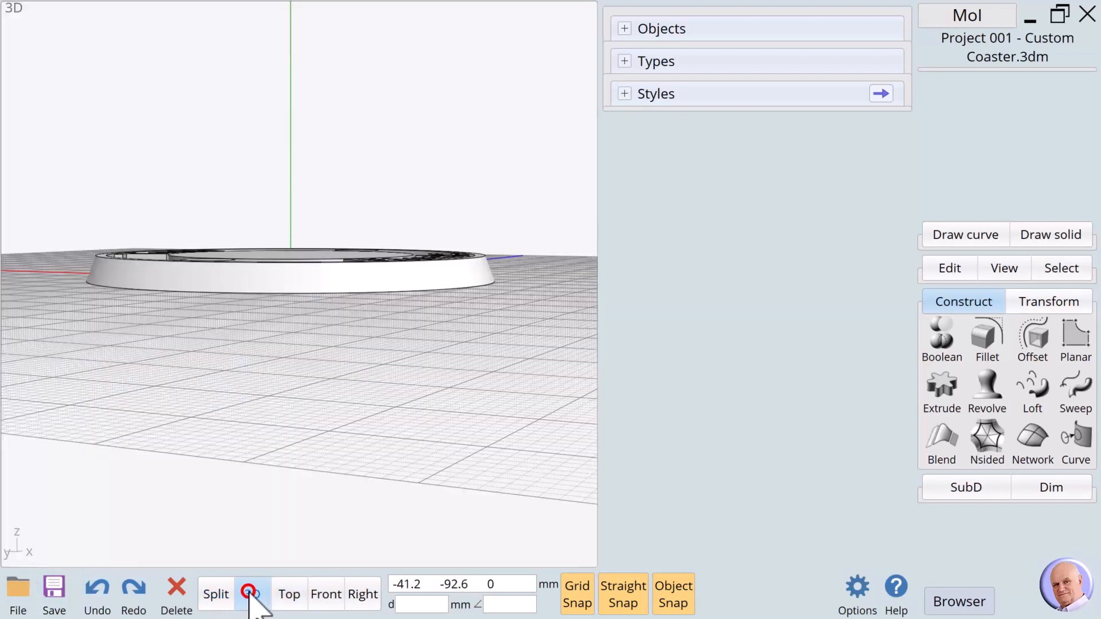
mouse_move(367, 508)
drag(342, 544, 340, 549)
click(361, 273)
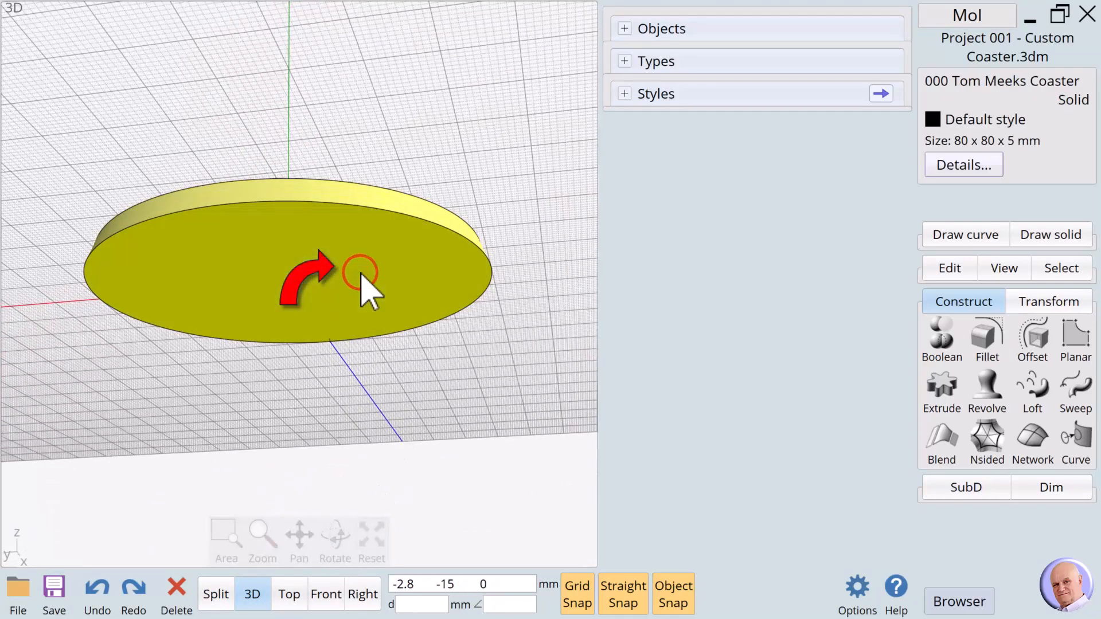
click(360, 274)
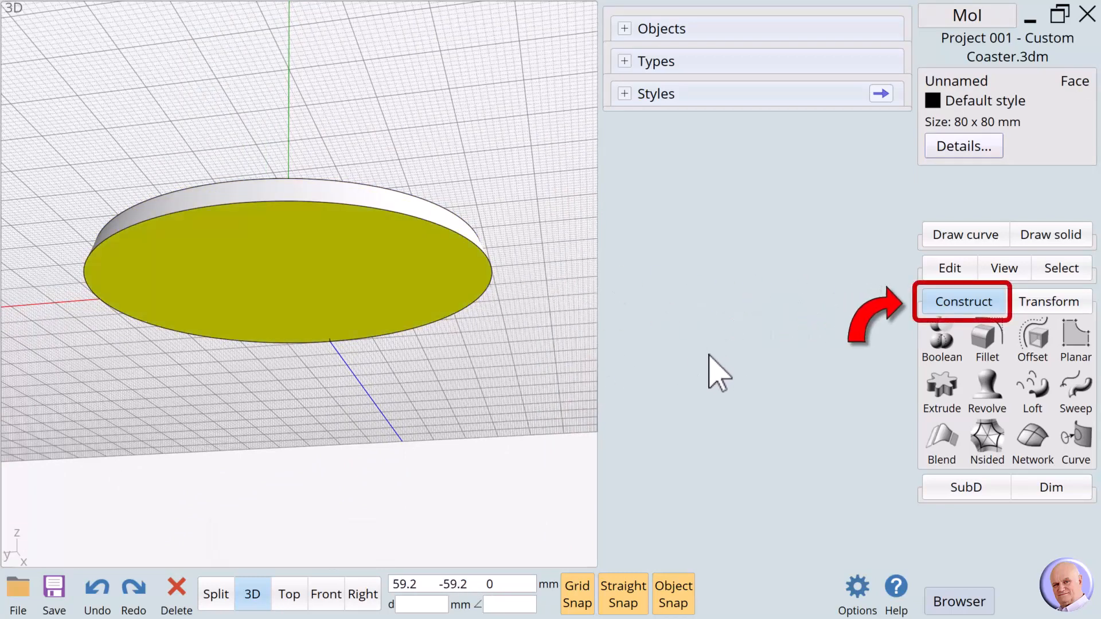
- Chamfer the bottom face's edge with a distance of 0.8 mm
click(968, 304)
click(968, 307)
click(974, 338)
click(984, 342)
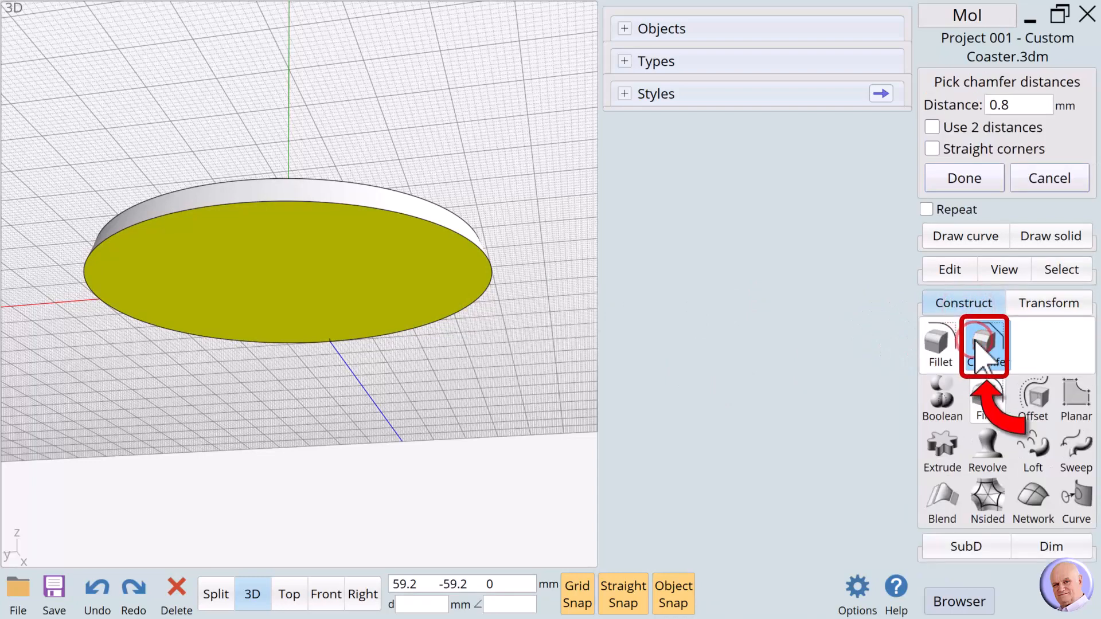
click(1003, 104)
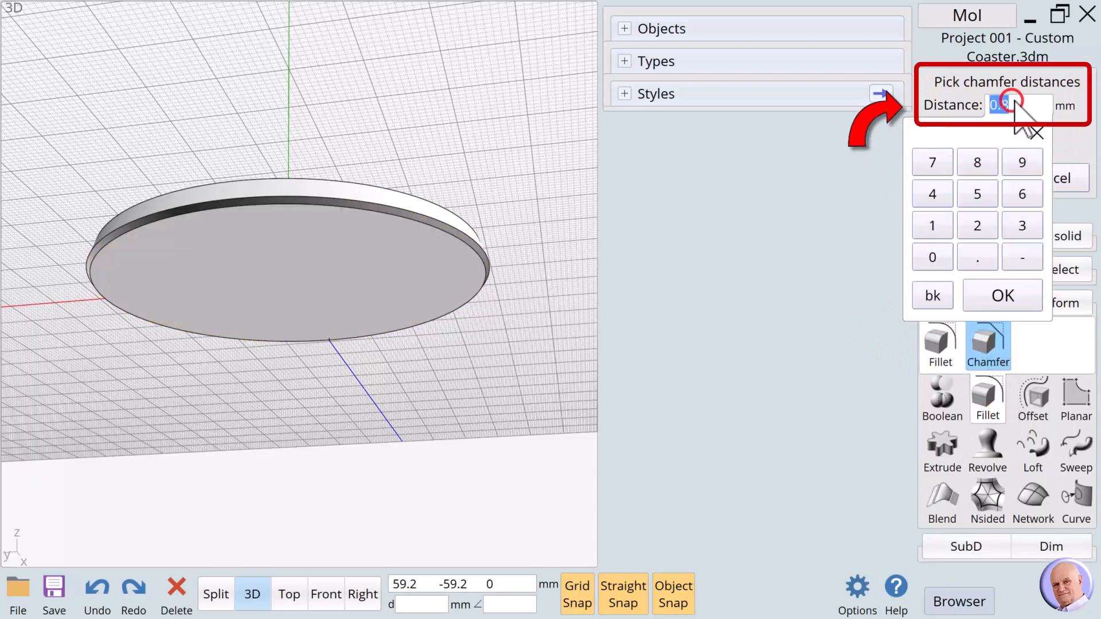
click(972, 257)
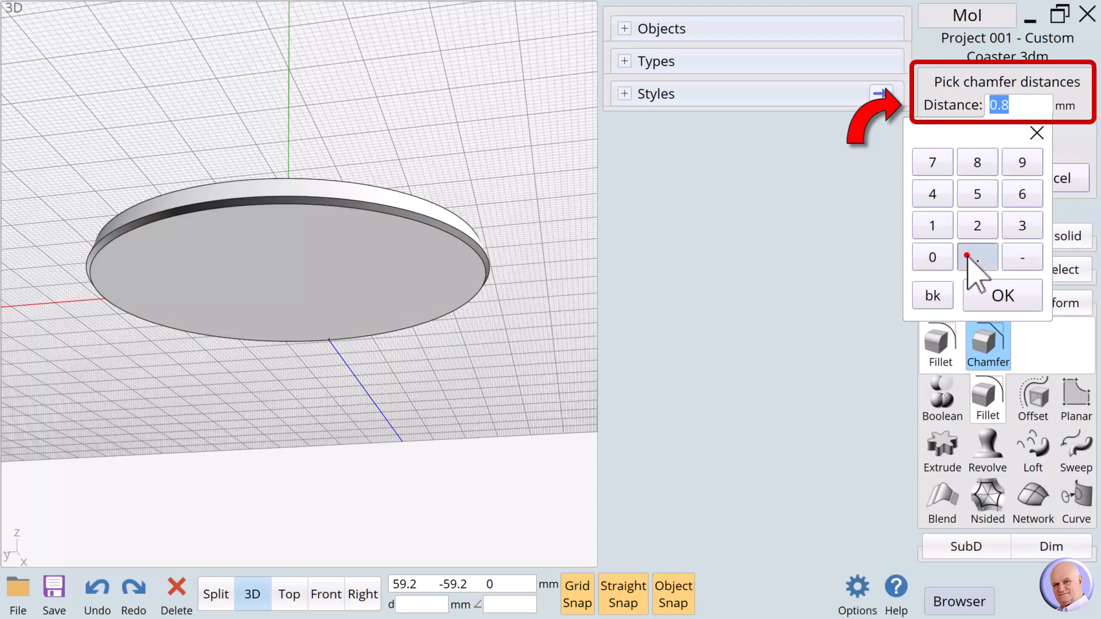
click(982, 163)
click(1001, 295)
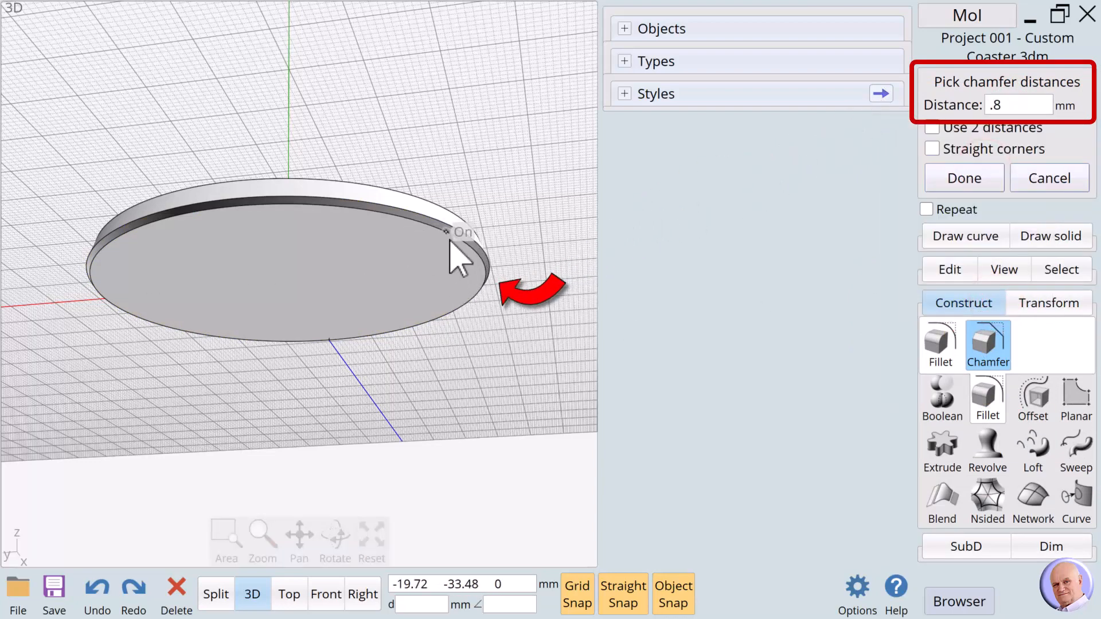
click(959, 174)
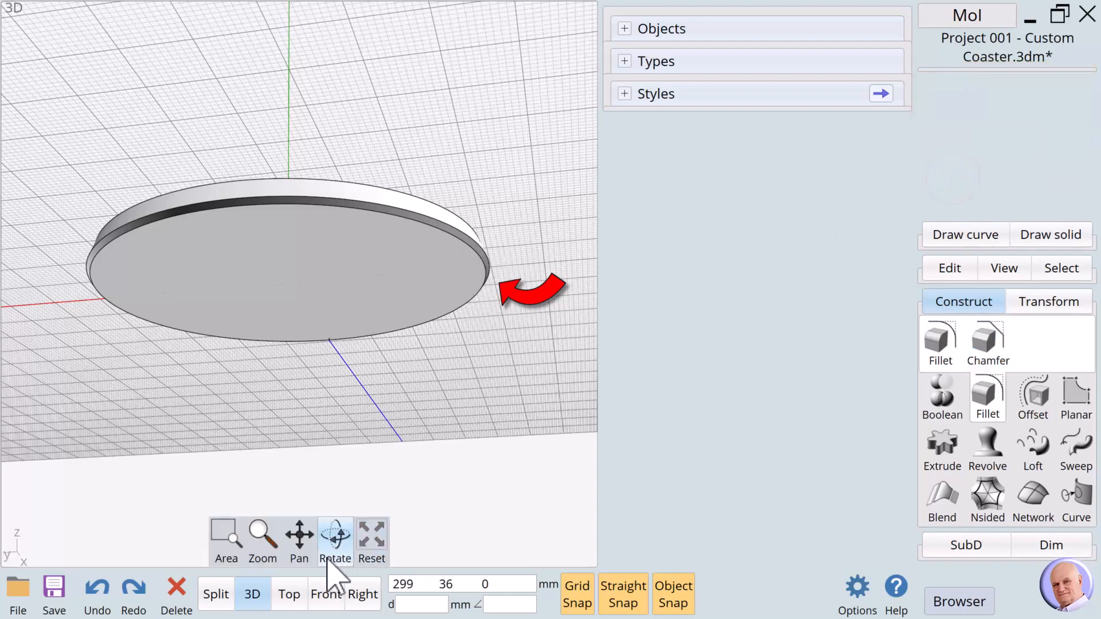
- Inspect the chamfer from above and side-on, then return to the perspective view
drag(334, 552, 333, 537)
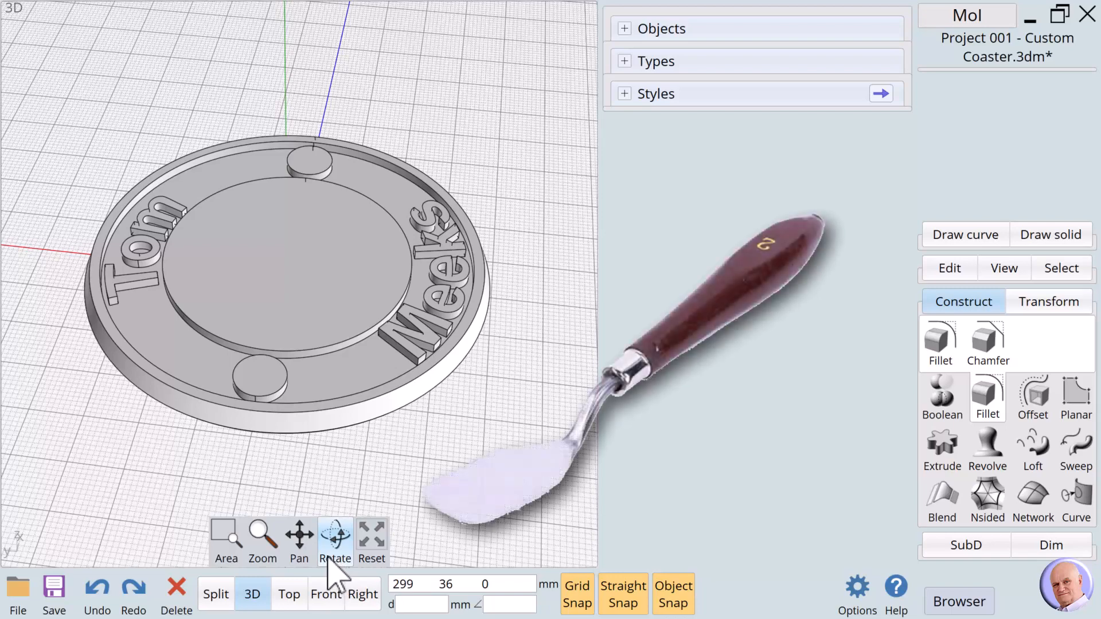
drag(337, 547, 336, 562)
click(320, 592)
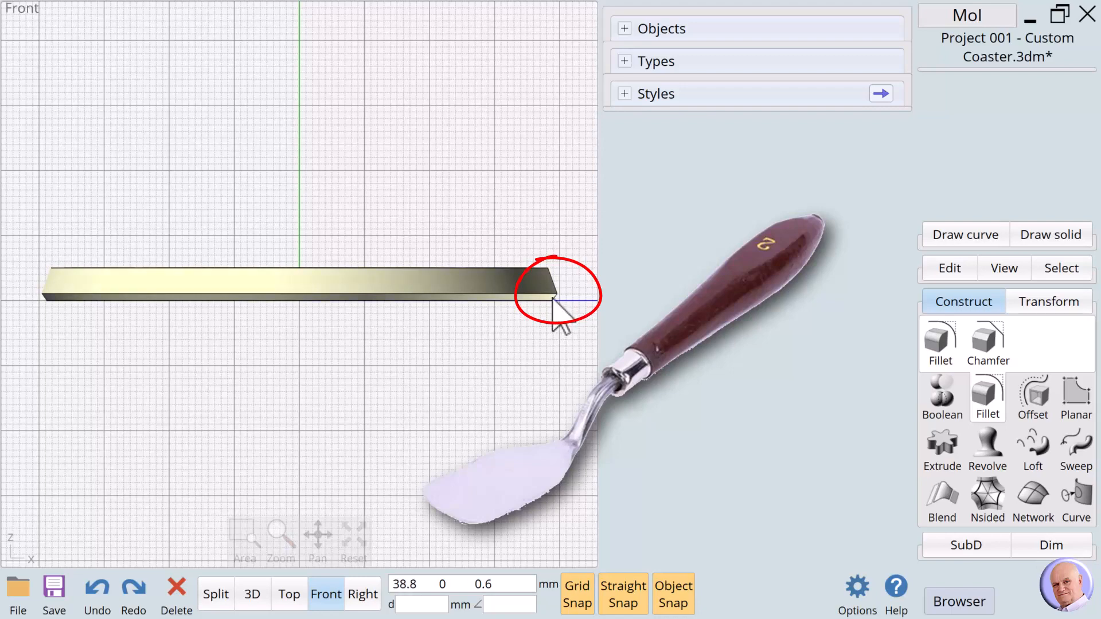
scroll(570, 298, up, 3)
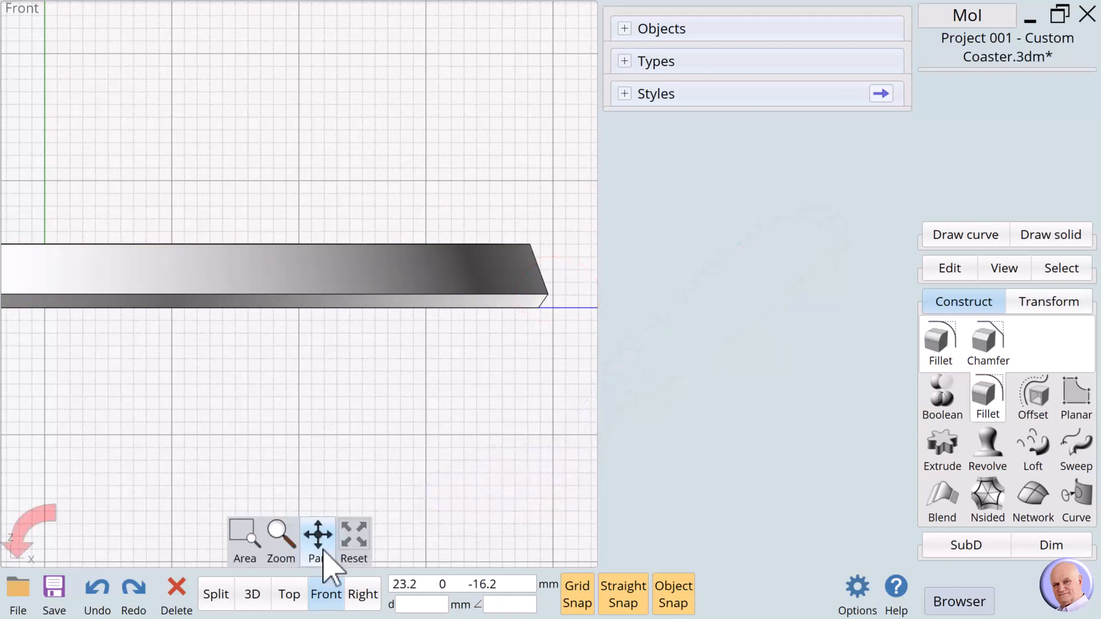
click(253, 594)
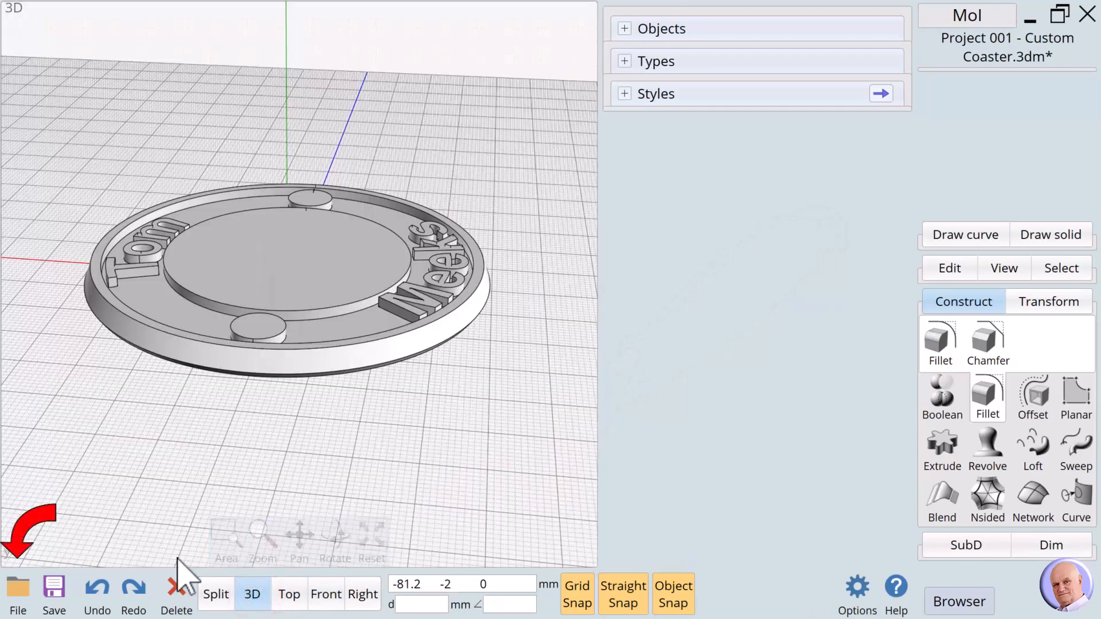
- Save the coaster as STL type, overwriting the existing 'Project 001 - Custom Coaster.stl'
click(18, 599)
click(81, 523)
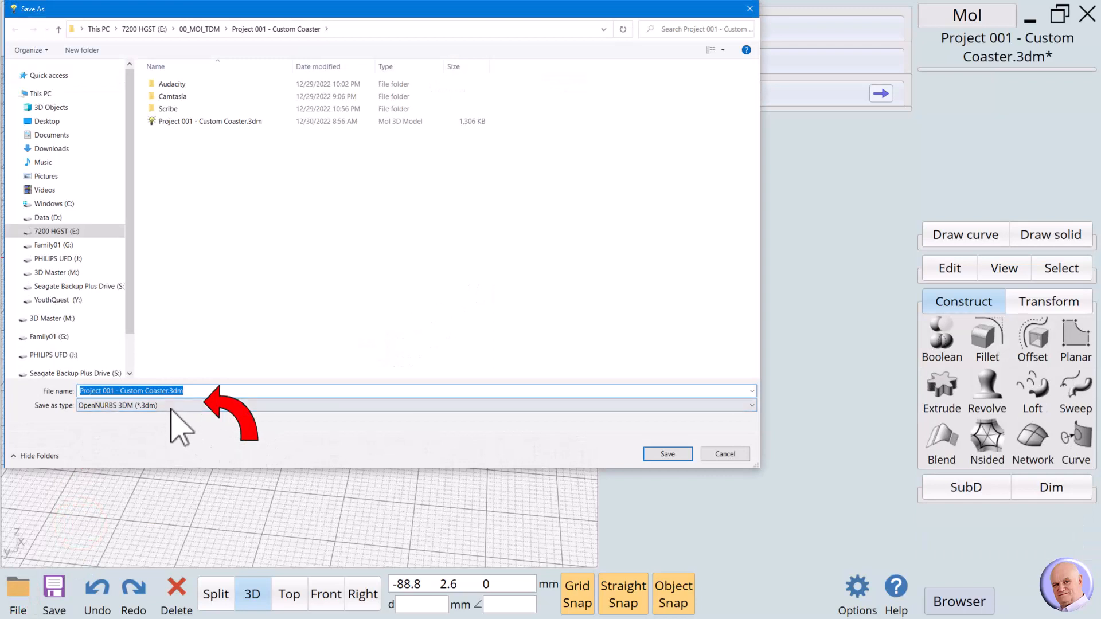
click(172, 405)
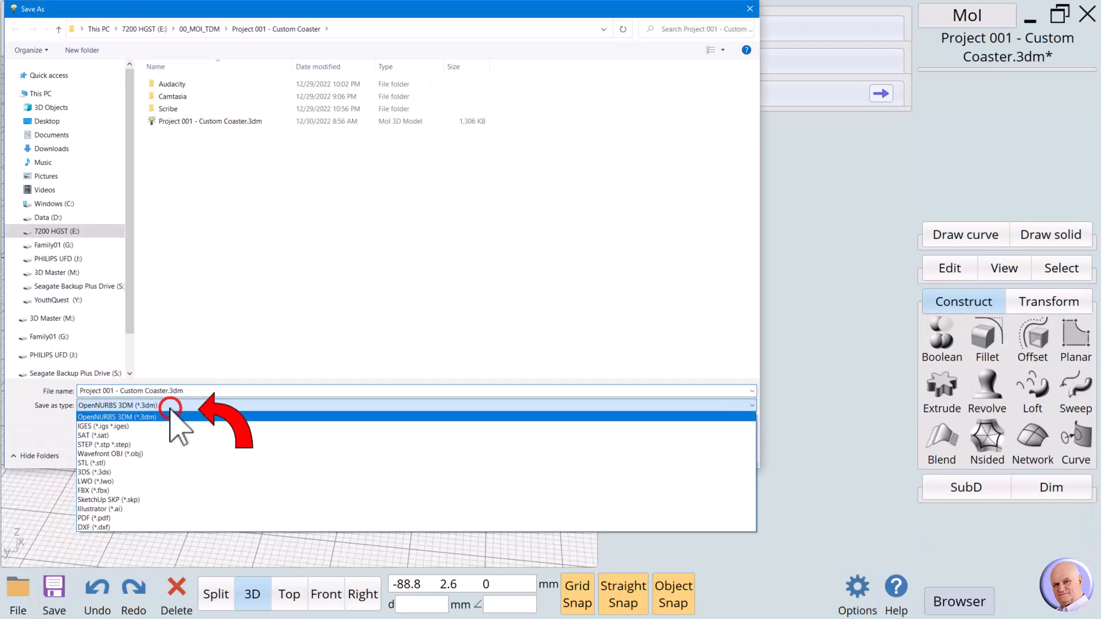
click(90, 463)
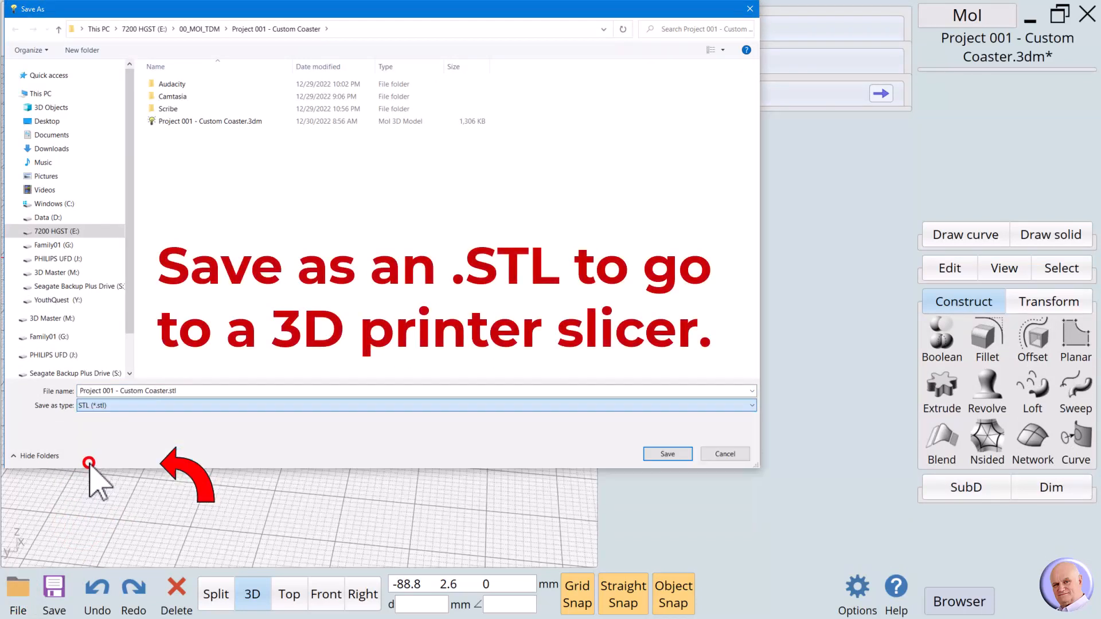
click(185, 390)
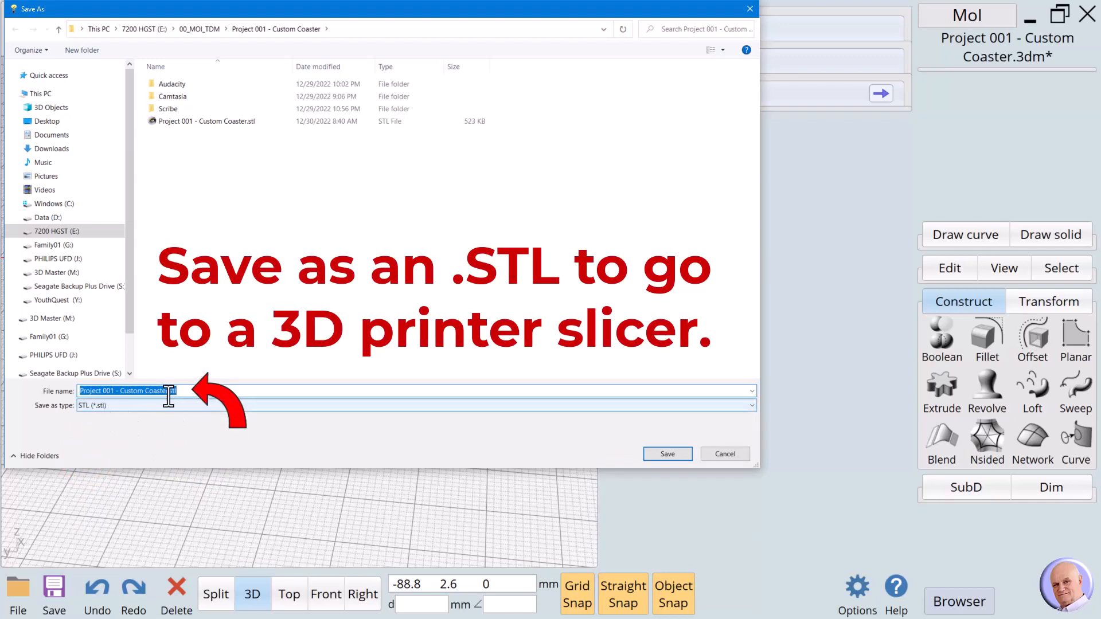
click(672, 454)
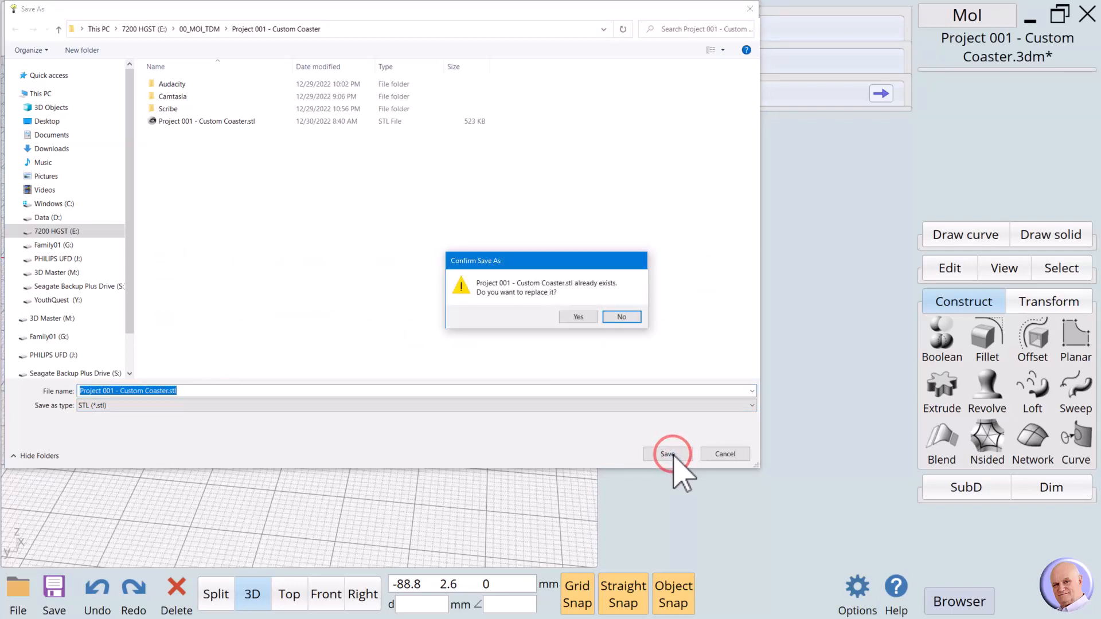
click(577, 319)
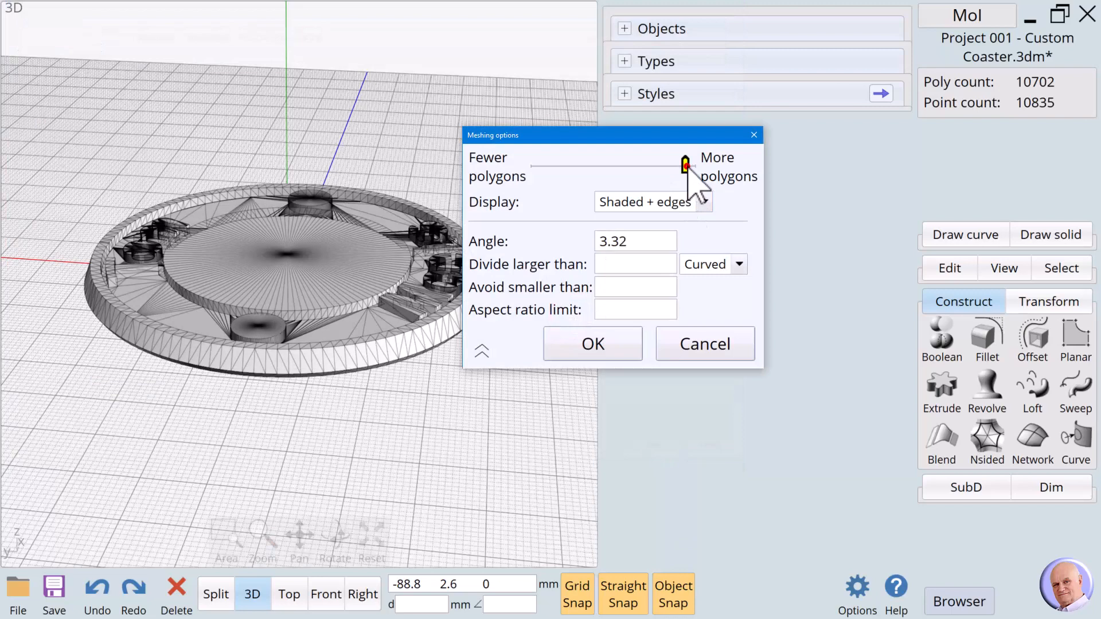
- Set the STL mesh to the densest setting, angle 3 with 10702 polygons, and accept
mouse_move(687, 166)
mouse_down()
mouse_move(593, 166)
mouse_move(685, 167)
mouse_up()
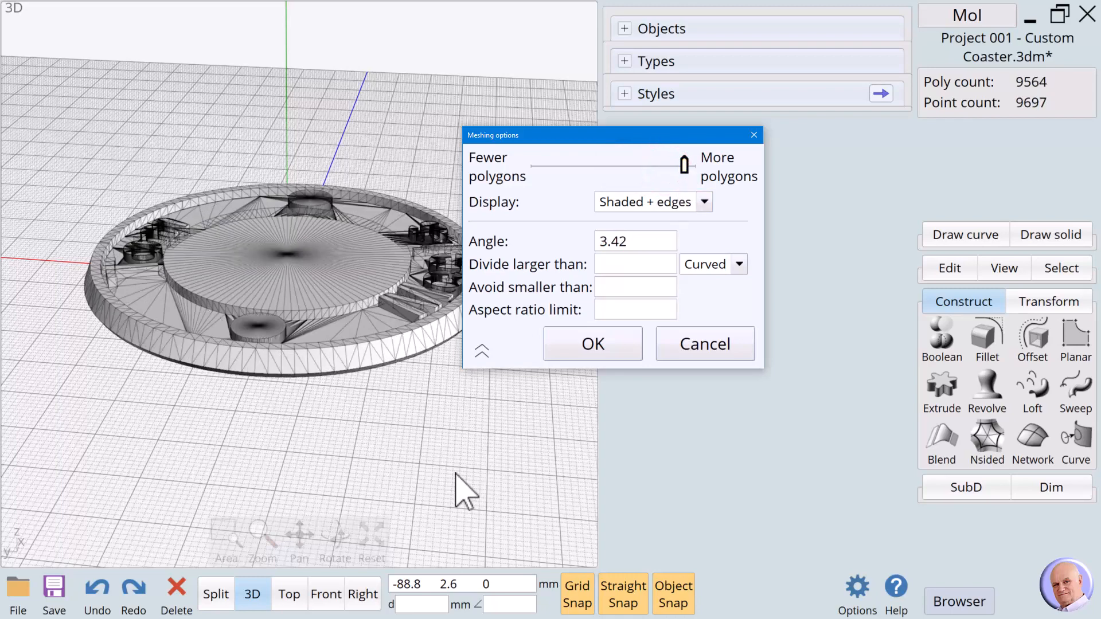
drag(336, 533, 335, 525)
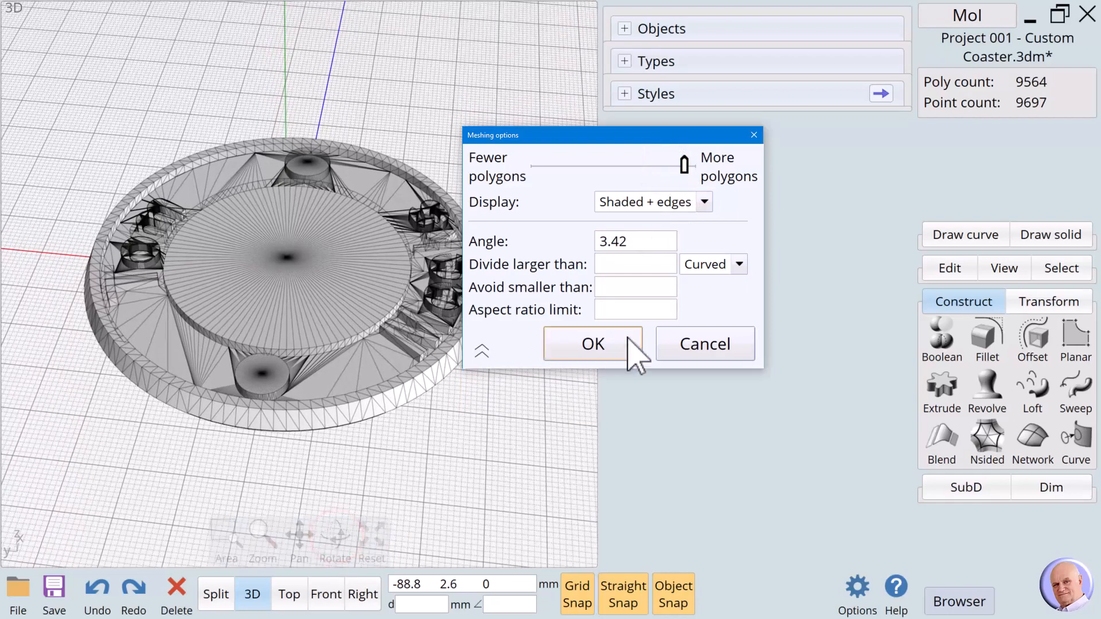
drag(686, 168, 714, 183)
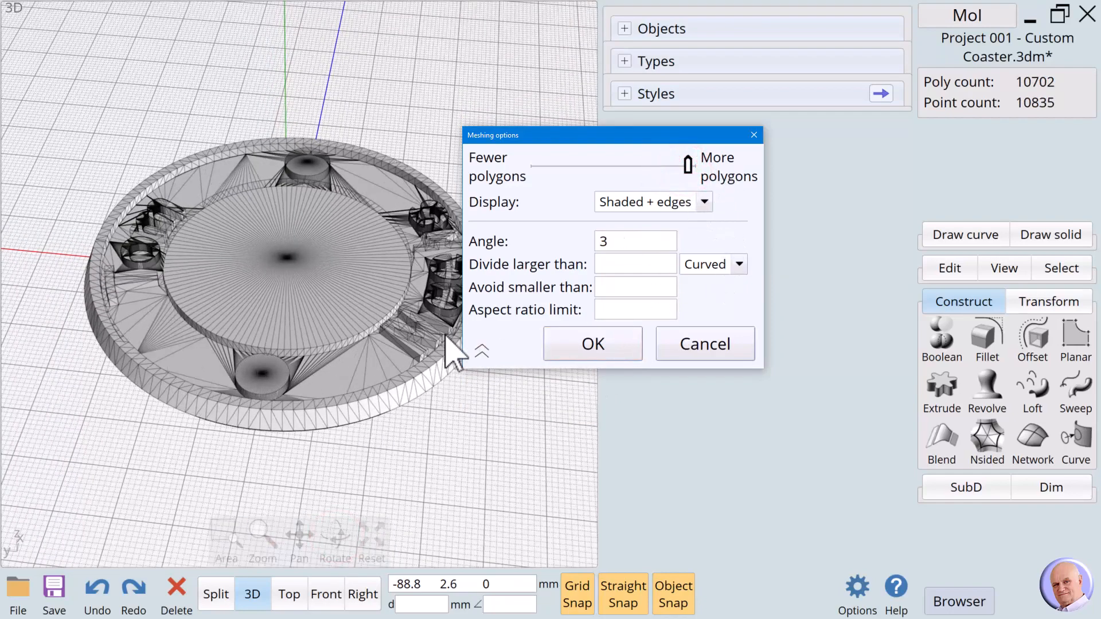
click(570, 344)
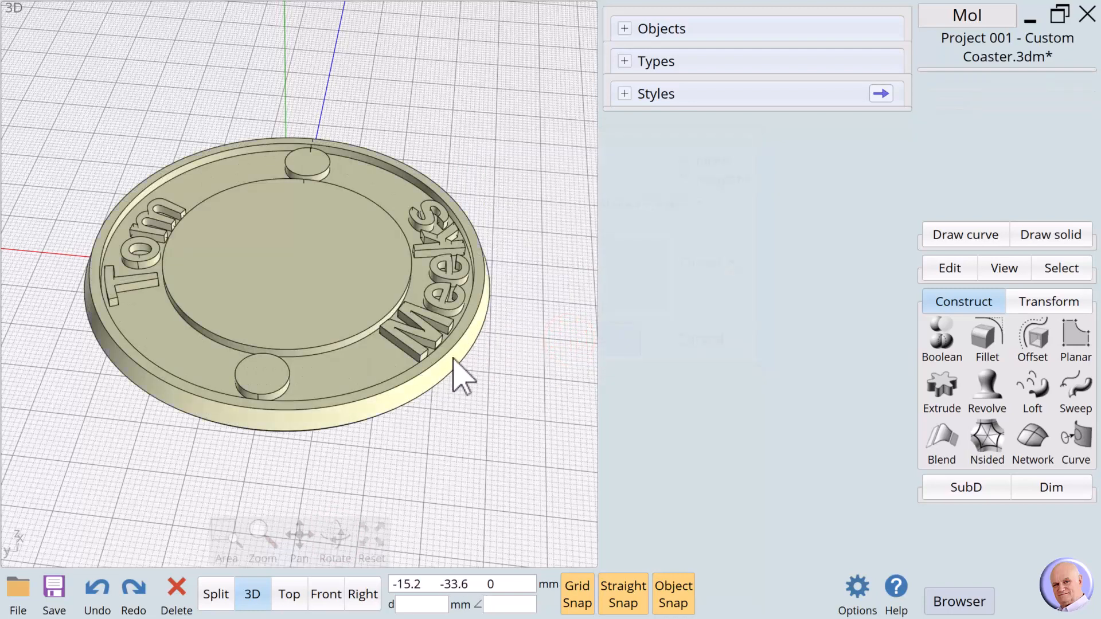
- Deselect the coaster and view it flat from the Top view
click(486, 397)
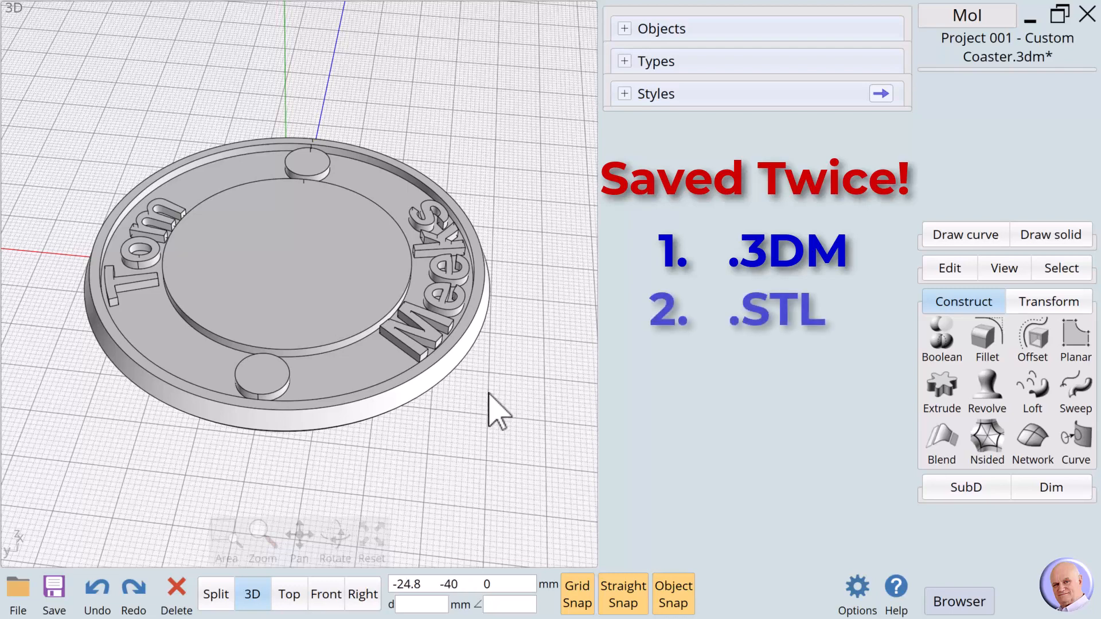
click(289, 592)
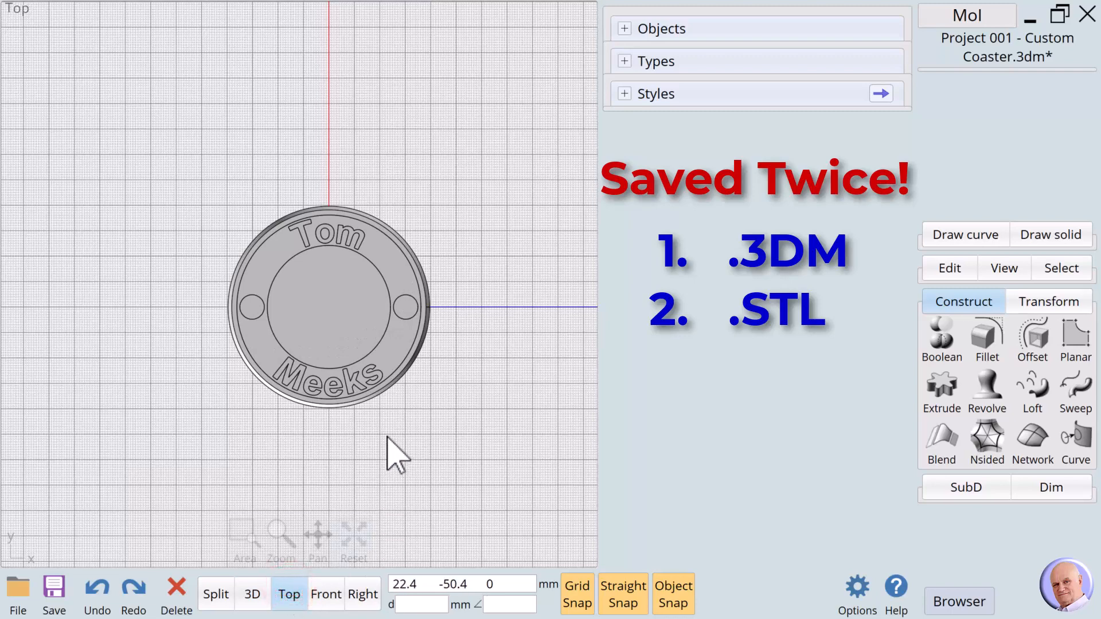